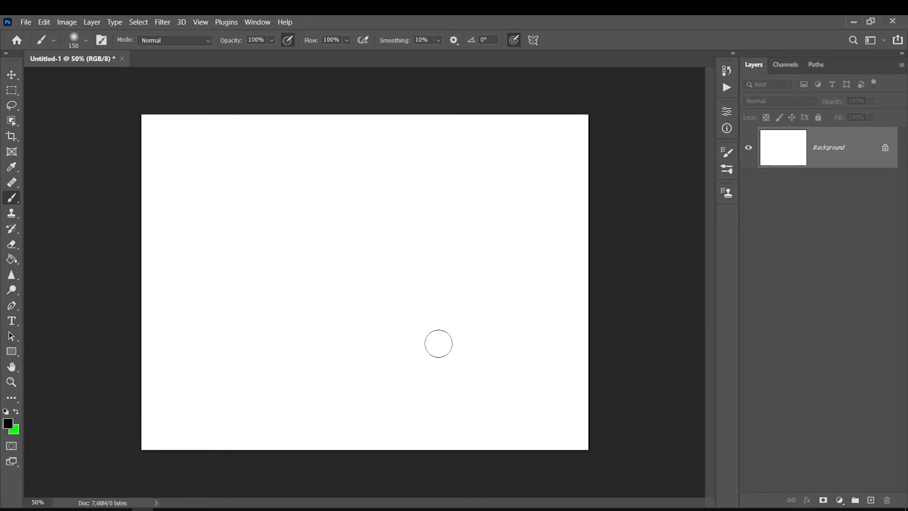
Close the open untitled document without saving it
{"action": "key", "text": "ctrl+0"}
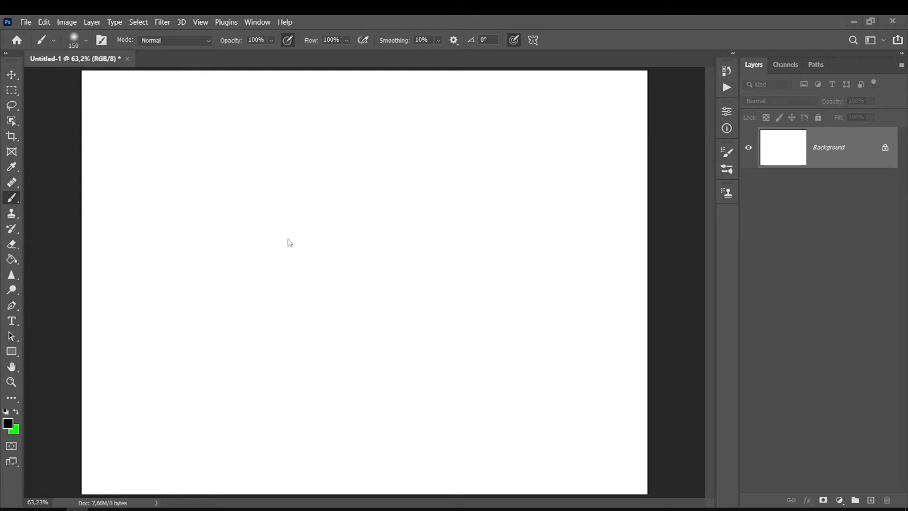
{"action": "left_click", "coordinate": [12, 92]}
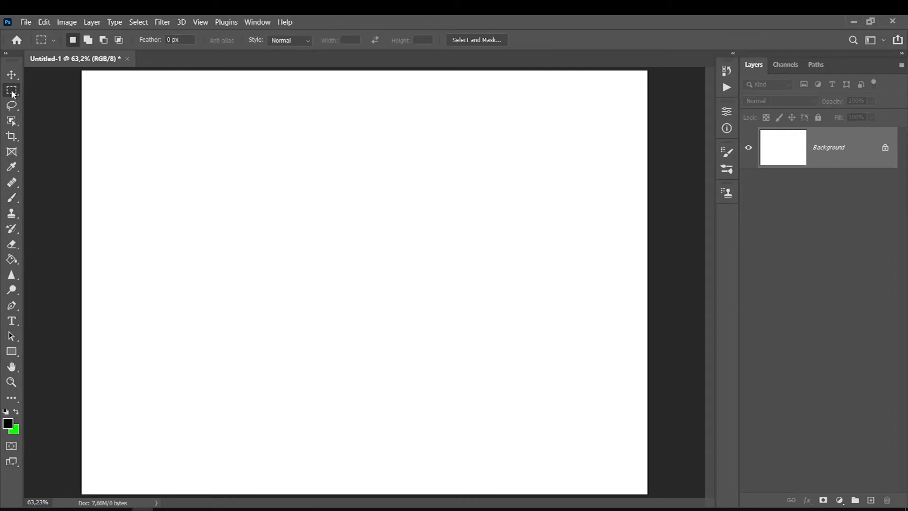
{"action": "key", "text": "ctrl+w"}
{"action": "left_click", "coordinate": [457, 209]}
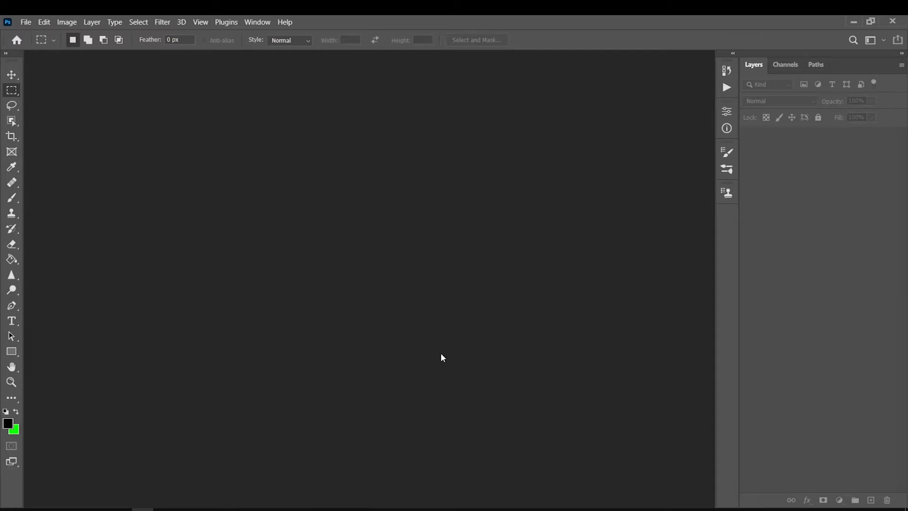
Start a new document so its creation settings can be edited
{"action": "left_click", "coordinate": [35, 25]}
{"action": "left_click", "coordinate": [26, 22]}
{"action": "left_click", "coordinate": [29, 32]}
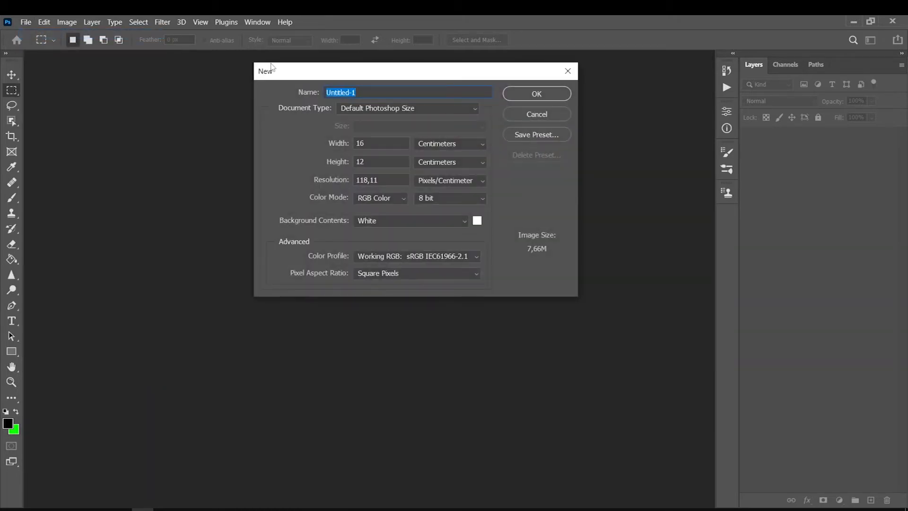
{"action": "left_click_drag", "start_coordinate": [272, 66], "coordinate": [245, 98]}
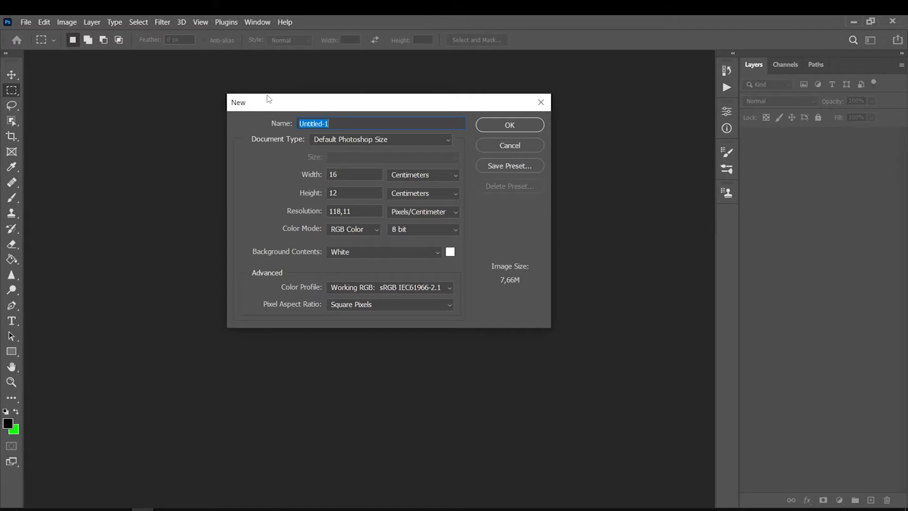
Examine the new document's size and resolution fields, its measurement units and the available document types
{"action": "left_click", "coordinate": [343, 175]}
{"action": "key", "text": "Tab"}
{"action": "key", "text": "Tab"}
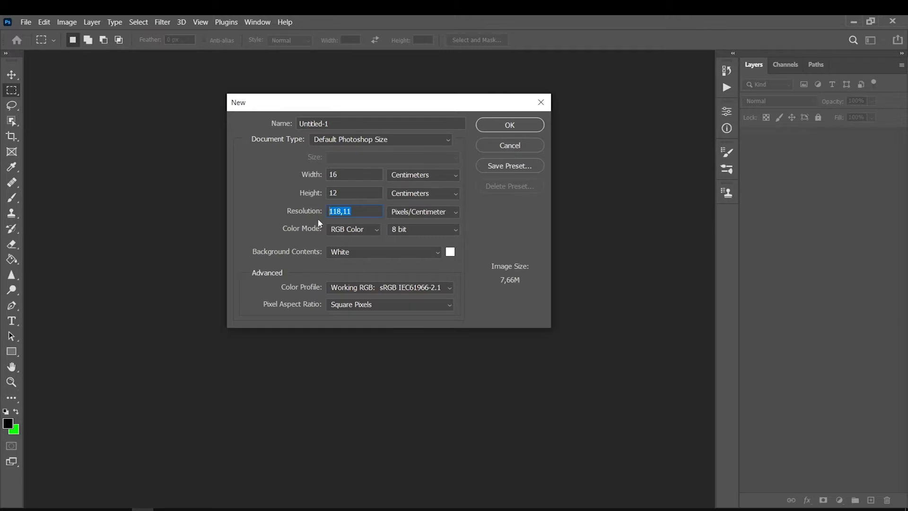
{"action": "left_click", "coordinate": [408, 176]}
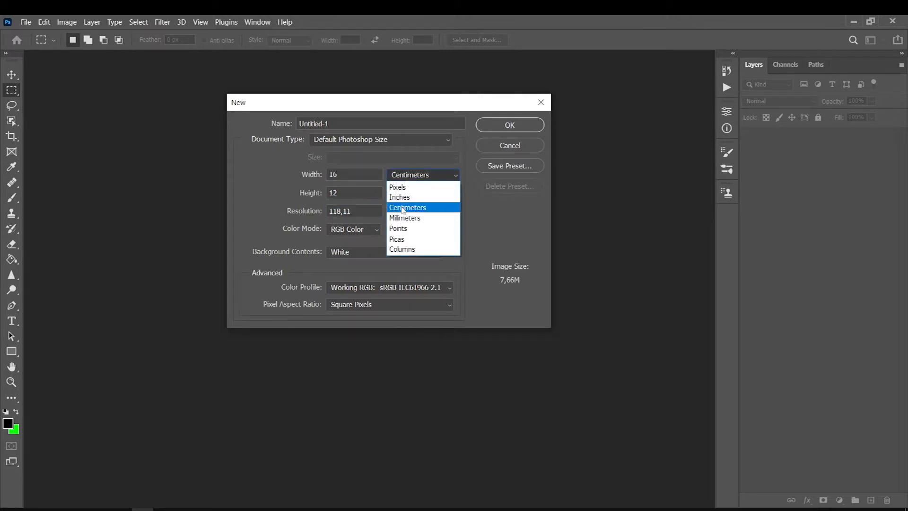
{"action": "left_click", "coordinate": [322, 140]}
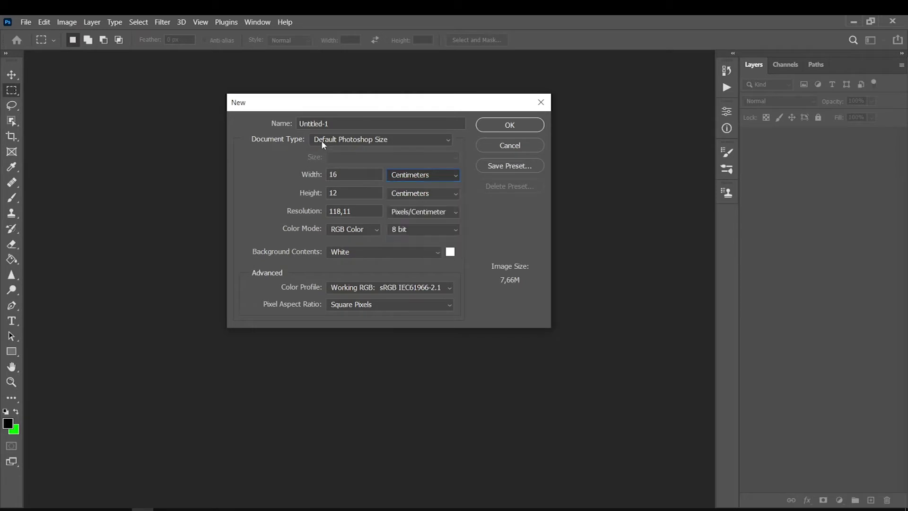
{"action": "left_click", "coordinate": [322, 140]}
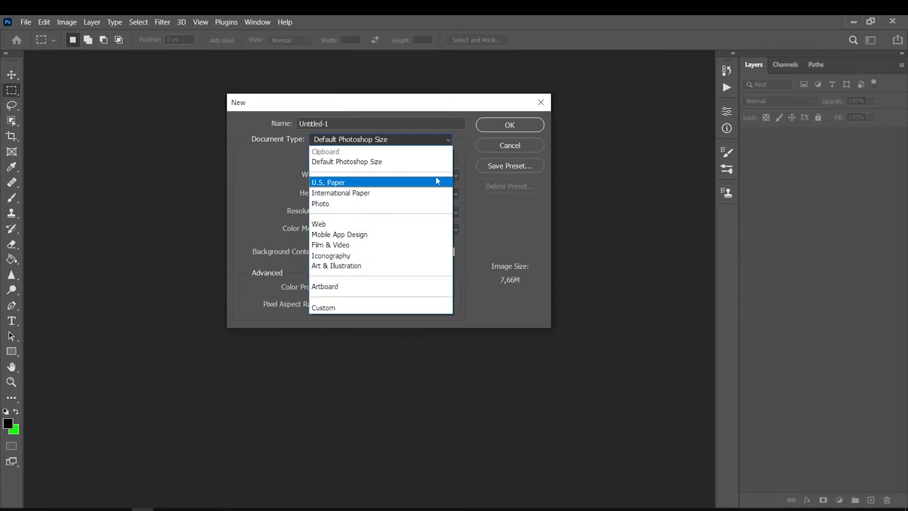
{"action": "left_click", "coordinate": [296, 163]}
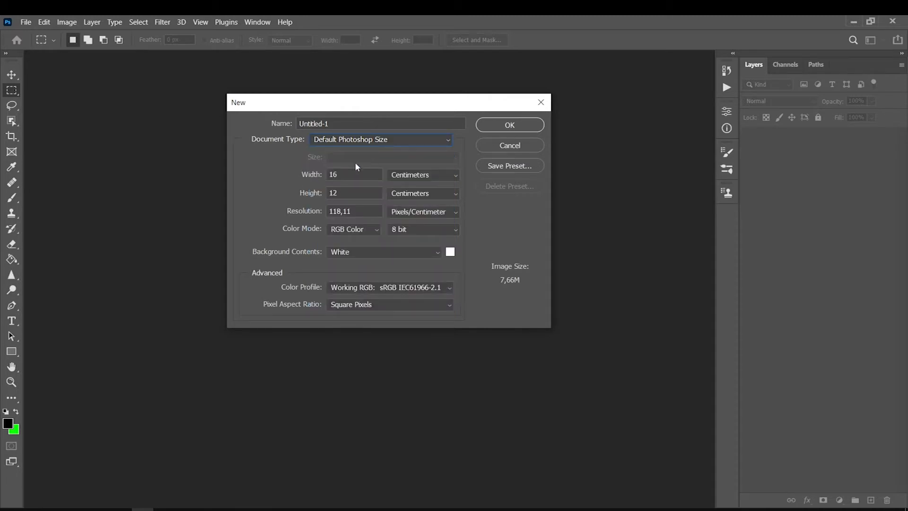
Set the new document's units to pixels, with a width of 2500, a height of 1500 and a resolution of 72
{"action": "left_click", "coordinate": [395, 176]}
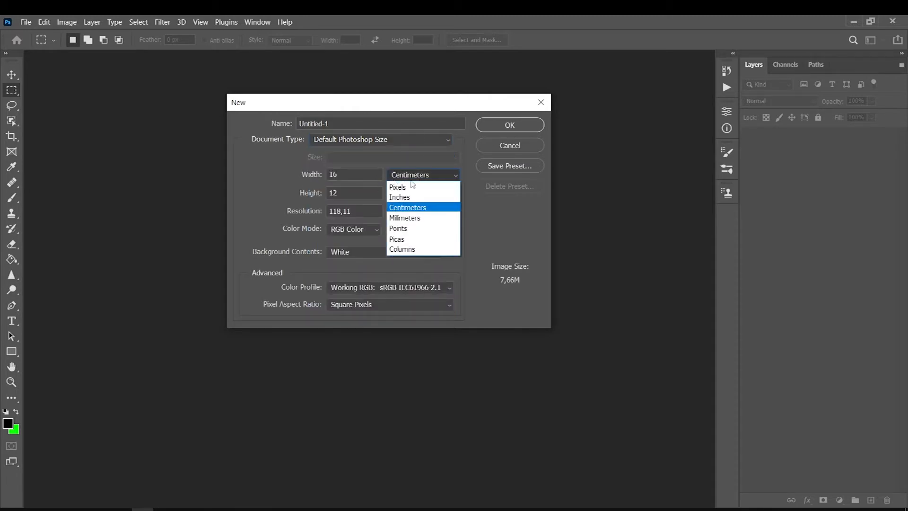
{"action": "left_click", "coordinate": [400, 186]}
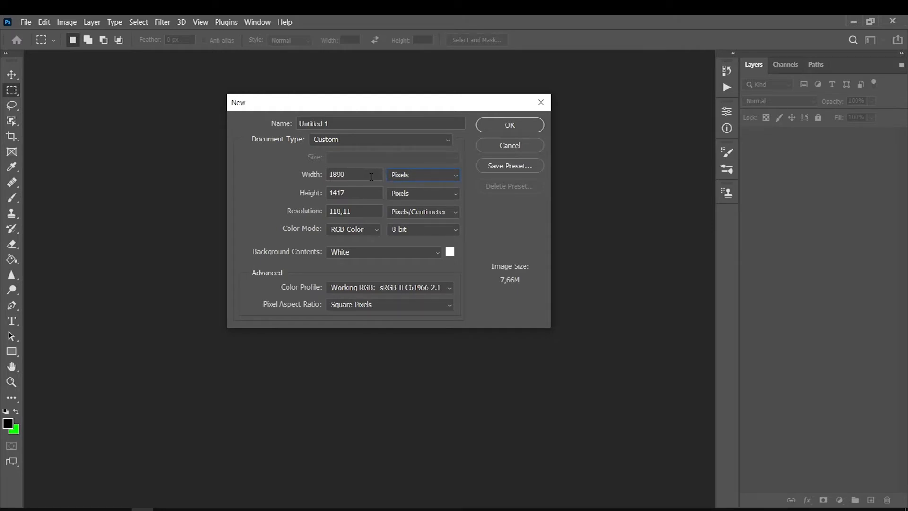
{"action": "double_click", "coordinate": [349, 173]}
{"action": "type", "text": "2500"}
{"action": "type", "text": "2"}
{"action": "key", "text": "BackSpace"}
{"action": "type", "text": "1500"}
{"action": "key", "text": "Tab"}
{"action": "type", "text": "72"}
Try a resolution of 300 for the new document and return it to 72
{"action": "double_click", "coordinate": [331, 210]}
{"action": "type", "text": "300"}
{"action": "double_click", "coordinate": [326, 213]}
{"action": "type", "text": "72"}
{"action": "left_click", "coordinate": [310, 215]}
{"action": "type", "text": "3000"}
{"action": "key", "text": "BackSpace"}
{"action": "left_click_drag", "start_coordinate": [344, 211], "coordinate": [320, 216]}
{"action": "type", "text": "72"}
Create the new document, keeping pixels as the width unit
{"action": "left_click_drag", "start_coordinate": [341, 209], "coordinate": [316, 215]}
{"action": "left_click", "coordinate": [402, 176]}
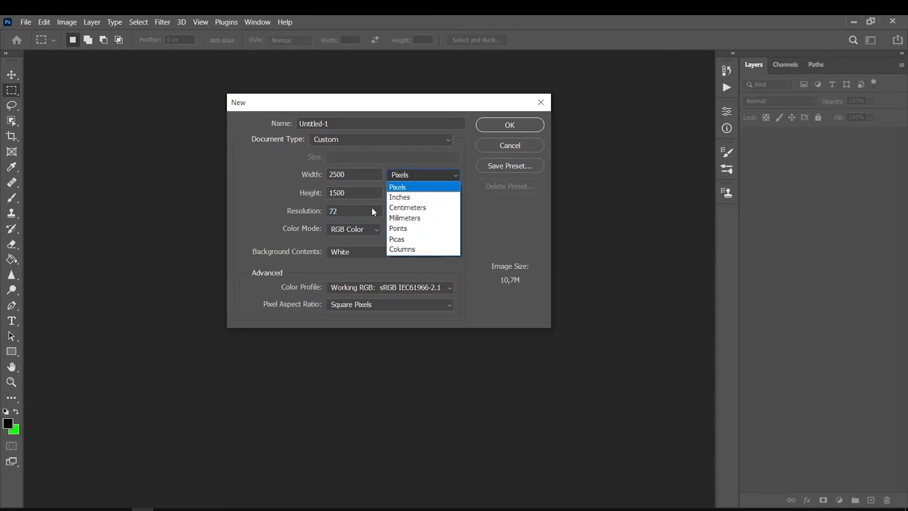
{"action": "left_click", "coordinate": [452, 107]}
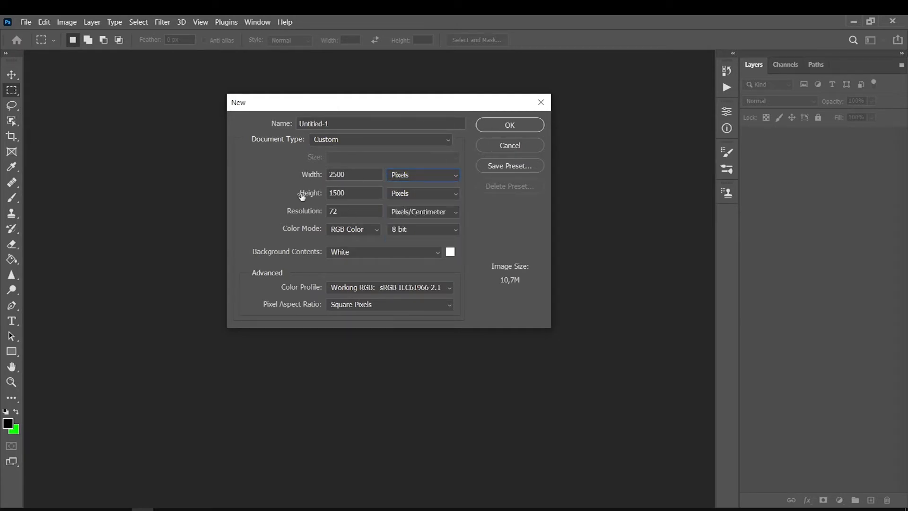
{"action": "left_click", "coordinate": [483, 128]}
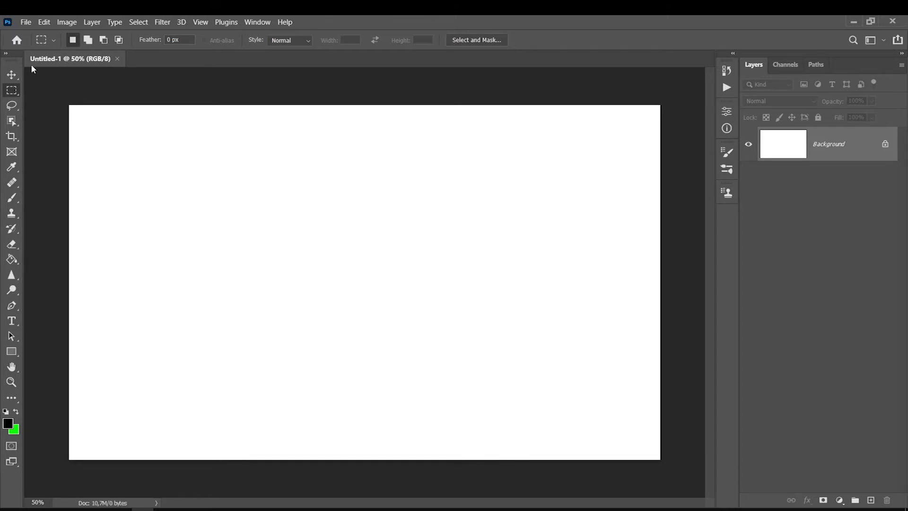
Undock the toolbar and the Layers and Paths panels and remove them from the workspace
{"action": "left_click_drag", "start_coordinate": [13, 65], "coordinate": [109, 92]}
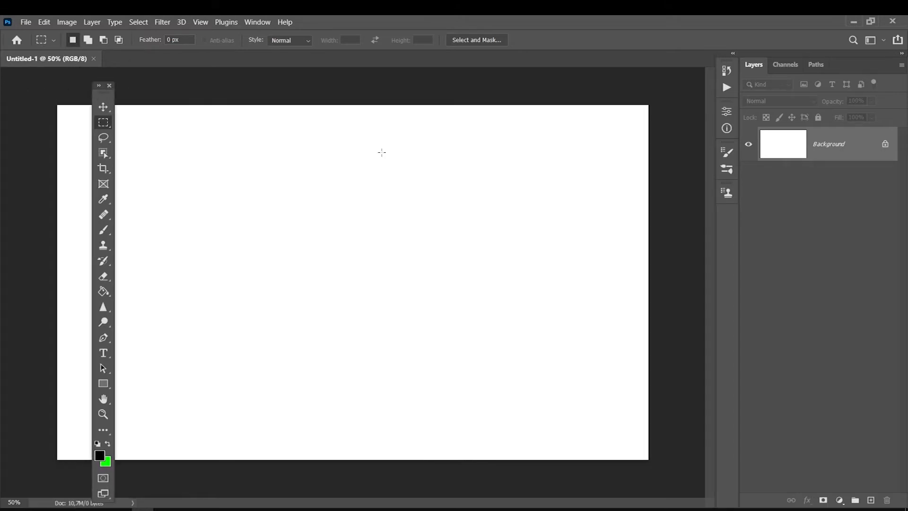
{"action": "left_click_drag", "start_coordinate": [753, 64], "coordinate": [560, 134]}
{"action": "left_click_drag", "start_coordinate": [788, 65], "coordinate": [426, 156]}
{"action": "left_click", "coordinate": [492, 151]}
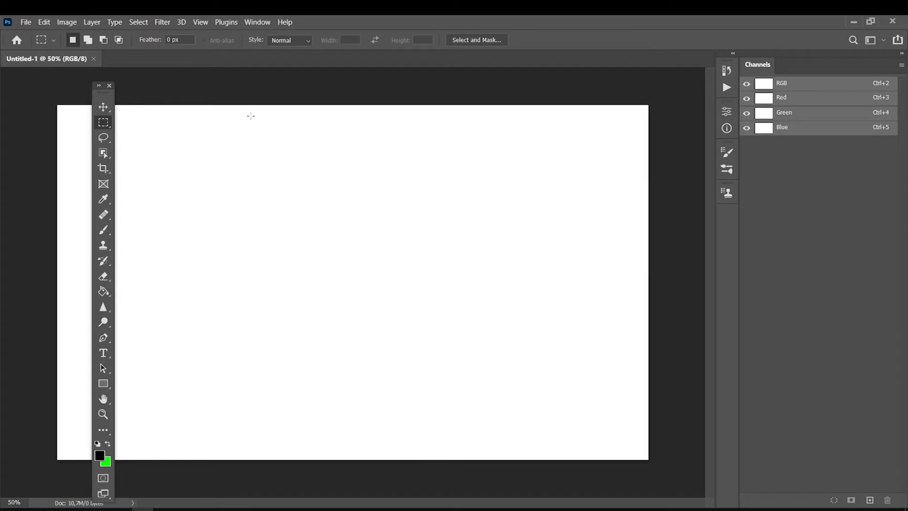
{"action": "left_click", "coordinate": [109, 86]}
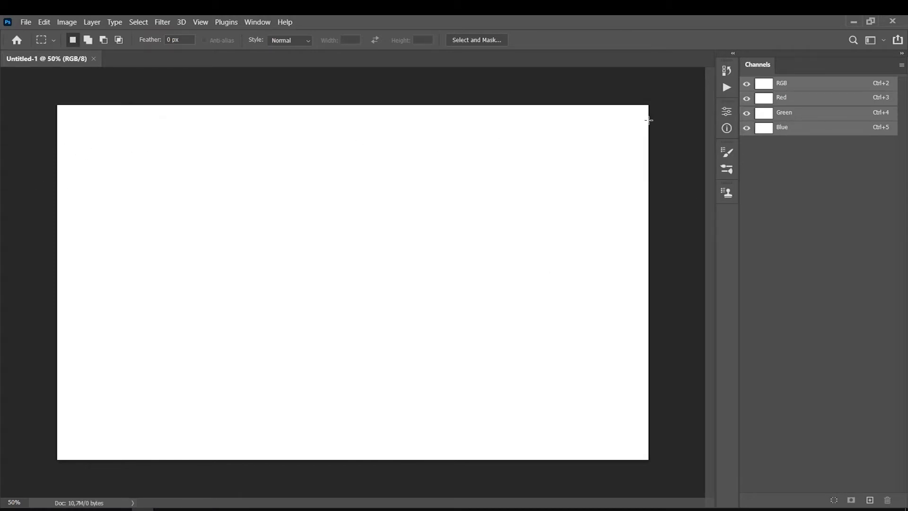
Try the Essentials and Graphic and Web workspaces and return to the custom Untitled-1 workspace
{"action": "left_click", "coordinate": [883, 42]}
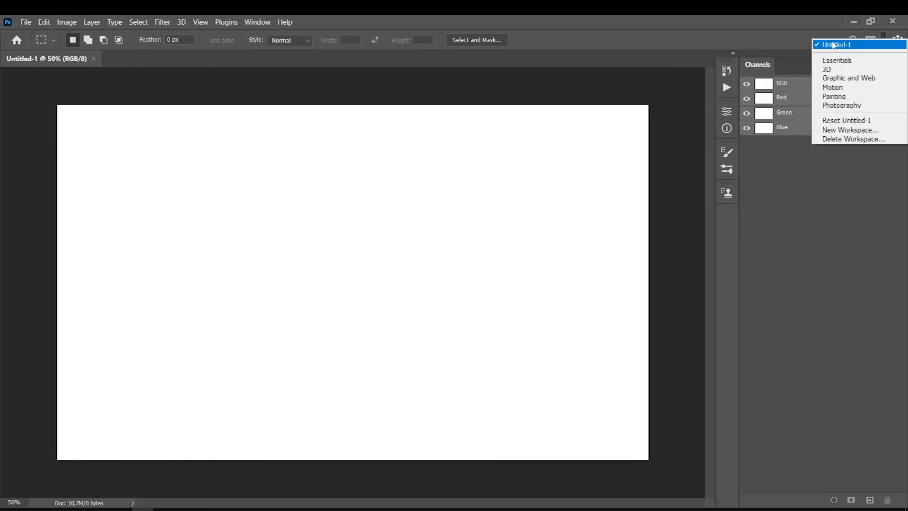
{"action": "left_click", "coordinate": [837, 60]}
{"action": "left_click", "coordinate": [875, 41]}
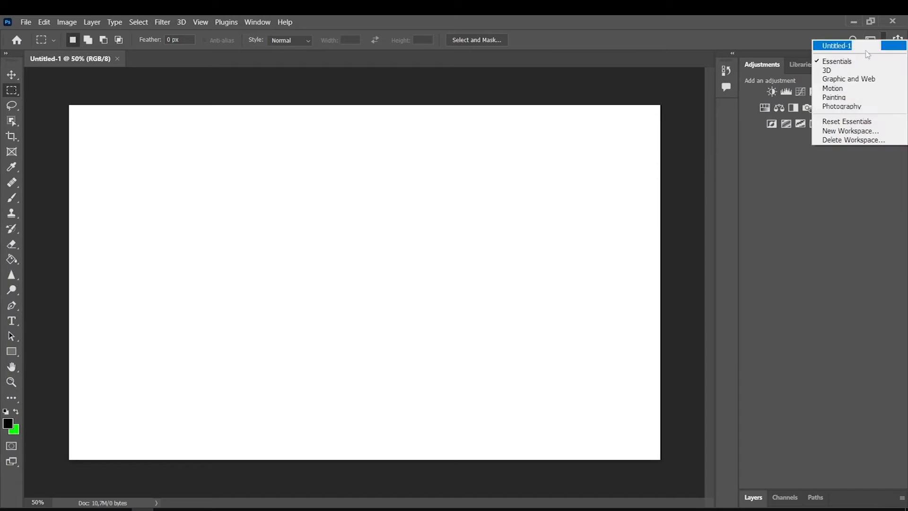
{"action": "left_click", "coordinate": [841, 78]}
{"action": "left_click", "coordinate": [871, 41]}
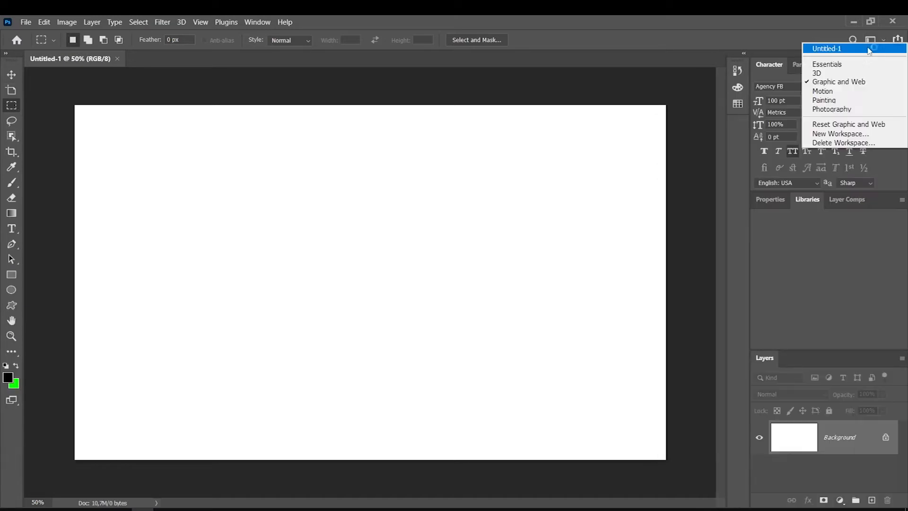
{"action": "key", "text": "Escape"}
{"action": "left_click", "coordinate": [875, 41]}
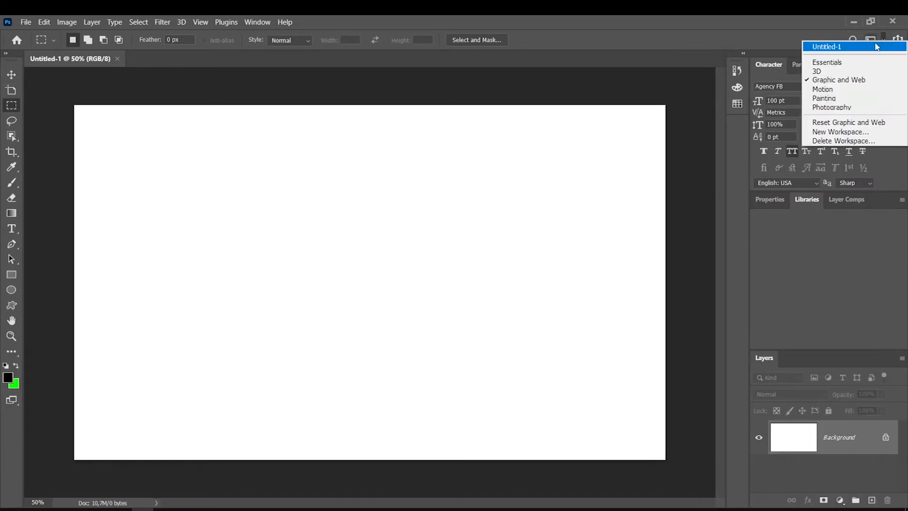
{"action": "left_click", "coordinate": [816, 98]}
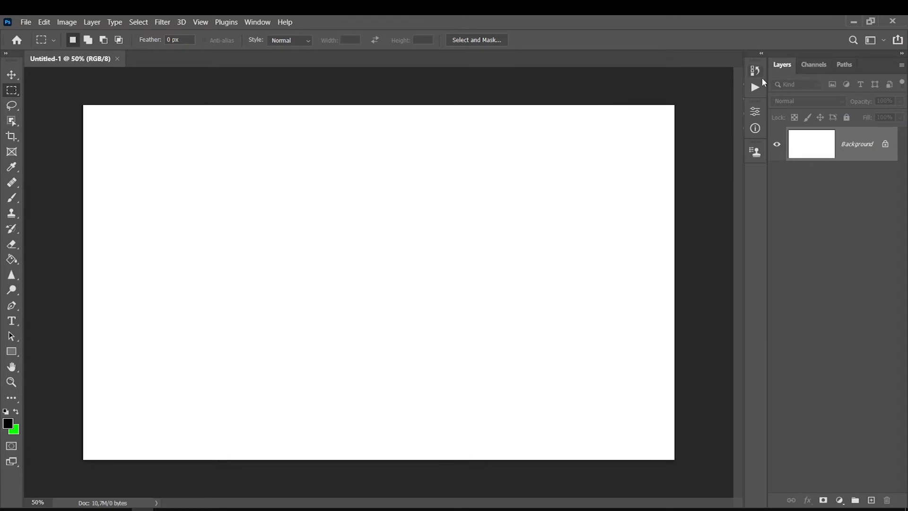
Switch to the Painting workspace and detach and close its Swatches and Navigator panels
{"action": "left_click", "coordinate": [869, 40]}
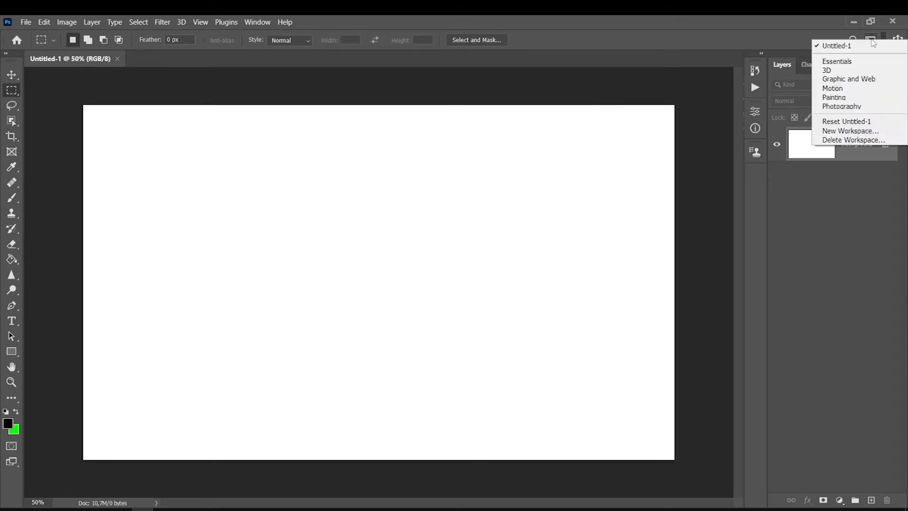
{"action": "left_click", "coordinate": [838, 98]}
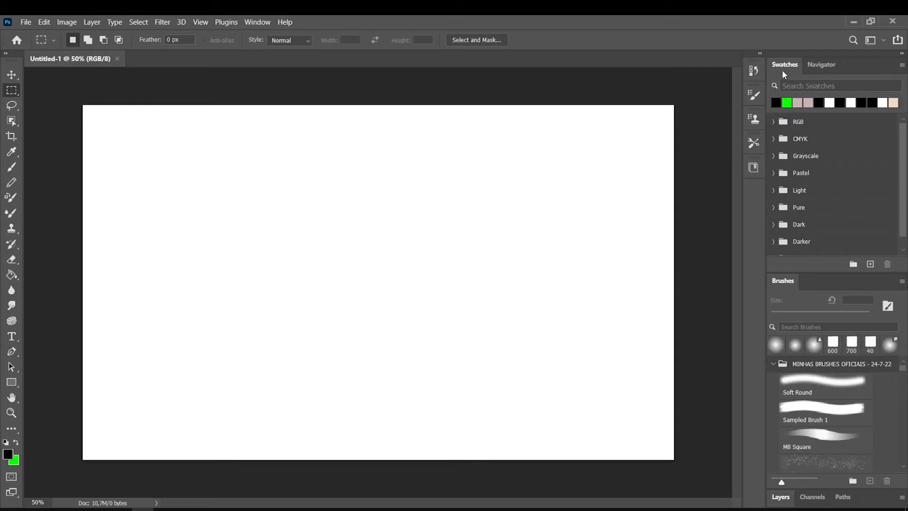
{"action": "left_click_drag", "start_coordinate": [787, 69], "coordinate": [505, 132]}
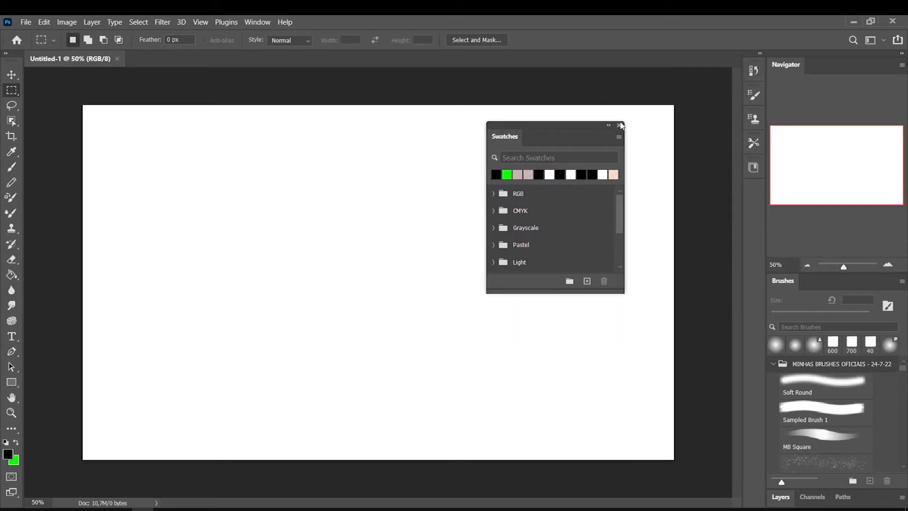
{"action": "left_click", "coordinate": [619, 126]}
{"action": "left_click_drag", "start_coordinate": [785, 64], "coordinate": [506, 143]}
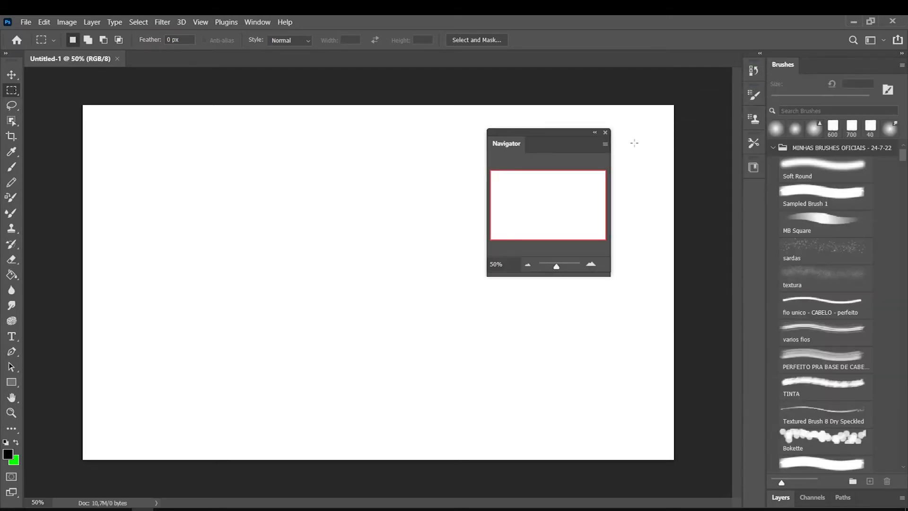
{"action": "left_click", "coordinate": [606, 133]}
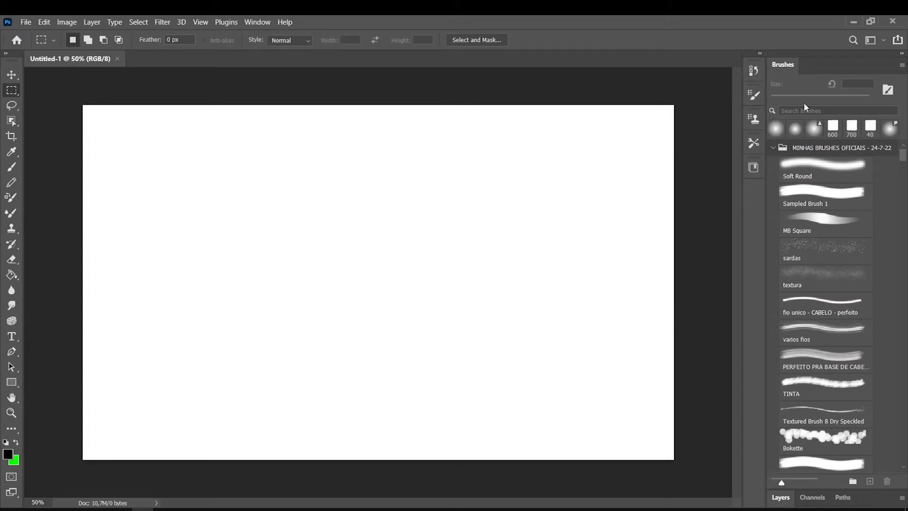
{"action": "mouse_move", "coordinate": [902, 156]}
{"action": "left_mouse_down"}
{"action": "mouse_move", "coordinate": [903, 444]}
{"action": "mouse_move", "coordinate": [669, 406]}
{"action": "left_mouse_up"}
Switch to the Essentials workspace and detach and close its Adjustments and Libraries panels
{"action": "left_click", "coordinate": [884, 40]}
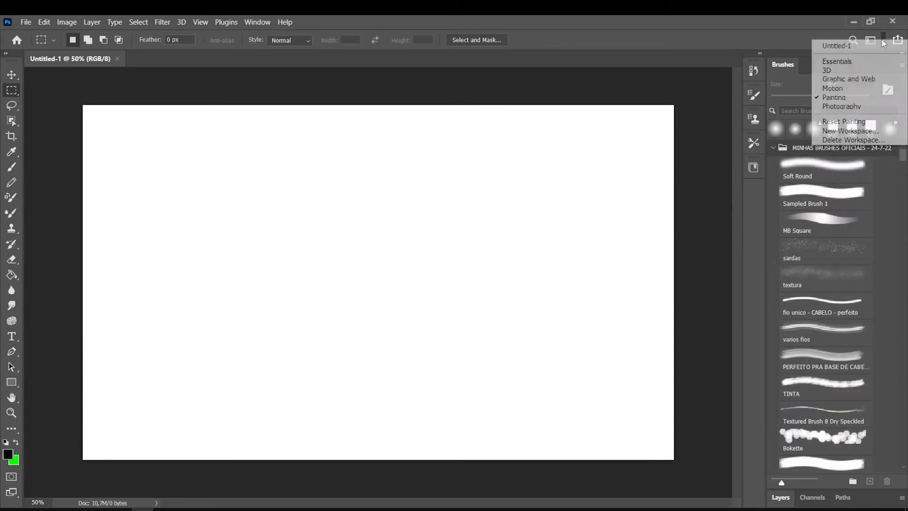
{"action": "left_click", "coordinate": [857, 70]}
{"action": "left_click_drag", "start_coordinate": [761, 66], "coordinate": [482, 169]}
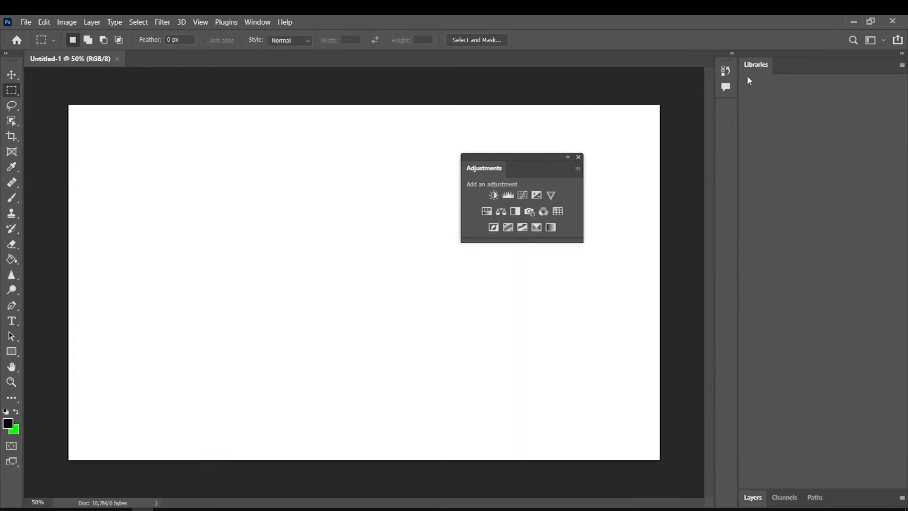
{"action": "left_click_drag", "start_coordinate": [756, 65], "coordinate": [341, 176]}
{"action": "left_click", "coordinate": [578, 157]}
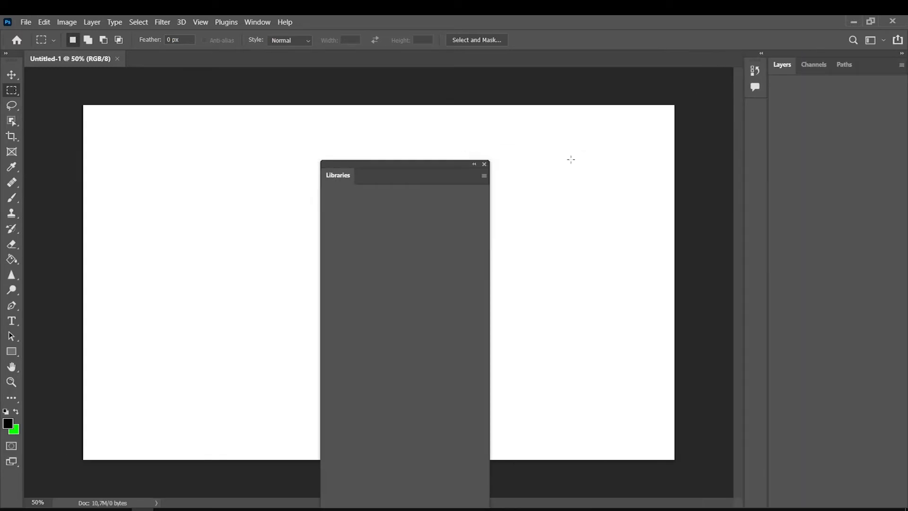
{"action": "left_click", "coordinate": [484, 164]}
View the Channels panel, return to the Layers panel and try adjusting the panel column's width
{"action": "left_click", "coordinate": [804, 65]}
{"action": "left_click", "coordinate": [782, 67]}
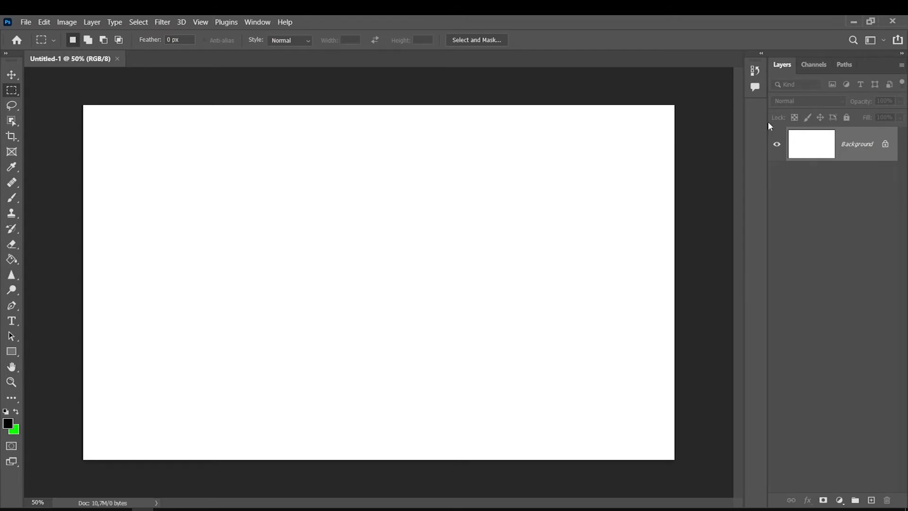
{"action": "mouse_move", "coordinate": [767, 123]}
{"action": "left_mouse_down"}
{"action": "mouse_move", "coordinate": [735, 123]}
{"action": "mouse_move", "coordinate": [777, 125]}
{"action": "left_mouse_up"}
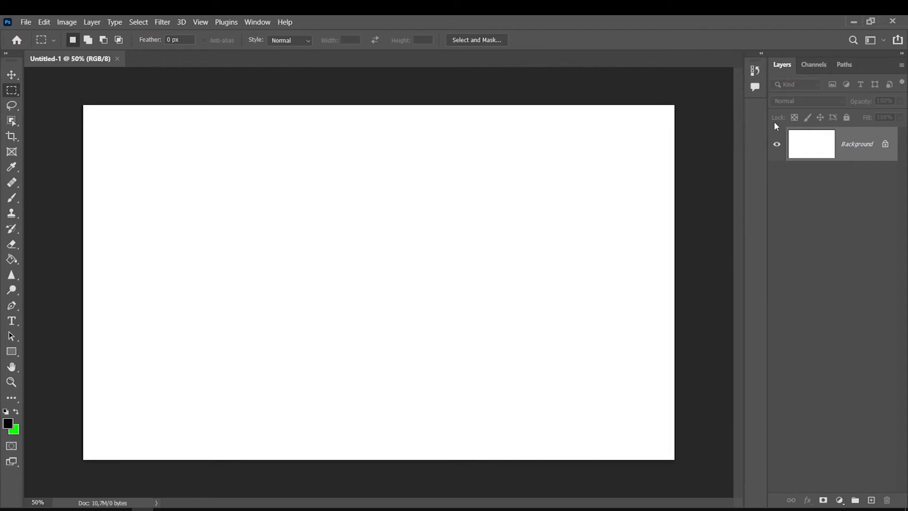
Try medium and small layer thumbnails in the Layers panel, then restore Large Thumbnails
{"action": "right_click", "coordinate": [824, 204]}
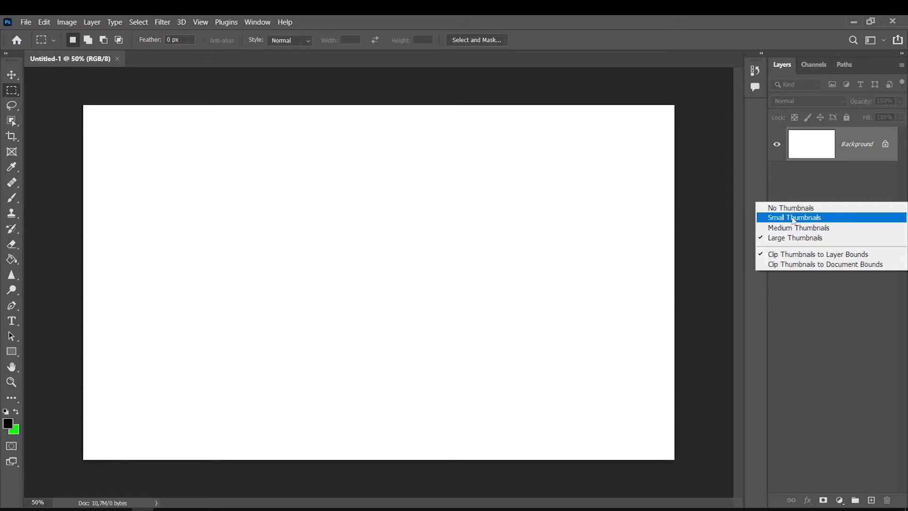
{"action": "left_click", "coordinate": [806, 226]}
{"action": "right_click", "coordinate": [807, 226]}
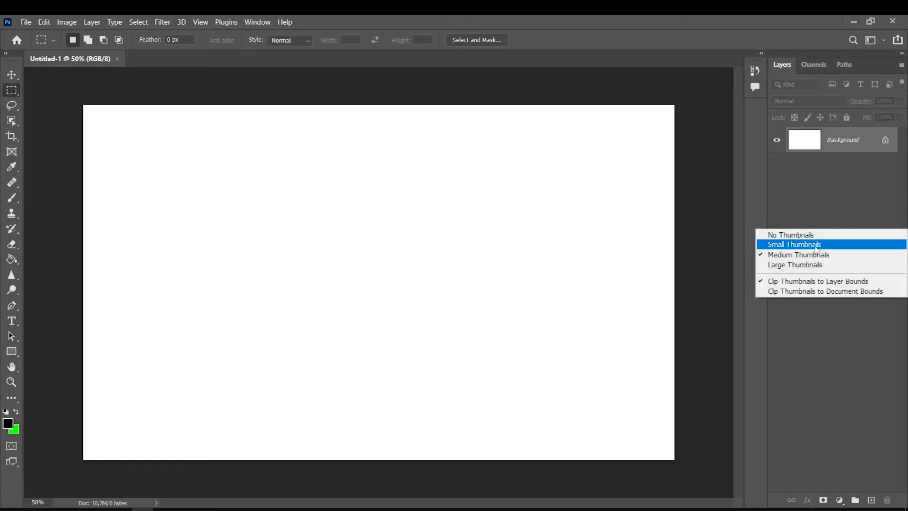
{"action": "left_click", "coordinate": [821, 243]}
{"action": "right_click", "coordinate": [828, 212]}
{"action": "left_click", "coordinate": [835, 247]}
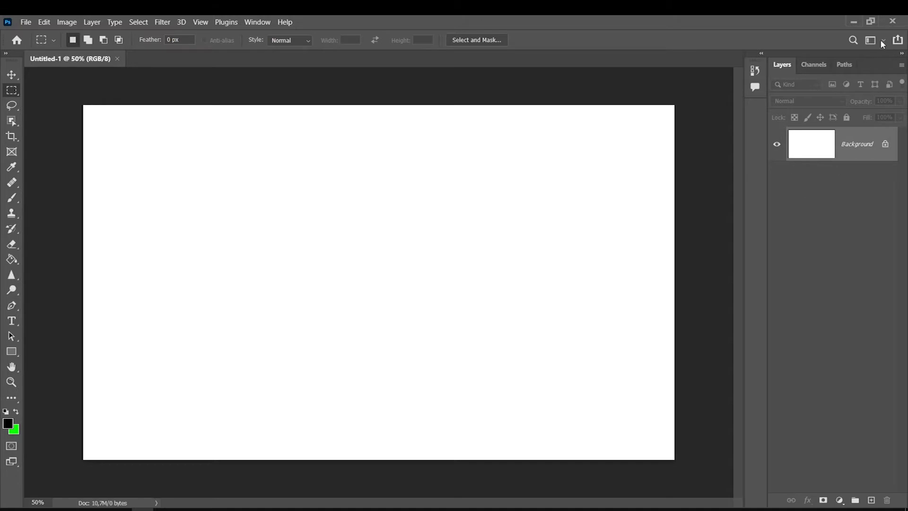
Add the Brushes panel to the workspace, lengthen it and collapse it to an icon
{"action": "left_click", "coordinate": [257, 22]}
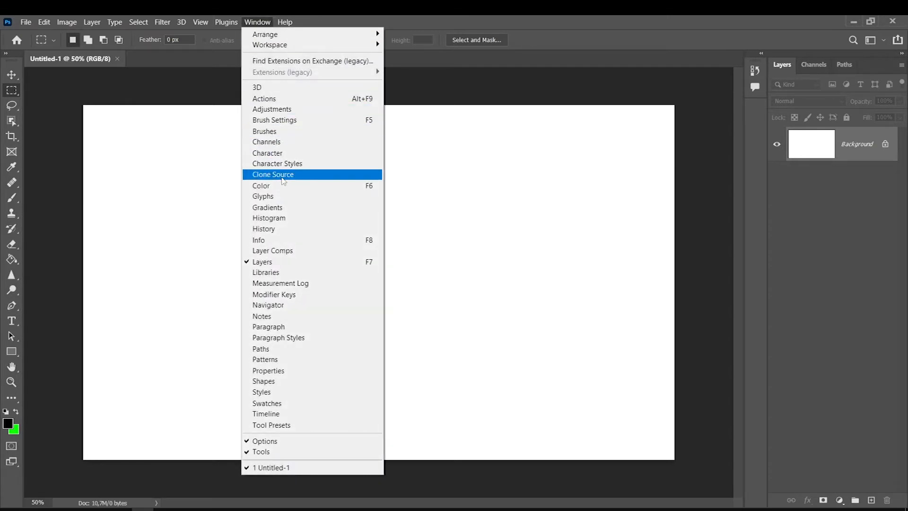
{"action": "left_click", "coordinate": [274, 132]}
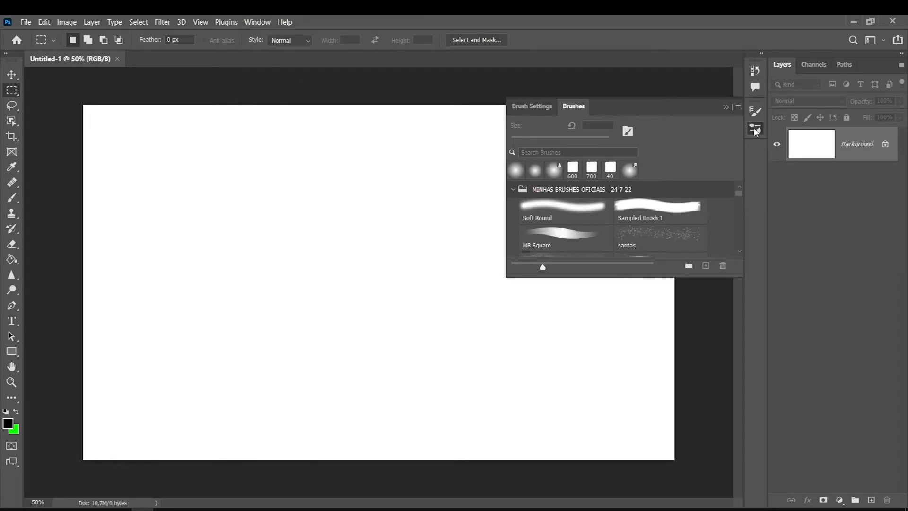
{"action": "left_click_drag", "start_coordinate": [649, 275], "coordinate": [650, 407]}
{"action": "left_click", "coordinate": [726, 107]}
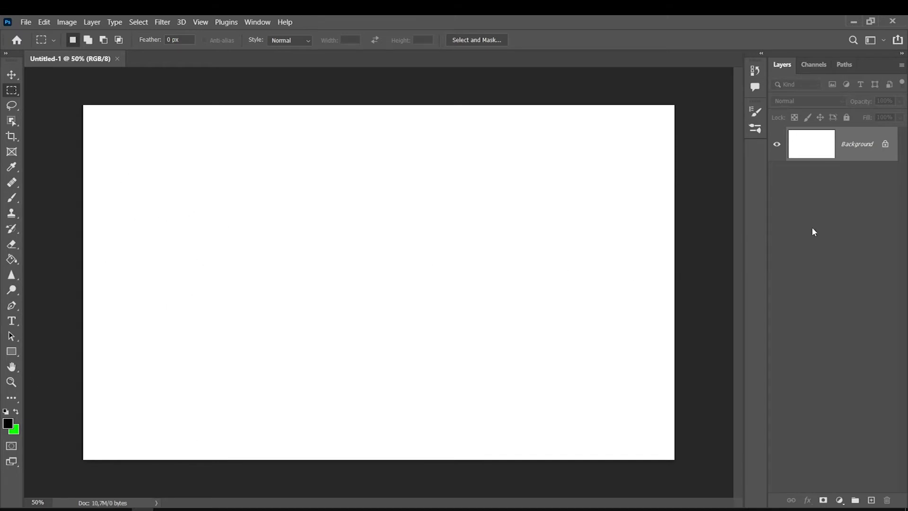
Reset the Essentials workspace and detach the panels above Layers, including Color, Swatches, Gradients, Properties and Libraries, as floating panels
{"action": "left_click", "coordinate": [882, 41]}
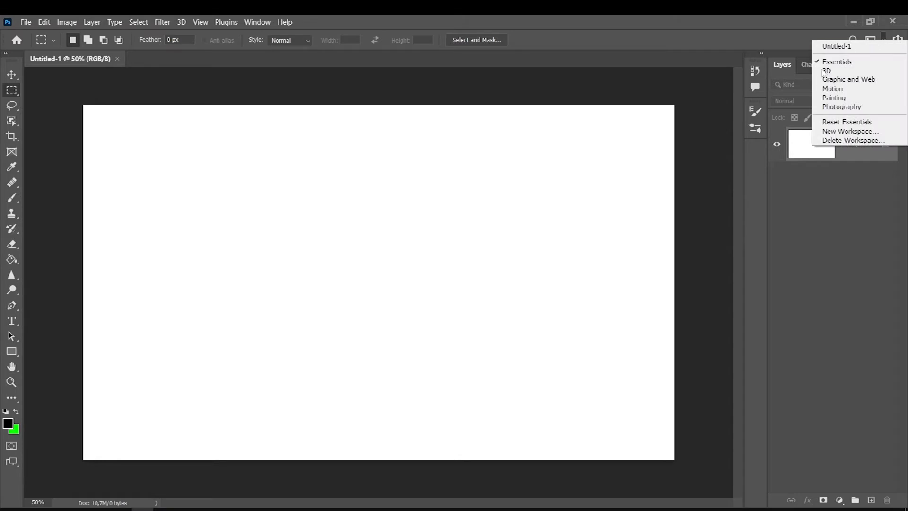
{"action": "left_click", "coordinate": [847, 123]}
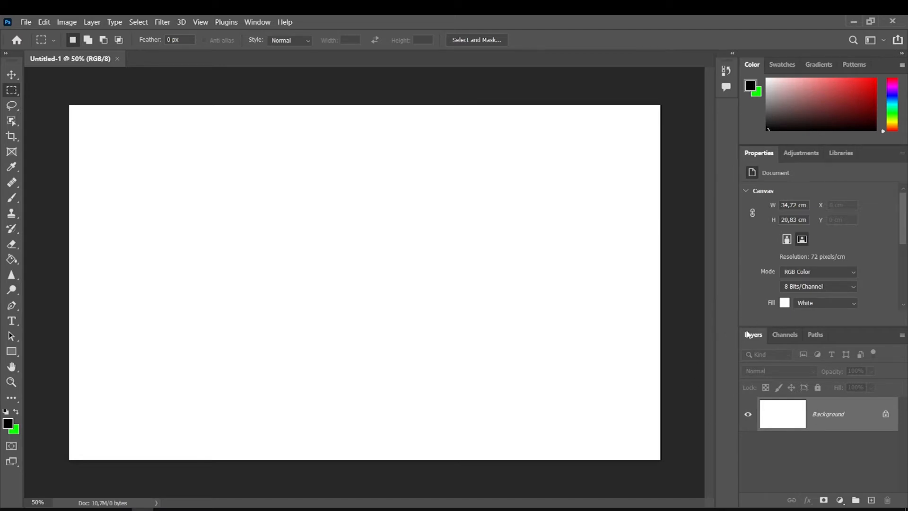
{"action": "left_click_drag", "start_coordinate": [756, 63], "coordinate": [475, 141]}
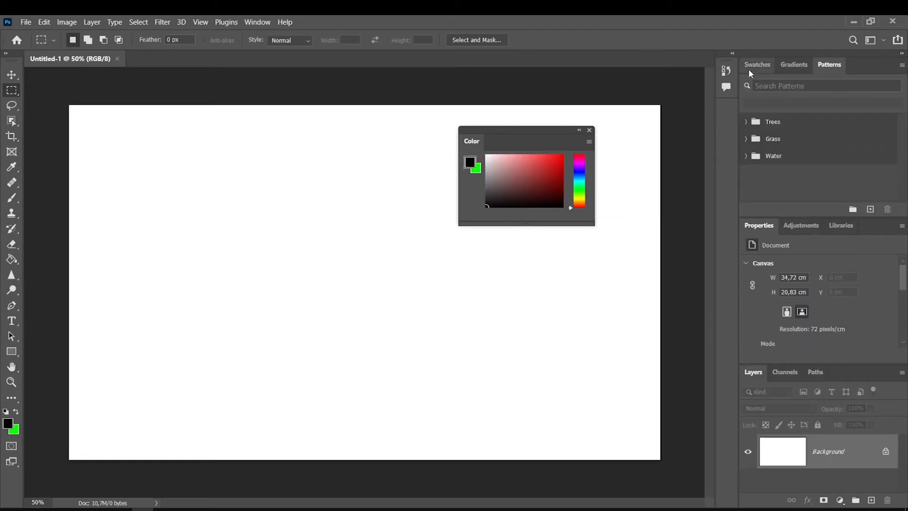
{"action": "left_click_drag", "start_coordinate": [750, 67], "coordinate": [569, 237]}
{"action": "left_click_drag", "start_coordinate": [758, 64], "coordinate": [381, 261]}
{"action": "left_click_drag", "start_coordinate": [756, 65], "coordinate": [374, 114]}
{"action": "left_click_drag", "start_coordinate": [761, 66], "coordinate": [529, 88]}
{"action": "left_click_drag", "start_coordinate": [756, 65], "coordinate": [300, 102]}
Close the floating Properties, Swatches, Color, Gradients and Libraries panels
{"action": "left_click", "coordinate": [623, 77]}
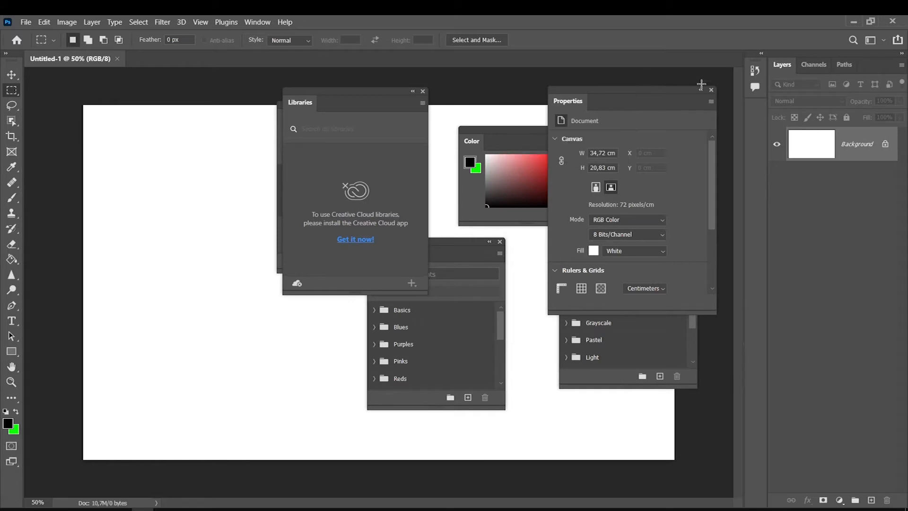
{"action": "left_click", "coordinate": [711, 89]}
{"action": "left_click", "coordinate": [693, 221]}
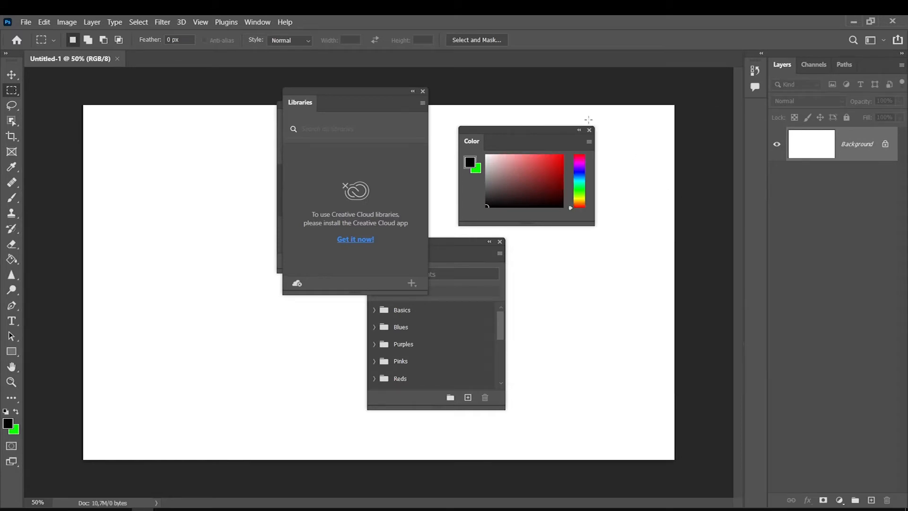
{"action": "left_click", "coordinate": [589, 130]}
{"action": "left_click", "coordinate": [500, 243]}
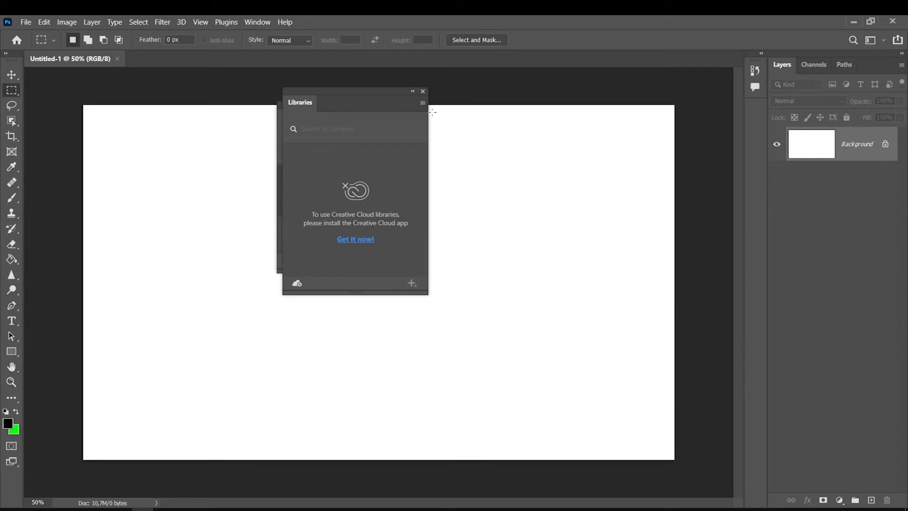
{"action": "left_click", "coordinate": [423, 92]}
Look over the list of available panels, then open the foreground Color Picker and move its dialog
{"action": "left_click", "coordinate": [258, 21]}
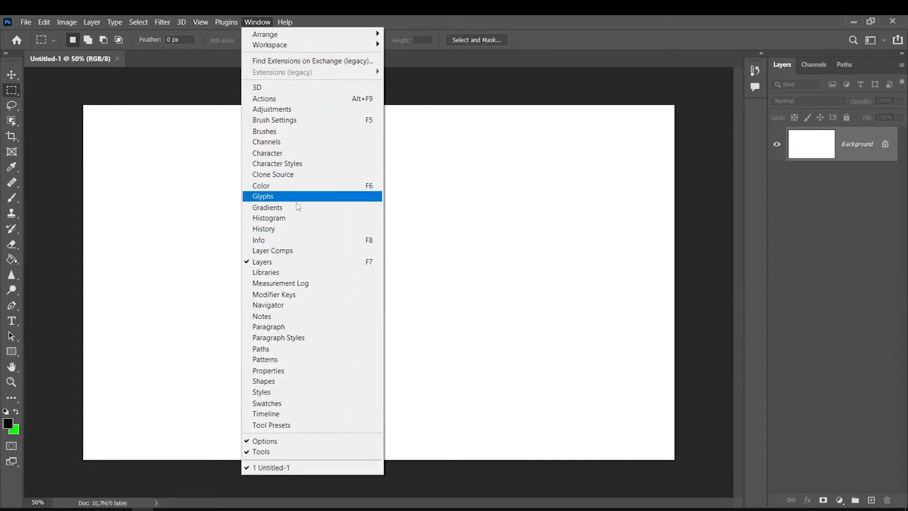
{"action": "left_click", "coordinate": [8, 423]}
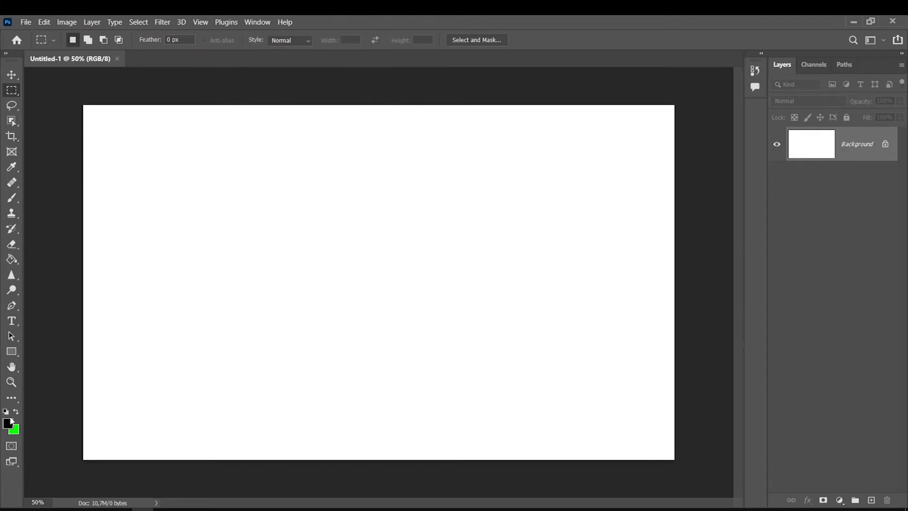
{"action": "left_click", "coordinate": [8, 423]}
{"action": "left_click_drag", "start_coordinate": [565, 112], "coordinate": [466, 120]}
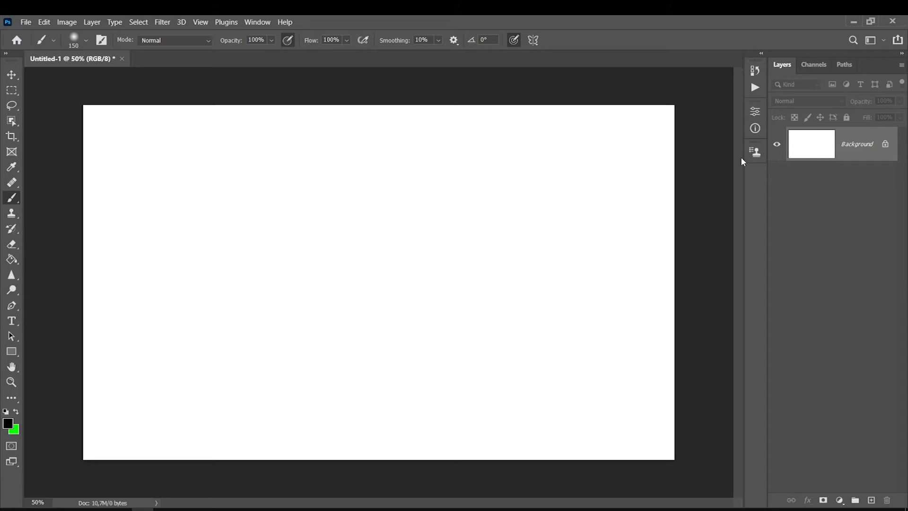
Look at the tools grouped with the Brush tool, then add a new layer above the Background
{"action": "left_click", "coordinate": [12, 197]}
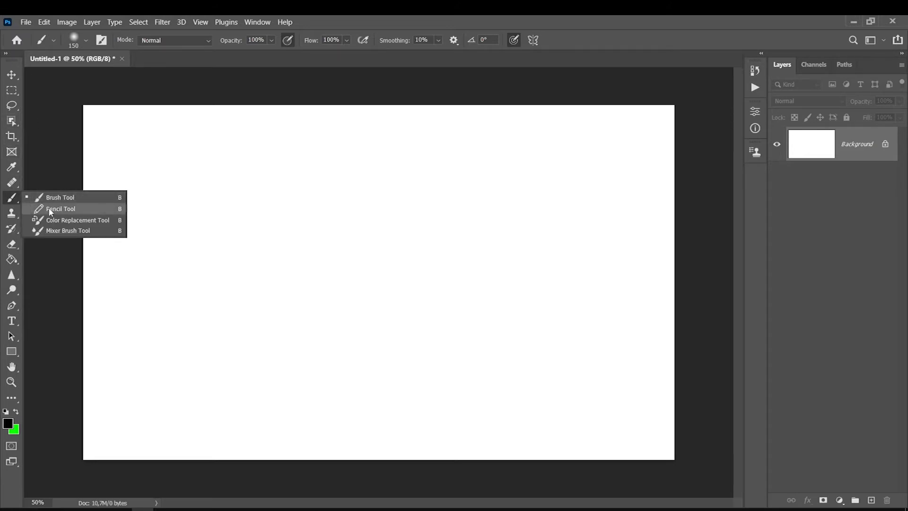
{"action": "left_click", "coordinate": [50, 211]}
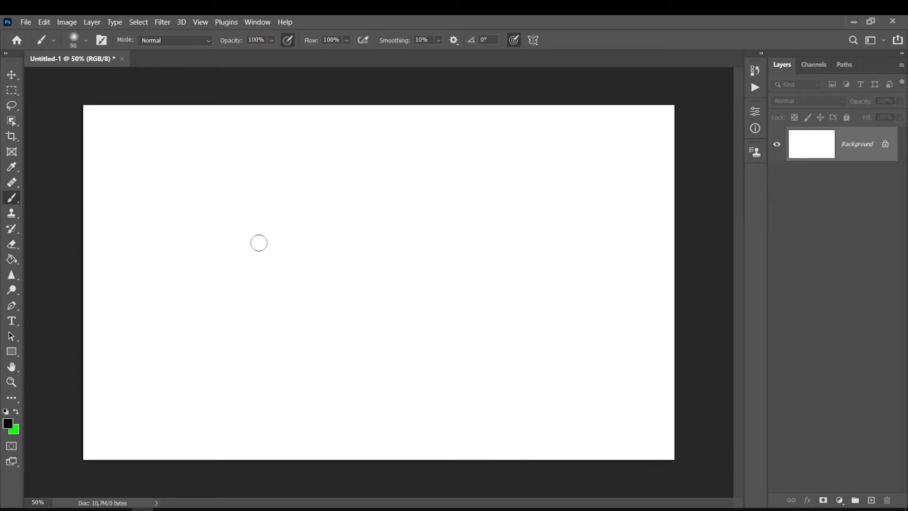
{"action": "left_click", "coordinate": [872, 500]}
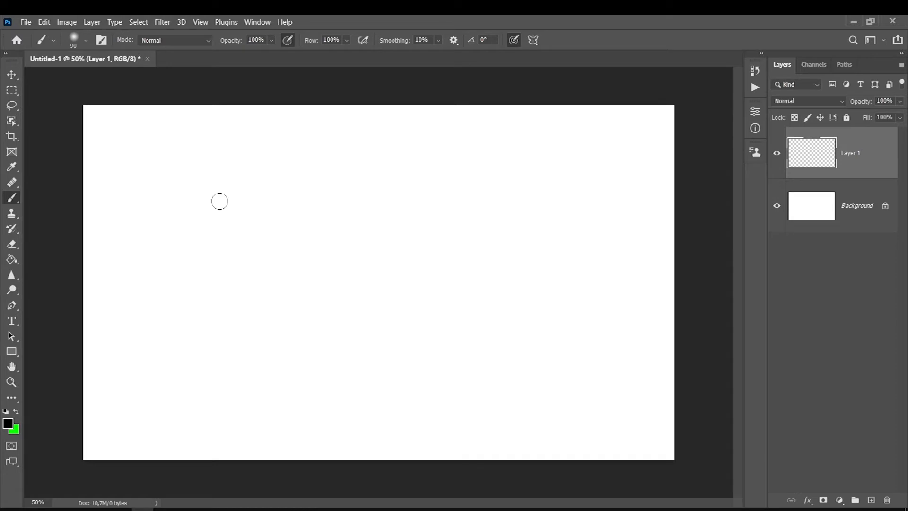
Paint several curved black freehand strokes on Layer 1 with the 90 px brush
{"action": "left_click_drag", "start_coordinate": [193, 172], "coordinate": [236, 349]}
{"action": "mouse_move", "coordinate": [311, 193]}
{"action": "left_mouse_down"}
{"action": "mouse_move", "coordinate": [314, 222]}
{"action": "mouse_move", "coordinate": [318, 362]}
{"action": "left_mouse_up"}
{"action": "left_click_drag", "start_coordinate": [377, 353], "coordinate": [323, 336]}
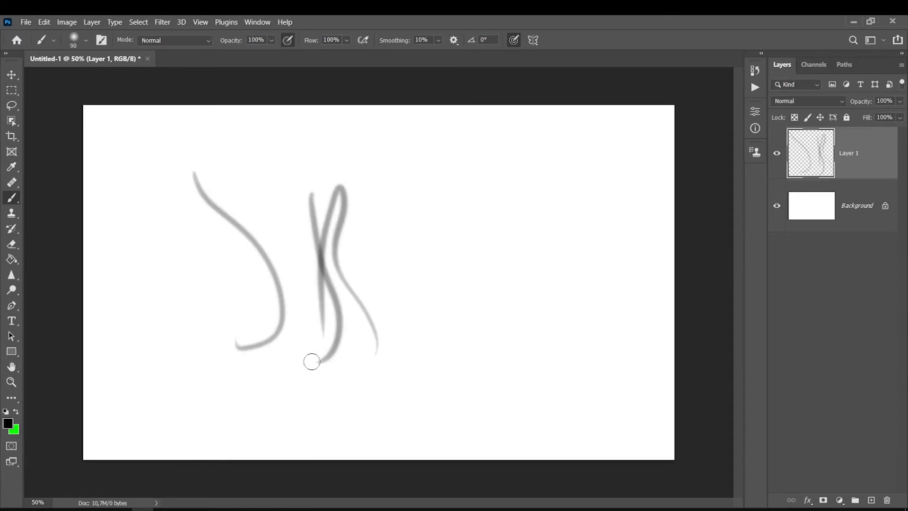
{"action": "left_click_drag", "start_coordinate": [283, 307], "coordinate": [308, 315]}
{"action": "left_click_drag", "start_coordinate": [200, 211], "coordinate": [239, 329]}
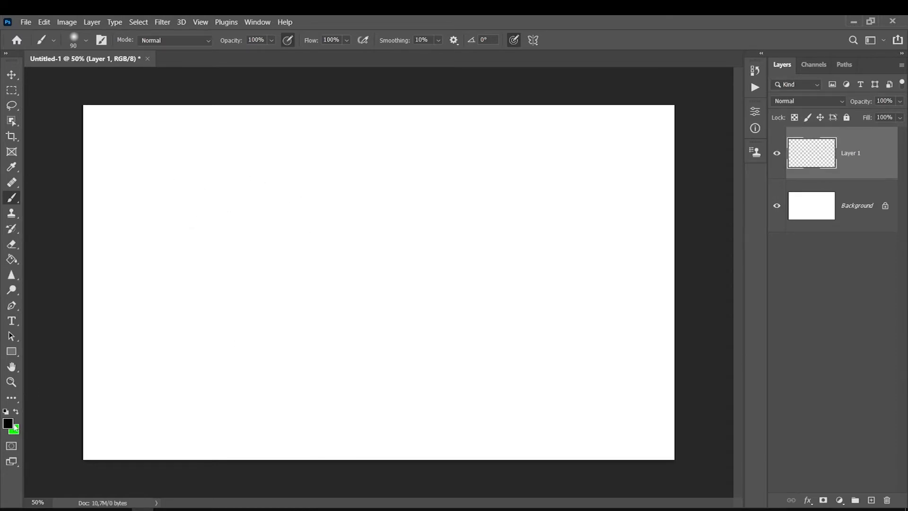
{"action": "left_click", "coordinate": [8, 423]}
{"action": "left_click", "coordinate": [659, 159]}
{"action": "left_click", "coordinate": [8, 423]}
{"action": "key", "text": "Escape"}
Set the background color to the red #ff002a
{"action": "left_click", "coordinate": [16, 431]}
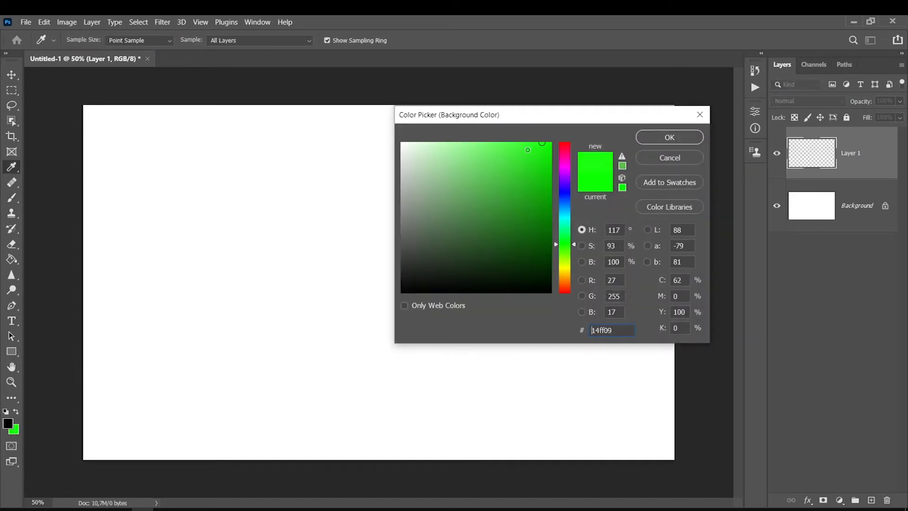
{"action": "left_click_drag", "start_coordinate": [567, 253], "coordinate": [565, 146]}
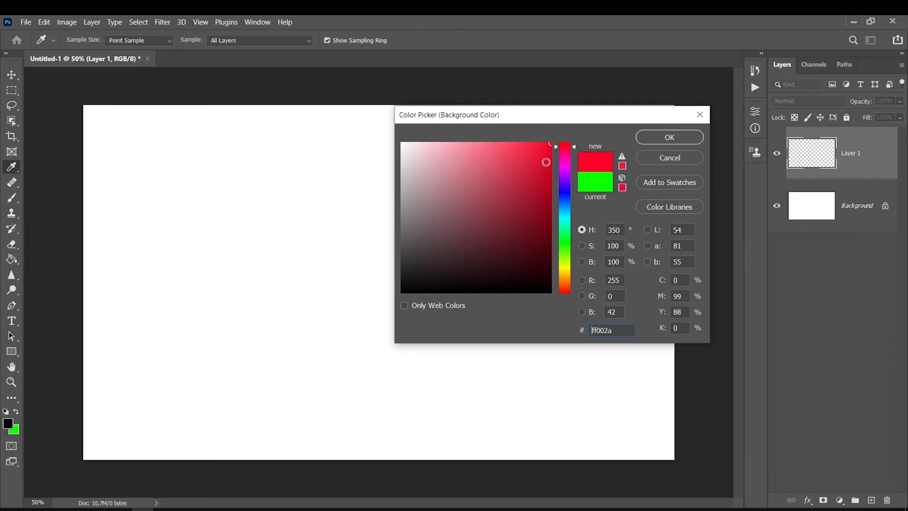
{"action": "left_click", "coordinate": [669, 138]}
Paint a black slanted brush stroke, swap foreground and background colors, and paint a red stroke beside it
{"action": "key", "text": "b"}
{"action": "mouse_move", "coordinate": [128, 147]}
{"action": "left_mouse_down"}
{"action": "mouse_move", "coordinate": [166, 247]}
{"action": "mouse_move", "coordinate": [122, 134]}
{"action": "mouse_move", "coordinate": [163, 267]}
{"action": "left_mouse_up"}
{"action": "left_click", "coordinate": [15, 410]}
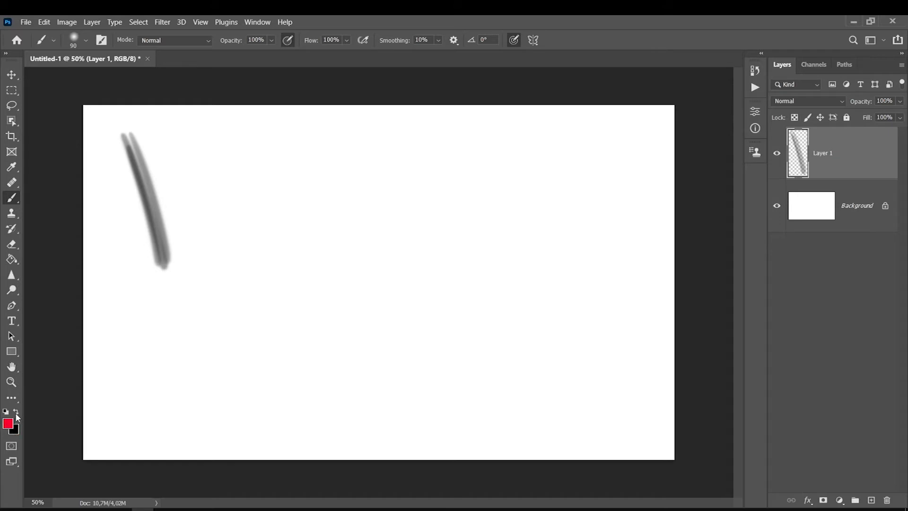
{"action": "left_click_drag", "start_coordinate": [195, 140], "coordinate": [222, 260]}
Change the foreground color to blue and paint a slanted brush stroke beside the red one
{"action": "left_click", "coordinate": [12, 426]}
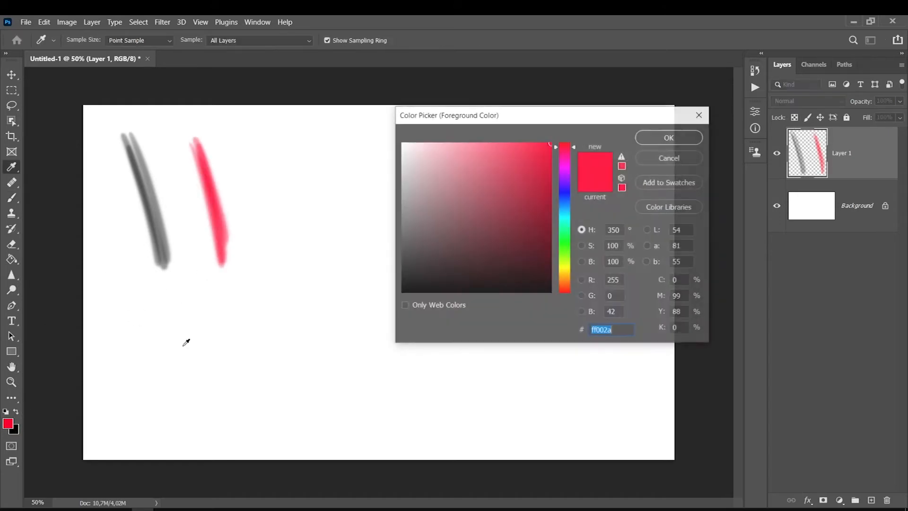
{"action": "left_click", "coordinate": [565, 197]}
{"action": "left_click", "coordinate": [669, 137]}
{"action": "key", "text": "b"}
{"action": "left_click_drag", "start_coordinate": [229, 140], "coordinate": [253, 262]}
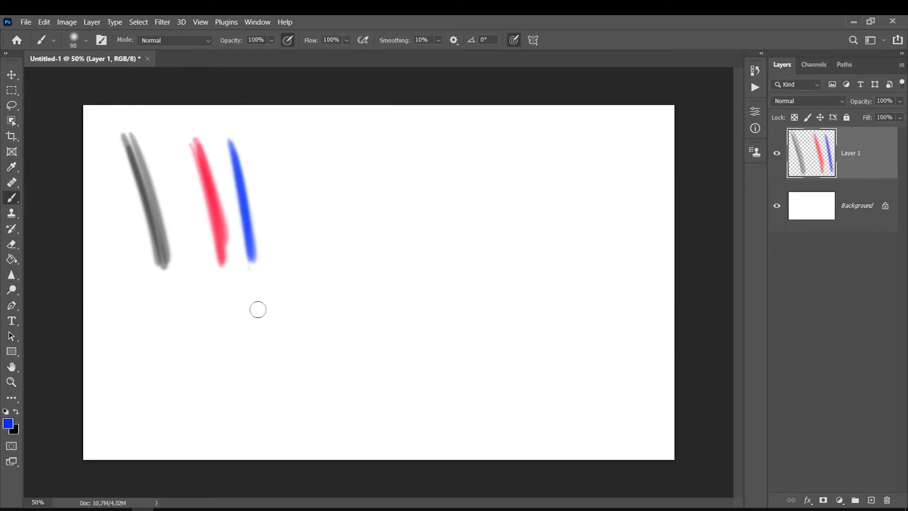
Clear all strokes from Layer 1 and deselect
{"action": "key", "text": "ctrl+a"}
{"action": "key", "text": "Delete"}
{"action": "key", "text": "ctrl+d"}
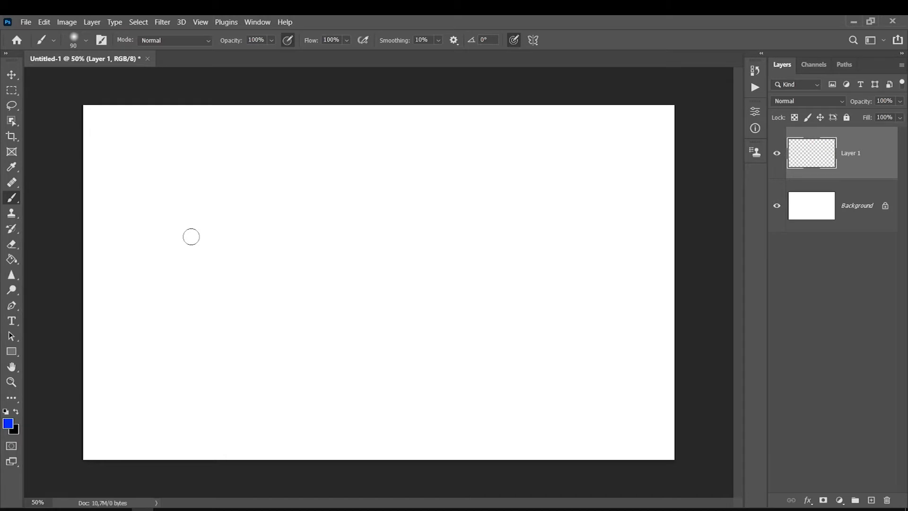
Enlarge and shrink the brush tip repeatedly to try out large and small brush sizes
{"action": "key", "text": "bracketright"}
{"action": "key", "text": "bracketright"}
{"action": "key", "text": "bracketright"}
{"action": "key", "text": "bracketright"}
{"action": "key", "text": "bracketright"}
{"action": "key", "text": "bracketright"}
{"action": "key", "text": "bracketright"}
{"action": "key", "text": "bracketright"}
{"action": "key", "text": "bracketright"}
{"action": "key", "text": "bracketright"}
{"action": "key", "text": "bracketright"}
{"action": "key", "text": "bracketright"}
{"action": "key", "text": "bracketleft"}
{"action": "key", "text": "bracketleft"}
{"action": "key", "text": "bracketleft"}
{"action": "key", "text": "bracketleft"}
{"action": "key", "text": "bracketleft"}
{"action": "key", "text": "bracketleft"}
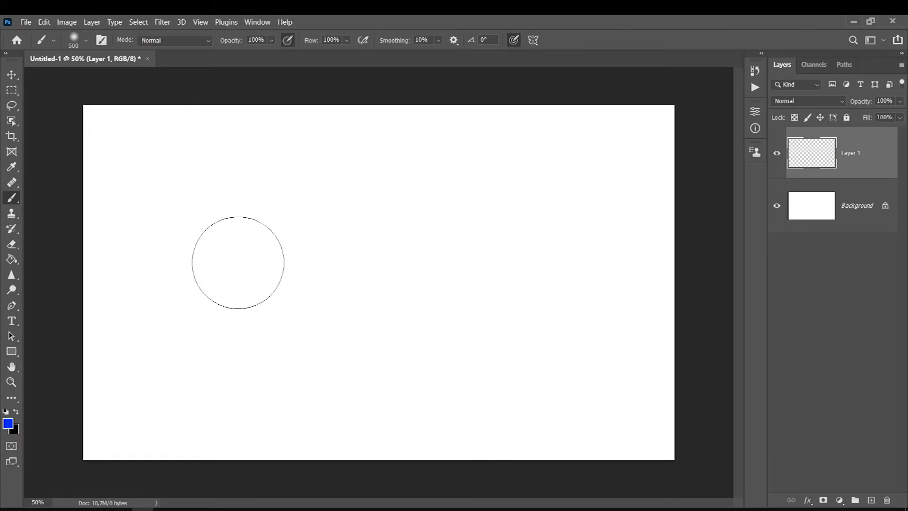
{"action": "key", "text": "bracketleft"}
{"action": "key", "text": "bracketleft"}
{"action": "key", "text": "bracketleft"}
{"action": "key", "text": "bracketleft"}
{"action": "key", "text": "bracketleft"}
{"action": "key", "text": "bracketleft"}
{"action": "key", "text": "bracketleft"}
{"action": "key", "text": "bracketleft"}
{"action": "key", "text": "bracketleft"}
{"action": "key", "text": "bracketright"}
{"action": "key", "text": "bracketright"}
{"action": "key", "text": "bracketright"}
{"action": "key", "text": "bracketright"}
{"action": "key", "text": "bracketright"}
{"action": "key", "text": "bracketright"}
{"action": "key", "text": "bracketright"}
{"action": "key", "text": "bracketright"}
{"action": "key", "text": "bracketright"}
{"action": "key", "text": "bracketright"}
{"action": "key", "text": "bracketright"}
{"action": "key", "text": "bracketright"}
{"action": "key", "text": "bracketright"}
{"action": "key", "text": "bracketright"}
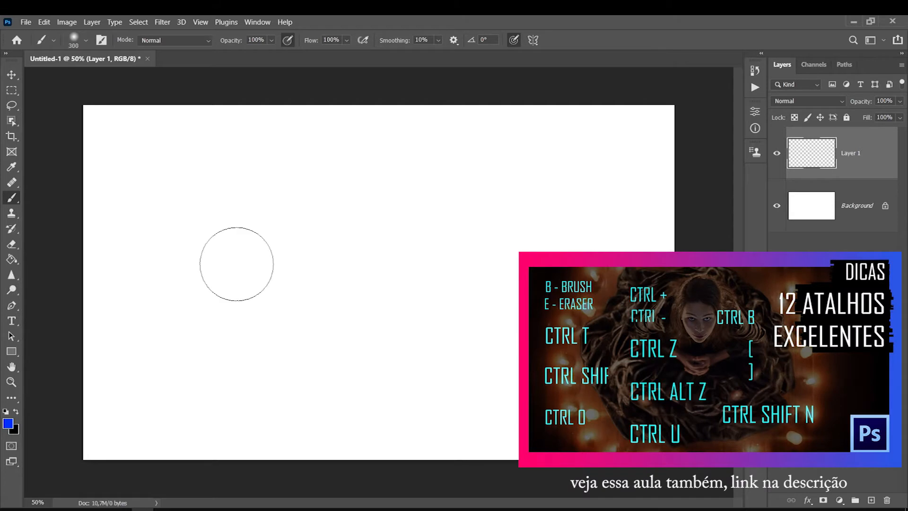
Paint a wide blue stroke on Layer 1, then reduce the brush size to 200 px
{"action": "mouse_move", "coordinate": [211, 212]}
{"action": "left_mouse_down"}
{"action": "mouse_move", "coordinate": [238, 328]}
{"action": "mouse_move", "coordinate": [178, 192]}
{"action": "mouse_move", "coordinate": [227, 341]}
{"action": "left_mouse_up"}
{"action": "key", "text": "bracketleft"}
{"action": "key", "text": "bracketleft"}
{"action": "key", "text": "bracketleft"}
{"action": "key", "text": "bracketleft"}
Clear the blue paint from Layer 1 and deselect
{"action": "key", "text": "ctrl+a"}
{"action": "key", "text": "Delete"}
{"action": "key", "text": "ctrl+d"}
Fine-tune the brush size with hardness at 0% and paint a soft vertical blue stroke near the canvas's left edge
{"action": "right_click", "coordinate": [261, 220]}
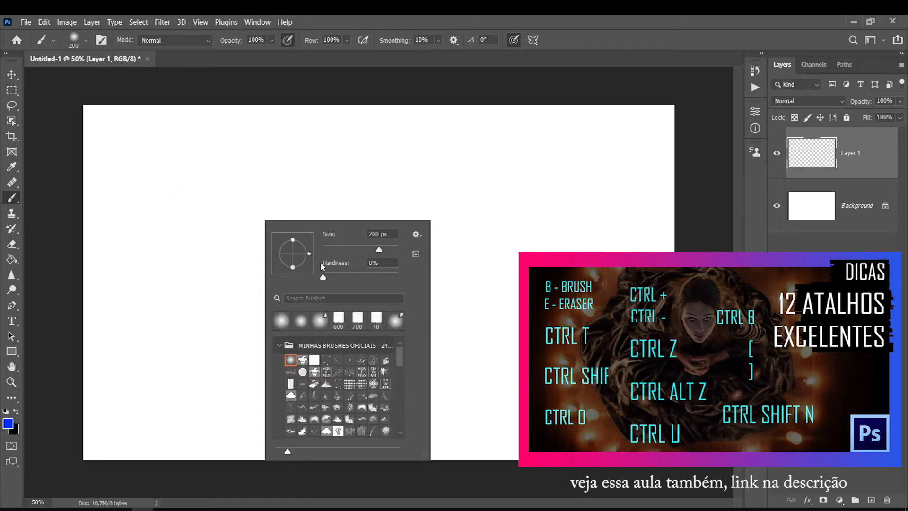
{"action": "left_click", "coordinate": [375, 261]}
{"action": "mouse_move", "coordinate": [379, 250]}
{"action": "left_mouse_down"}
{"action": "mouse_move", "coordinate": [359, 252]}
{"action": "mouse_move", "coordinate": [390, 254]}
{"action": "mouse_move", "coordinate": [380, 251]}
{"action": "left_mouse_up"}
{"action": "mouse_move", "coordinate": [324, 278]}
{"action": "left_mouse_down"}
{"action": "mouse_move", "coordinate": [332, 279]}
{"action": "mouse_move", "coordinate": [321, 279]}
{"action": "left_mouse_up"}
{"action": "left_click_drag", "start_coordinate": [148, 169], "coordinate": [152, 277]}
Raise the brush hardness fully and paint vertical blue strokes across the canvas to compare the edges
{"action": "right_click", "coordinate": [238, 213]}
{"action": "left_click_drag", "start_coordinate": [300, 281], "coordinate": [390, 294]}
{"action": "left_click_drag", "start_coordinate": [230, 167], "coordinate": [225, 284]}
{"action": "left_click_drag", "start_coordinate": [312, 178], "coordinate": [325, 326]}
{"action": "left_click_drag", "start_coordinate": [398, 169], "coordinate": [411, 310]}
{"action": "left_click_drag", "start_coordinate": [428, 390], "coordinate": [432, 399]}
Clear all paint from Layer 1 and lower the brush hardness to its minimum
{"action": "key", "text": "ctrl+a"}
{"action": "key", "text": "Delete"}
{"action": "right_click", "coordinate": [399, 334]}
{"action": "mouse_move", "coordinate": [487, 324]}
{"action": "left_mouse_down"}
{"action": "mouse_move", "coordinate": [432, 316]}
{"action": "mouse_move", "coordinate": [399, 324]}
{"action": "mouse_move", "coordinate": [487, 325]}
{"action": "mouse_move", "coordinate": [411, 325]}
{"action": "left_mouse_up"}
{"action": "key", "text": "Return"}
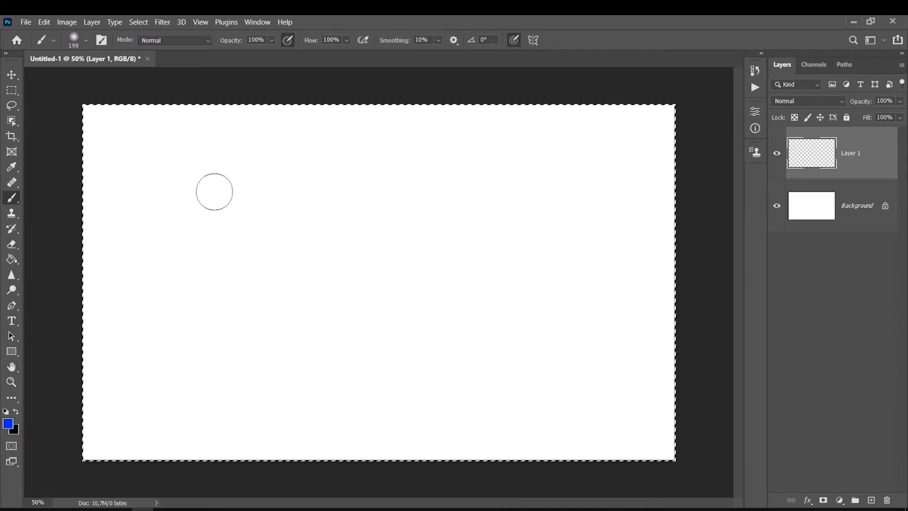
Enlarge the brush to 600 px and paint two soft blue spots side by side on the left half of the canvas
{"action": "key", "text": "bracketright"}
{"action": "key", "text": "bracketright"}
{"action": "key", "text": "bracketright"}
{"action": "key", "text": "bracketright"}
{"action": "key", "text": "bracketright"}
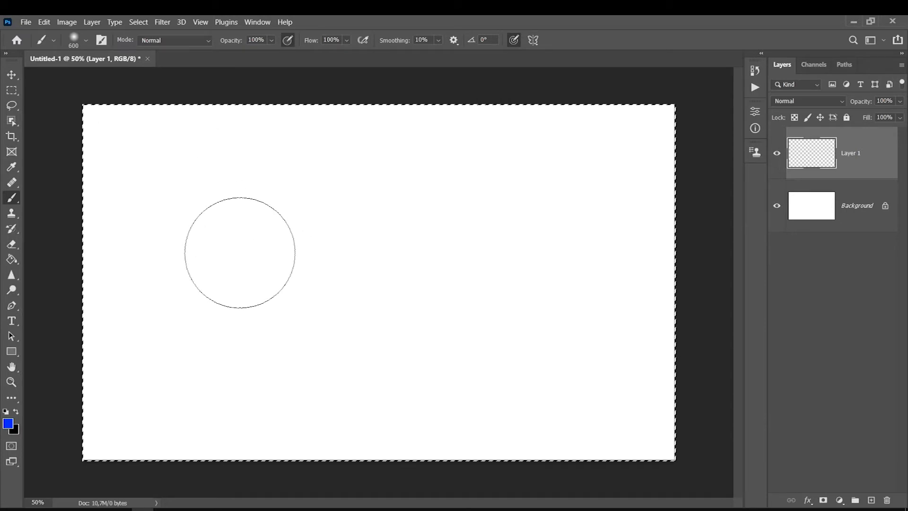
{"action": "left_click", "coordinate": [240, 252]}
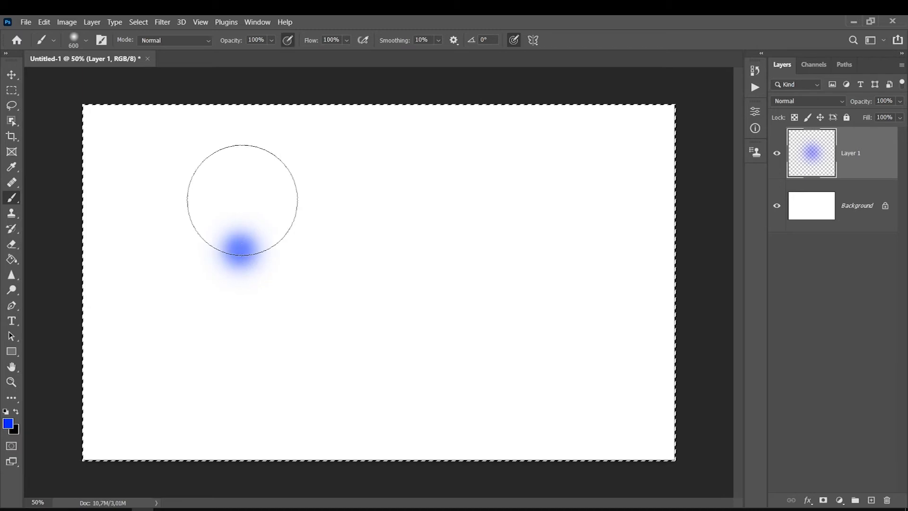
{"action": "left_click", "coordinate": [239, 250]}
{"action": "left_click", "coordinate": [156, 257]}
{"action": "left_click", "coordinate": [156, 257]}
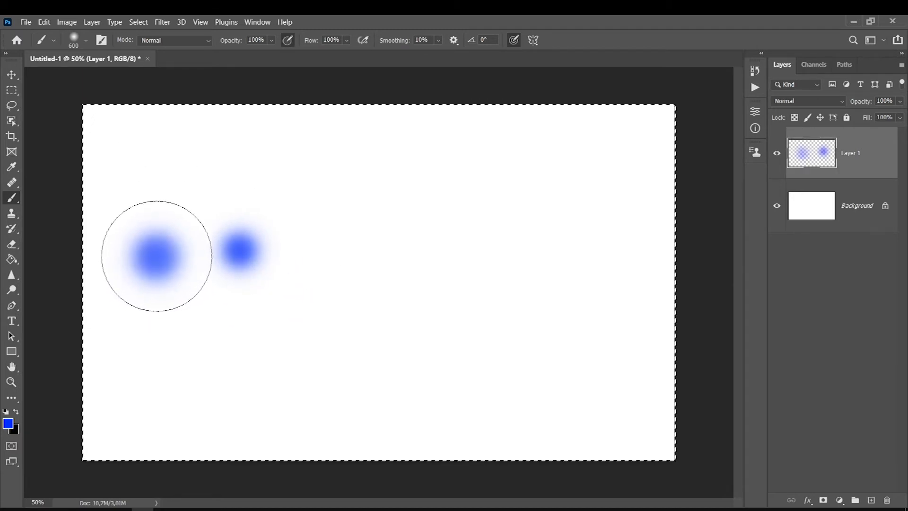
Paint small soft blue spots on the left half of the canvas, with pen pressure for opacity on and off
{"action": "left_click", "coordinate": [167, 170]}
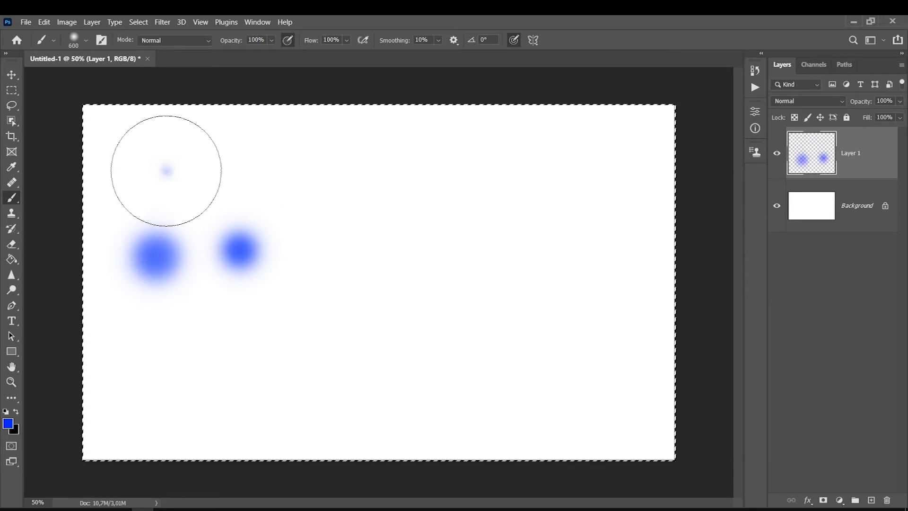
{"action": "left_click", "coordinate": [166, 172]}
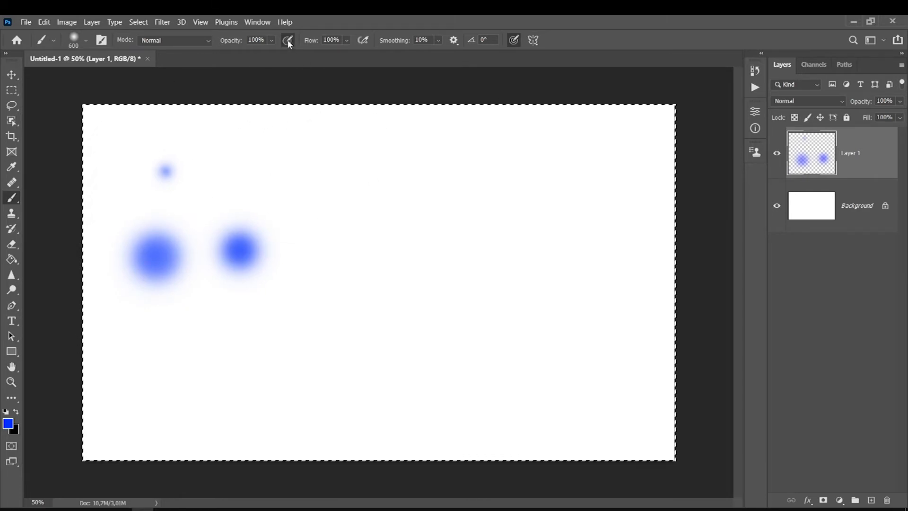
{"action": "left_click", "coordinate": [314, 189]}
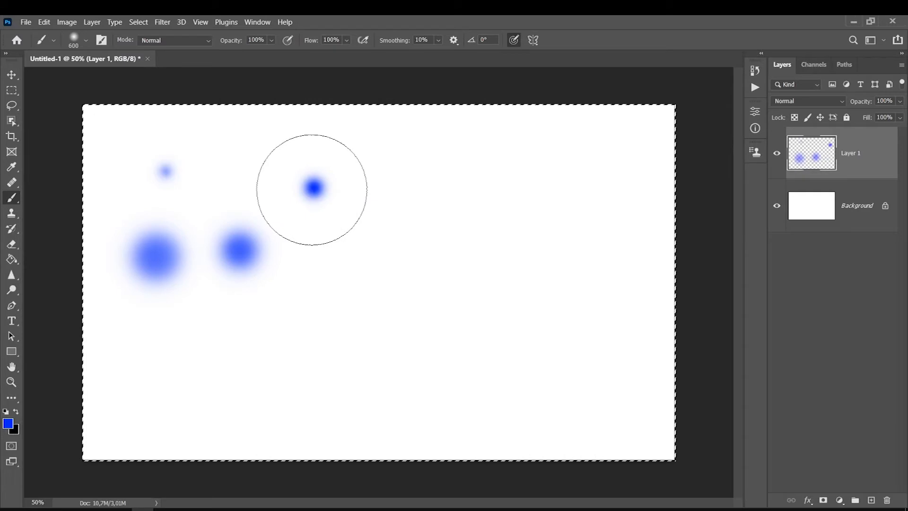
{"action": "left_click", "coordinate": [256, 315]}
{"action": "left_click", "coordinate": [211, 339]}
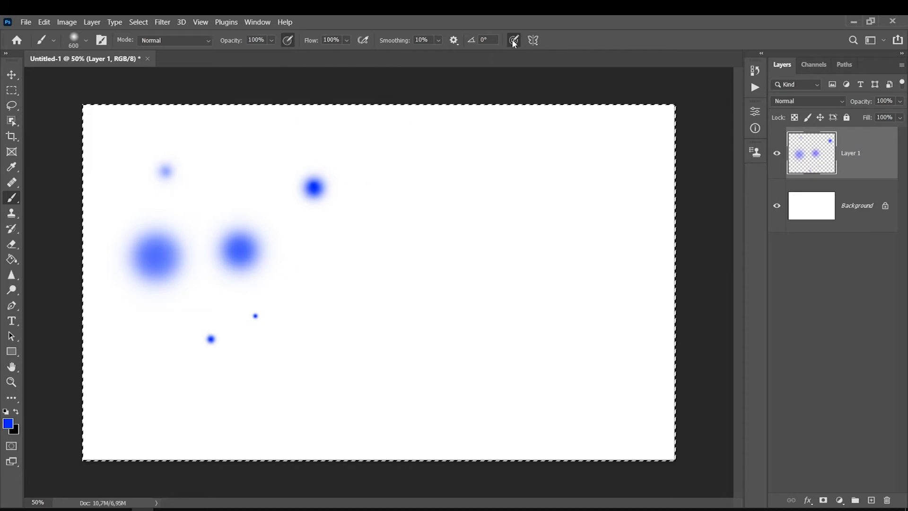
Turn off pen pressure for brush size and paint large soft blue spots around the middle of the canvas
{"action": "left_click", "coordinate": [402, 220]}
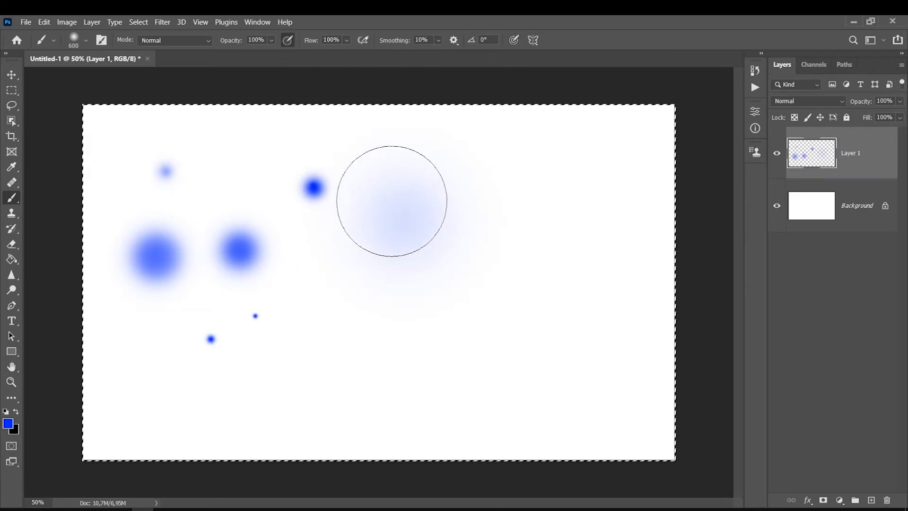
{"action": "left_click", "coordinate": [284, 41]}
{"action": "left_click", "coordinate": [406, 223]}
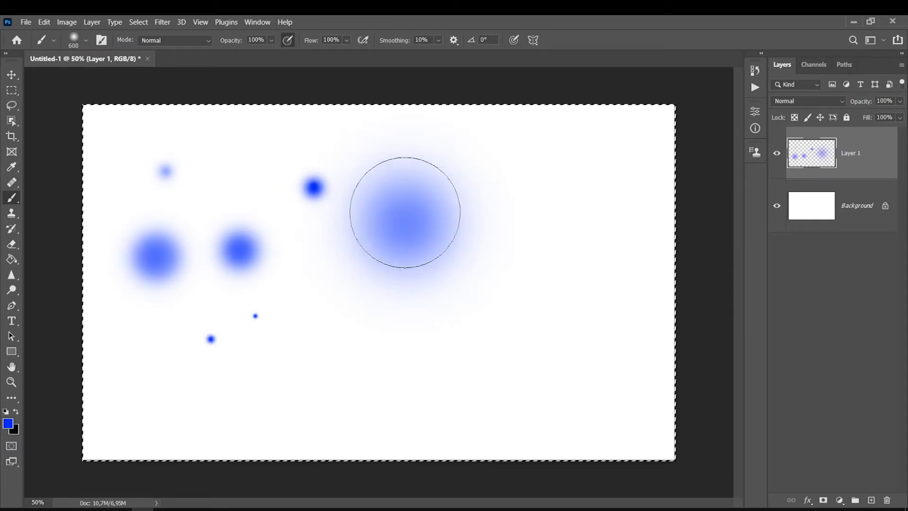
{"action": "left_click", "coordinate": [410, 220]}
{"action": "mouse_move", "coordinate": [354, 348]}
{"action": "left_mouse_down"}
{"action": "mouse_move", "coordinate": [358, 327]}
{"action": "mouse_move", "coordinate": [282, 319]}
{"action": "mouse_move", "coordinate": [359, 341]}
{"action": "mouse_move", "coordinate": [337, 330]}
{"action": "left_mouse_up"}
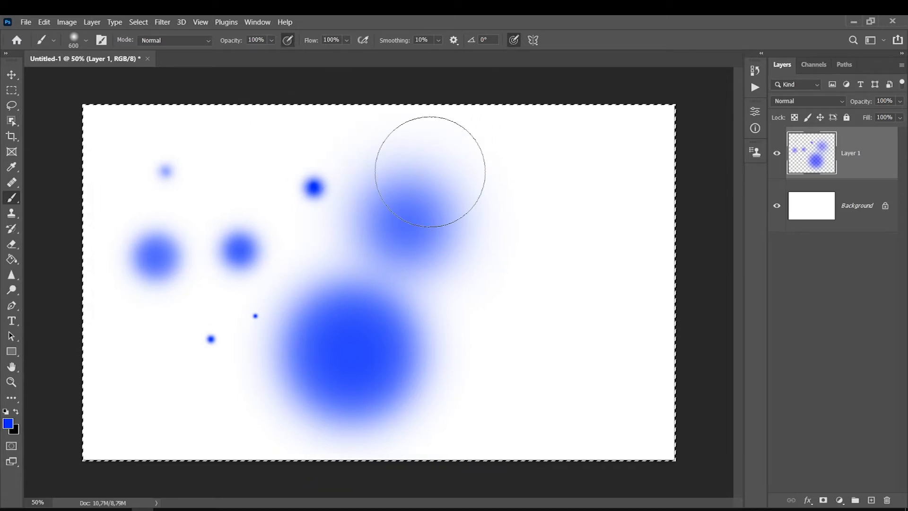
Paint soft blue spots of varying size and strength across the canvas with pen pressure controlling both size and opacity
{"action": "left_click", "coordinate": [531, 163]}
{"action": "left_click", "coordinate": [523, 232]}
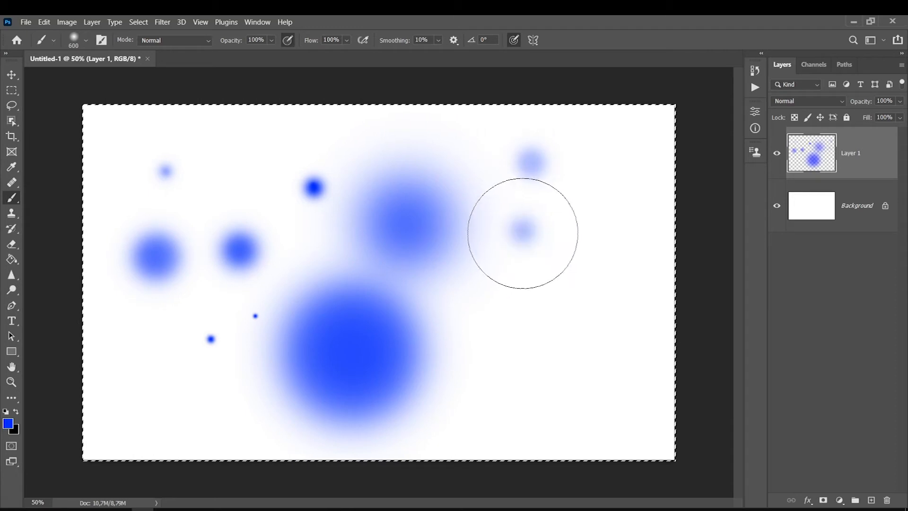
{"action": "left_click", "coordinate": [583, 289]}
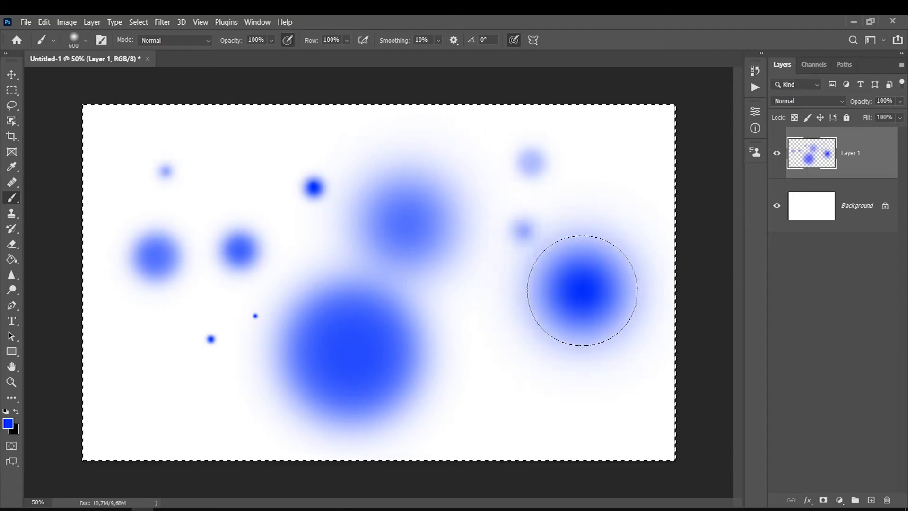
{"action": "left_click", "coordinate": [496, 358]}
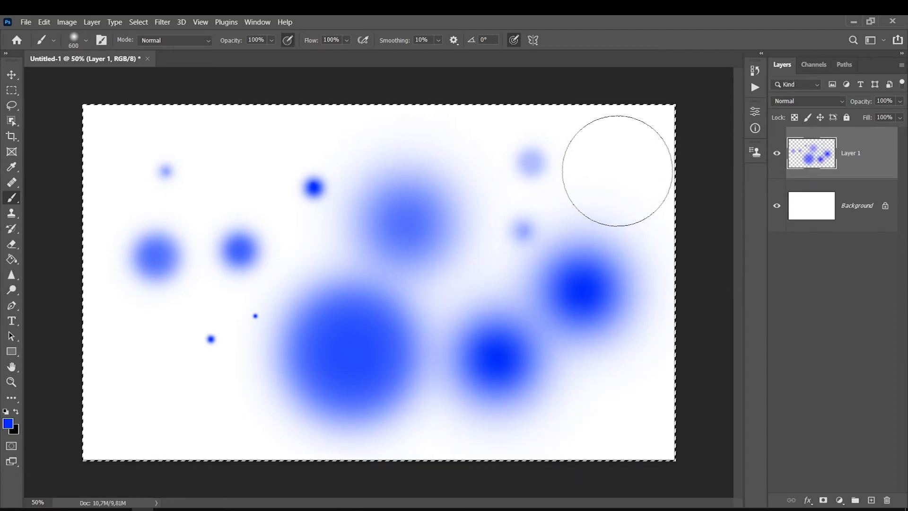
{"action": "left_click", "coordinate": [560, 170]}
{"action": "left_click", "coordinate": [226, 280]}
{"action": "left_click", "coordinate": [200, 353]}
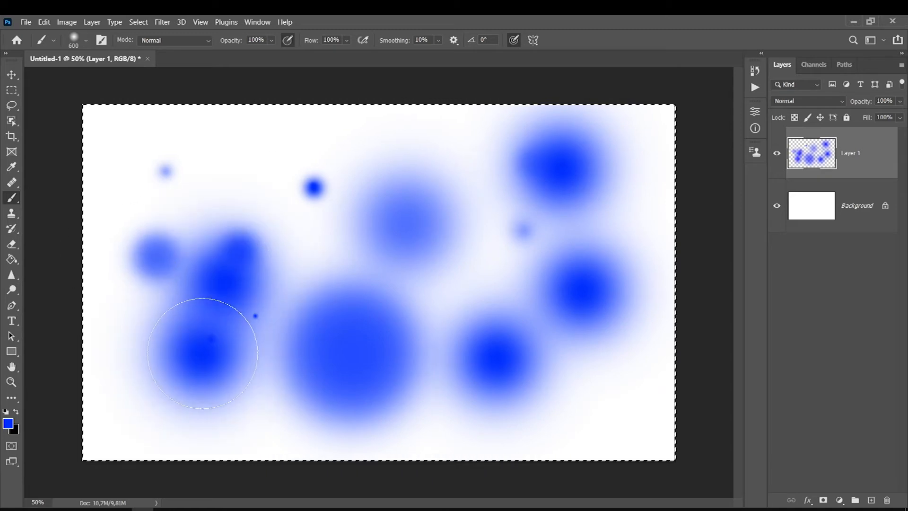
{"action": "mouse_move", "coordinate": [307, 229]}
{"action": "left_mouse_down"}
{"action": "mouse_move", "coordinate": [288, 228]}
{"action": "mouse_move", "coordinate": [277, 202]}
{"action": "left_mouse_up"}
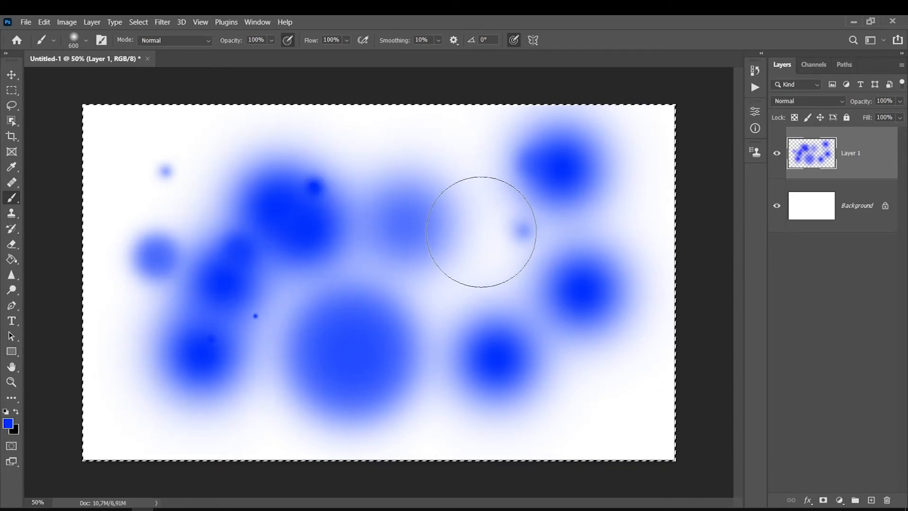
Clear Layer 1 and paint one strong blue spot at the upper right and a faint small one beside it
{"action": "key", "text": "Delete"}
{"action": "left_click", "coordinate": [534, 212]}
{"action": "left_click", "coordinate": [538, 214]}
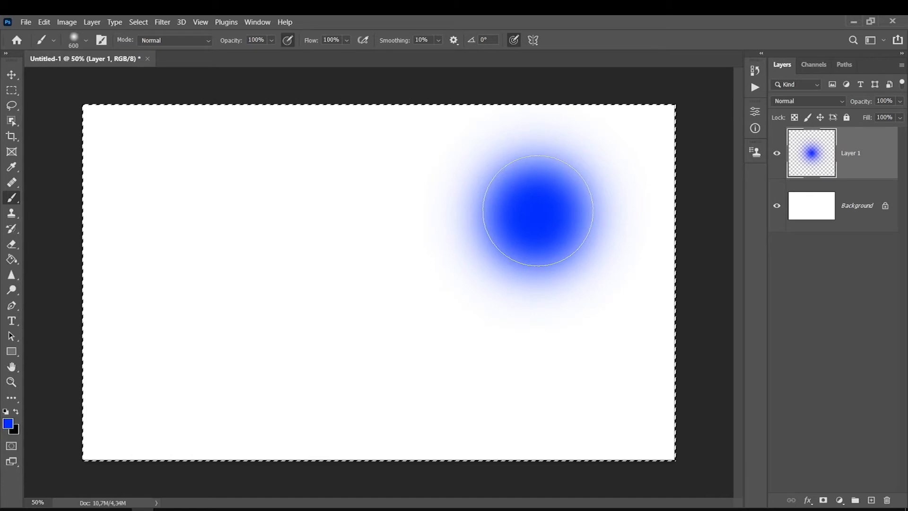
{"action": "left_click", "coordinate": [352, 212]}
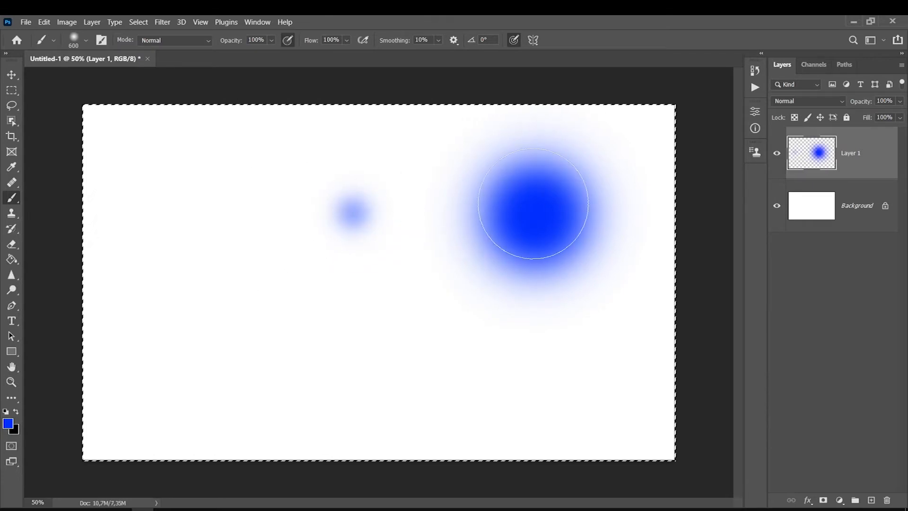
Reduce the brush size to 250 px and open the brush presets over the canvas
{"action": "key", "text": "bracketleft"}
{"action": "key", "text": "bracketleft"}
{"action": "key", "text": "bracketleft"}
{"action": "key", "text": "bracketleft"}
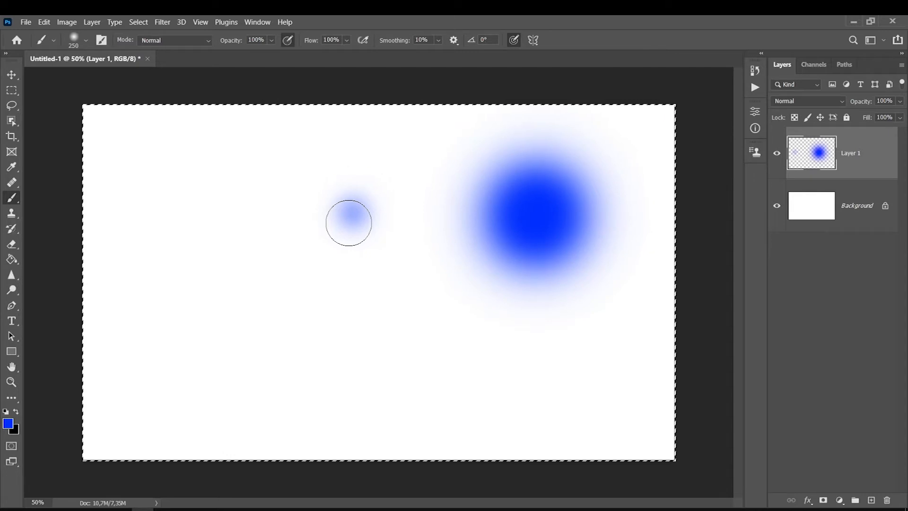
{"action": "right_click", "coordinate": [350, 238]}
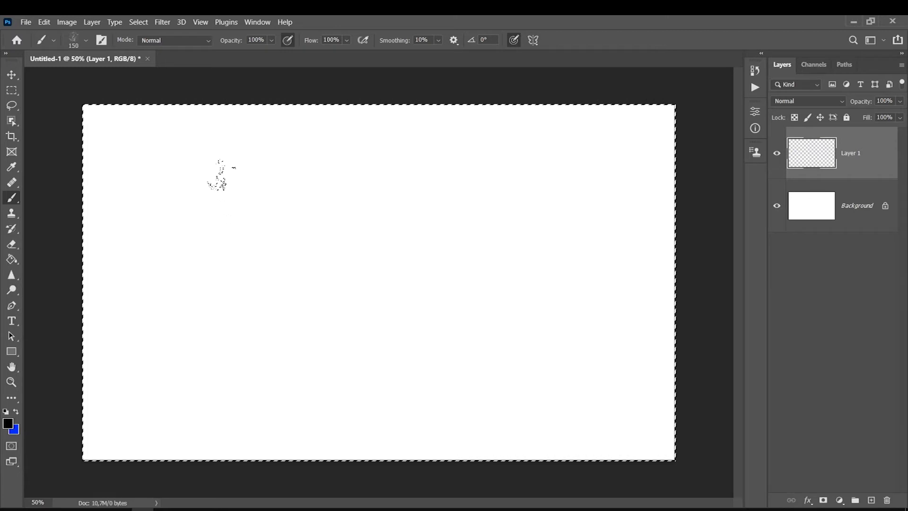
Paint overlapping vertical black strokes with the textured brush on the left part of Layer 1, varying the brush size
{"action": "mouse_move", "coordinate": [224, 171]}
{"action": "left_mouse_down"}
{"action": "mouse_move", "coordinate": [261, 337]}
{"action": "mouse_move", "coordinate": [257, 356]}
{"action": "mouse_move", "coordinate": [224, 175]}
{"action": "mouse_move", "coordinate": [183, 136]}
{"action": "mouse_move", "coordinate": [234, 219]}
{"action": "mouse_move", "coordinate": [249, 364]}
{"action": "left_mouse_up"}
{"action": "key", "text": "]"}
{"action": "key", "text": "]"}
{"action": "mouse_move", "coordinate": [249, 363]}
{"action": "left_mouse_down"}
{"action": "mouse_move", "coordinate": [207, 133]}
{"action": "mouse_move", "coordinate": [243, 179]}
{"action": "mouse_move", "coordinate": [240, 146]}
{"action": "mouse_move", "coordinate": [249, 219]}
{"action": "mouse_move", "coordinate": [239, 374]}
{"action": "left_mouse_up"}
{"action": "key", "text": "["}
{"action": "mouse_move", "coordinate": [215, 154]}
{"action": "left_mouse_down"}
{"action": "mouse_move", "coordinate": [194, 422]}
{"action": "mouse_move", "coordinate": [232, 308]}
{"action": "mouse_move", "coordinate": [163, 130]}
{"action": "mouse_move", "coordinate": [221, 287]}
{"action": "mouse_move", "coordinate": [199, 400]}
{"action": "left_mouse_up"}
{"action": "key", "text": "]"}
{"action": "key", "text": "]"}
{"action": "mouse_move", "coordinate": [196, 399]}
{"action": "left_mouse_down"}
{"action": "mouse_move", "coordinate": [206, 334]}
{"action": "mouse_move", "coordinate": [174, 143]}
{"action": "mouse_move", "coordinate": [206, 413]}
{"action": "mouse_move", "coordinate": [210, 162]}
{"action": "left_mouse_up"}
Paint a thinner textured stroke mid-canvas, then set the brush to 300 px and paint a wider one beside it
{"action": "key", "text": "["}
{"action": "key", "text": "["}
{"action": "left_click_drag", "start_coordinate": [328, 384], "coordinate": [333, 154]}
{"action": "key", "text": "]"}
{"action": "mouse_move", "coordinate": [398, 391]}
{"action": "left_mouse_down"}
{"action": "mouse_move", "coordinate": [393, 172]}
{"action": "mouse_move", "coordinate": [372, 154]}
{"action": "mouse_move", "coordinate": [411, 349]}
{"action": "mouse_move", "coordinate": [404, 373]}
{"action": "mouse_move", "coordinate": [430, 335]}
{"action": "mouse_move", "coordinate": [434, 194]}
{"action": "left_mouse_up"}
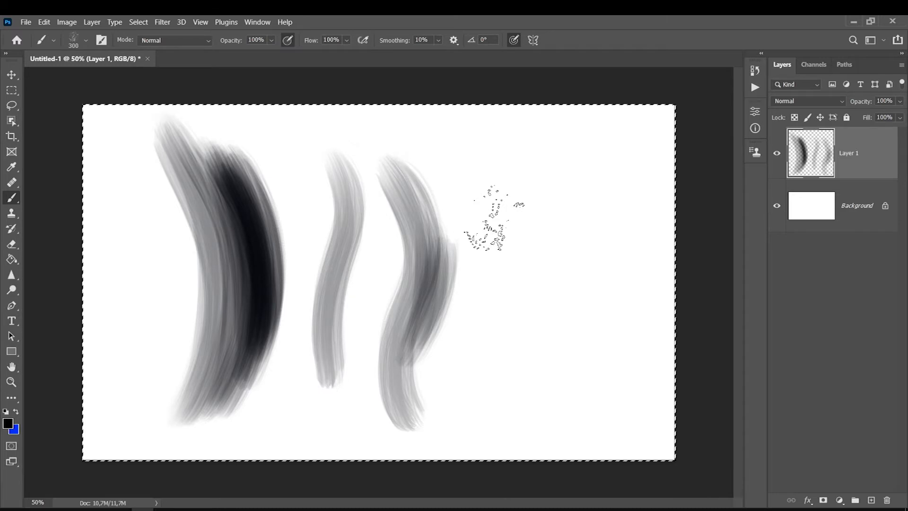
Build up dense black textured strokes over the middle and right of the canvas, with one light stroke along the left edge
{"action": "left_click_drag", "start_coordinate": [383, 118], "coordinate": [411, 426]}
{"action": "mouse_move", "coordinate": [156, 430]}
{"action": "left_mouse_down"}
{"action": "mouse_move", "coordinate": [125, 333]}
{"action": "mouse_move", "coordinate": [101, 146]}
{"action": "left_mouse_up"}
{"action": "mouse_move", "coordinate": [549, 135]}
{"action": "left_mouse_down"}
{"action": "mouse_move", "coordinate": [574, 303]}
{"action": "mouse_move", "coordinate": [553, 357]}
{"action": "mouse_move", "coordinate": [501, 294]}
{"action": "mouse_move", "coordinate": [469, 151]}
{"action": "left_mouse_up"}
{"action": "mouse_move", "coordinate": [591, 142]}
{"action": "left_mouse_down"}
{"action": "mouse_move", "coordinate": [618, 163]}
{"action": "mouse_move", "coordinate": [608, 350]}
{"action": "mouse_move", "coordinate": [520, 385]}
{"action": "mouse_move", "coordinate": [487, 179]}
{"action": "mouse_move", "coordinate": [532, 343]}
{"action": "mouse_move", "coordinate": [496, 421]}
{"action": "mouse_move", "coordinate": [466, 182]}
{"action": "mouse_move", "coordinate": [447, 359]}
{"action": "left_mouse_up"}
{"action": "mouse_move", "coordinate": [637, 132]}
{"action": "left_mouse_down"}
{"action": "mouse_move", "coordinate": [657, 339]}
{"action": "mouse_move", "coordinate": [650, 424]}
{"action": "mouse_move", "coordinate": [552, 414]}
{"action": "mouse_move", "coordinate": [573, 249]}
{"action": "mouse_move", "coordinate": [607, 127]}
{"action": "mouse_move", "coordinate": [525, 149]}
{"action": "mouse_move", "coordinate": [522, 184]}
{"action": "mouse_move", "coordinate": [565, 394]}
{"action": "mouse_move", "coordinate": [557, 390]}
{"action": "mouse_move", "coordinate": [563, 332]}
{"action": "left_mouse_up"}
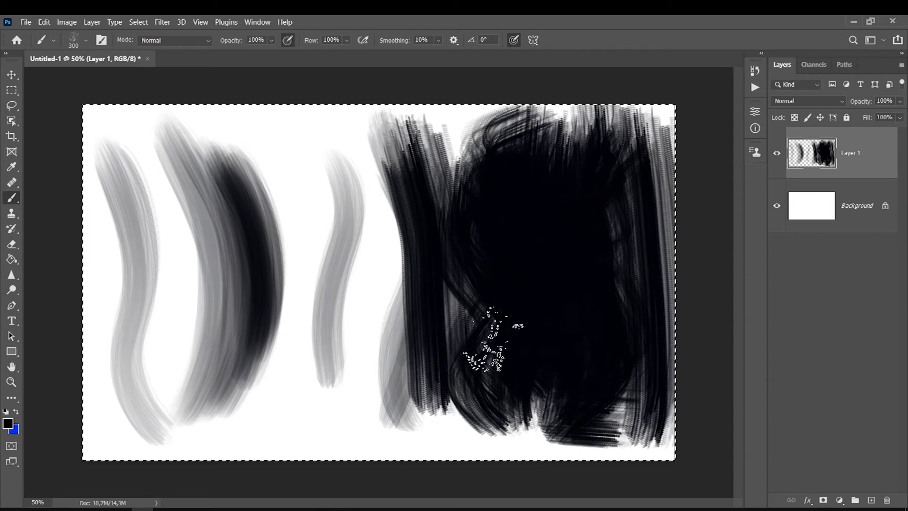
{"action": "mouse_move", "coordinate": [422, 103]}
{"action": "left_mouse_down"}
{"action": "mouse_move", "coordinate": [425, 423]}
{"action": "mouse_move", "coordinate": [432, 398]}
{"action": "left_mouse_up"}
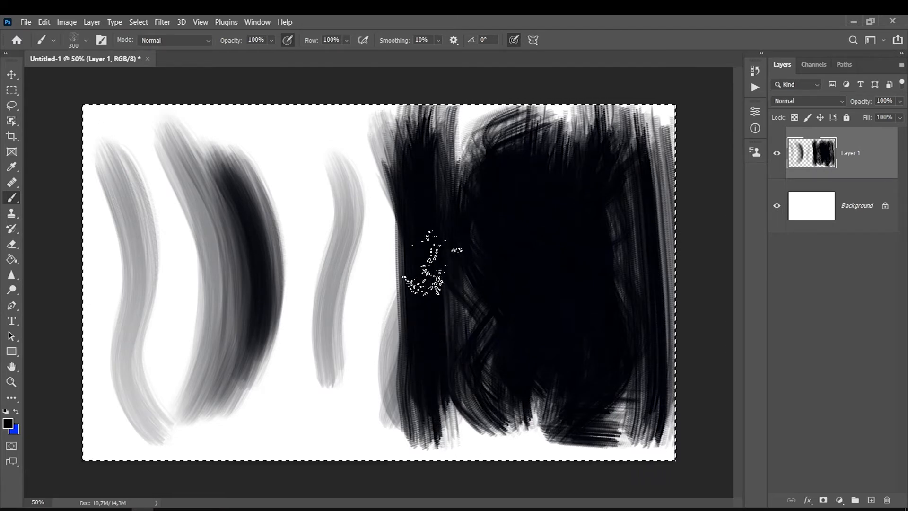
{"action": "mouse_move", "coordinate": [405, 163]}
{"action": "left_mouse_down"}
{"action": "mouse_move", "coordinate": [379, 212]}
{"action": "mouse_move", "coordinate": [388, 306]}
{"action": "mouse_move", "coordinate": [419, 414]}
{"action": "left_mouse_up"}
{"action": "mouse_move", "coordinate": [349, 206]}
{"action": "left_mouse_down"}
{"action": "mouse_move", "coordinate": [388, 331]}
{"action": "mouse_move", "coordinate": [378, 345]}
{"action": "left_mouse_up"}
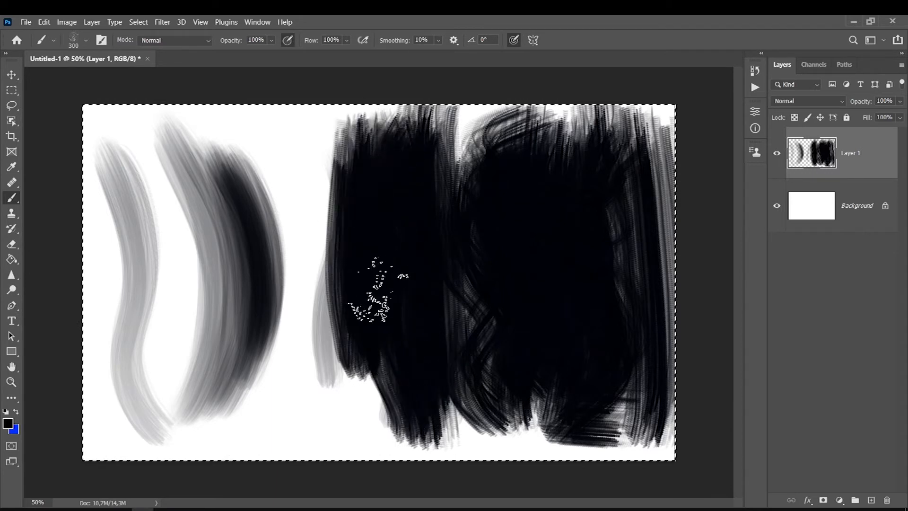
Paint light textured strokes over the left side of the canvas, then clear all paint from Layer 1
{"action": "left_click_drag", "start_coordinate": [152, 132], "coordinate": [182, 416]}
{"action": "mouse_move", "coordinate": [288, 417]}
{"action": "left_mouse_down"}
{"action": "mouse_move", "coordinate": [274, 365]}
{"action": "mouse_move", "coordinate": [258, 141]}
{"action": "left_mouse_up"}
{"action": "mouse_move", "coordinate": [182, 134]}
{"action": "left_mouse_down"}
{"action": "mouse_move", "coordinate": [164, 440]}
{"action": "mouse_move", "coordinate": [128, 117]}
{"action": "mouse_move", "coordinate": [155, 289]}
{"action": "mouse_move", "coordinate": [139, 394]}
{"action": "mouse_move", "coordinate": [187, 395]}
{"action": "mouse_move", "coordinate": [190, 414]}
{"action": "mouse_move", "coordinate": [221, 125]}
{"action": "mouse_move", "coordinate": [256, 329]}
{"action": "mouse_move", "coordinate": [204, 411]}
{"action": "mouse_move", "coordinate": [199, 194]}
{"action": "mouse_move", "coordinate": [149, 79]}
{"action": "left_mouse_up"}
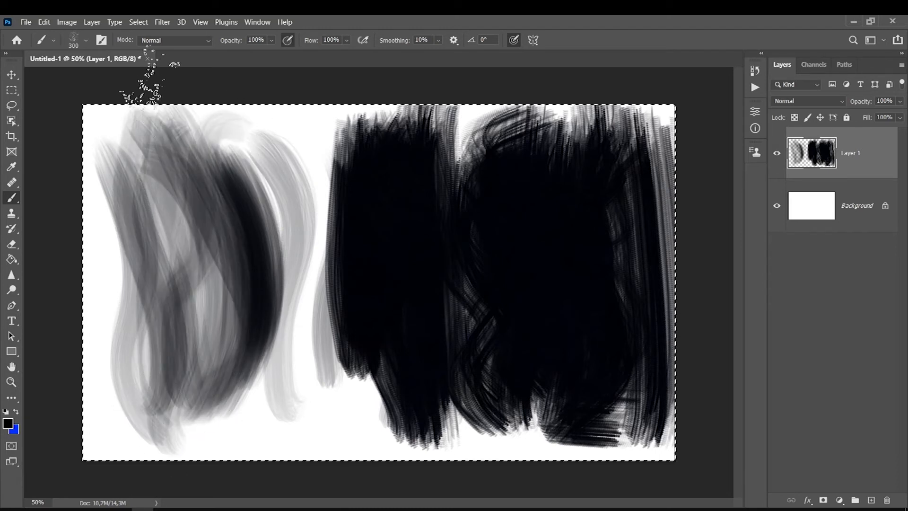
{"action": "key", "text": "Delete"}
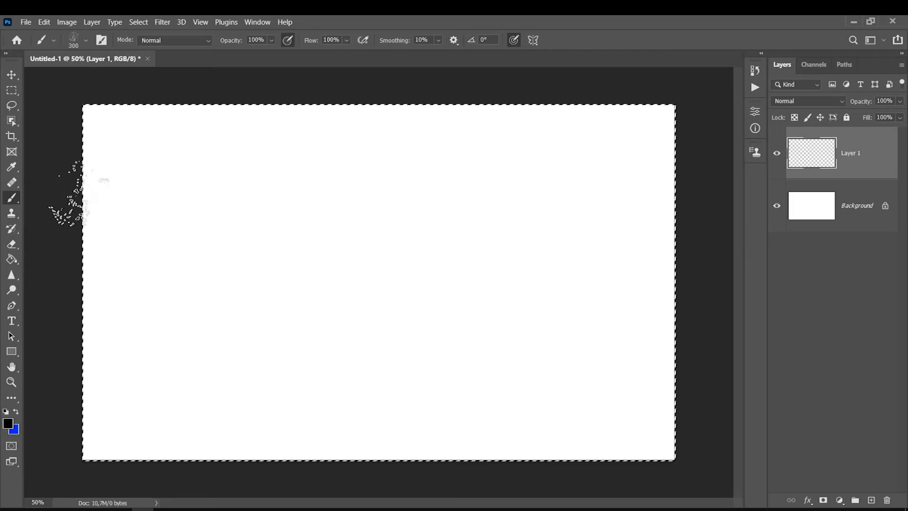
Browse the custom brush presets in the MINHAS BRUSHES OFICIAIS group
{"action": "right_click", "coordinate": [378, 214]}
{"action": "mouse_move", "coordinate": [456, 374]}
{"action": "left_mouse_down"}
{"action": "mouse_move", "coordinate": [466, 448]}
{"action": "mouse_move", "coordinate": [450, 347]}
{"action": "left_mouse_up"}
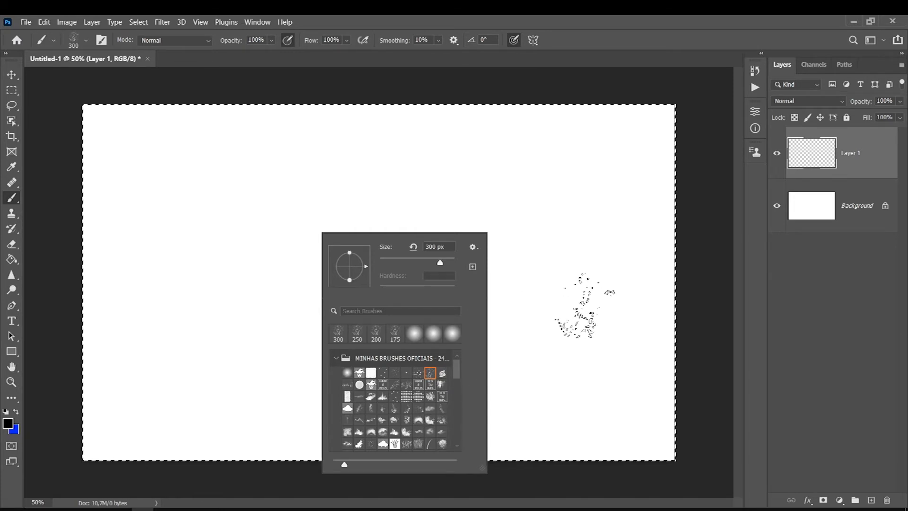
{"action": "left_click", "coordinate": [888, 170]}
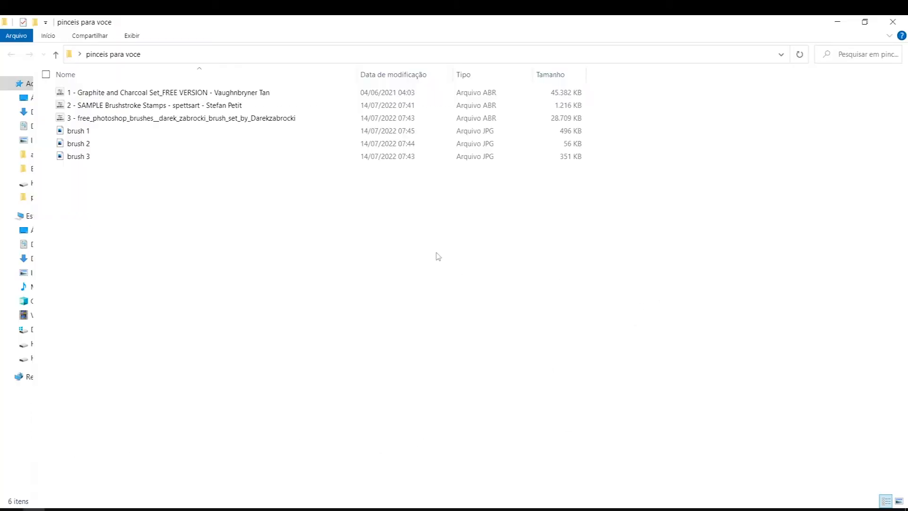
In File Explorer, display the contents of the "pinceis para voce" folder as large icons
{"action": "right_click", "coordinate": [436, 253]}
{"action": "mouse_move", "coordinate": [450, 259]}
{"action": "left_click", "coordinate": [602, 260]}
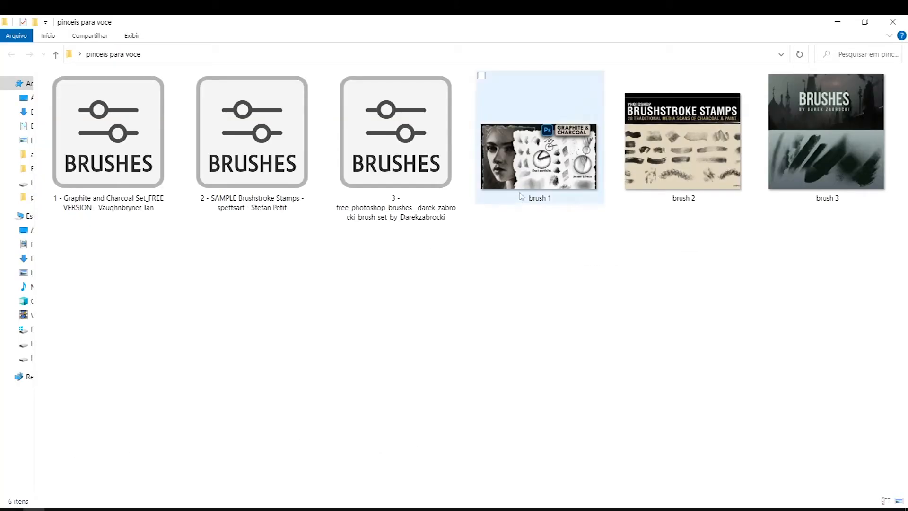
Match each of the three brush set files with its preview image, brush 1 to brush 3
{"action": "left_click", "coordinate": [529, 172]}
{"action": "key", "text": "Home"}
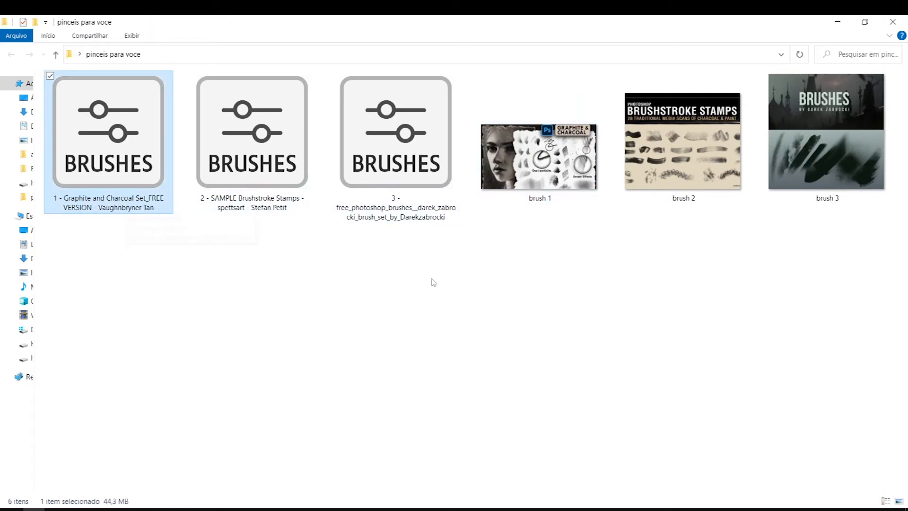
{"action": "left_click", "coordinate": [678, 183]}
{"action": "left_click", "coordinate": [224, 214]}
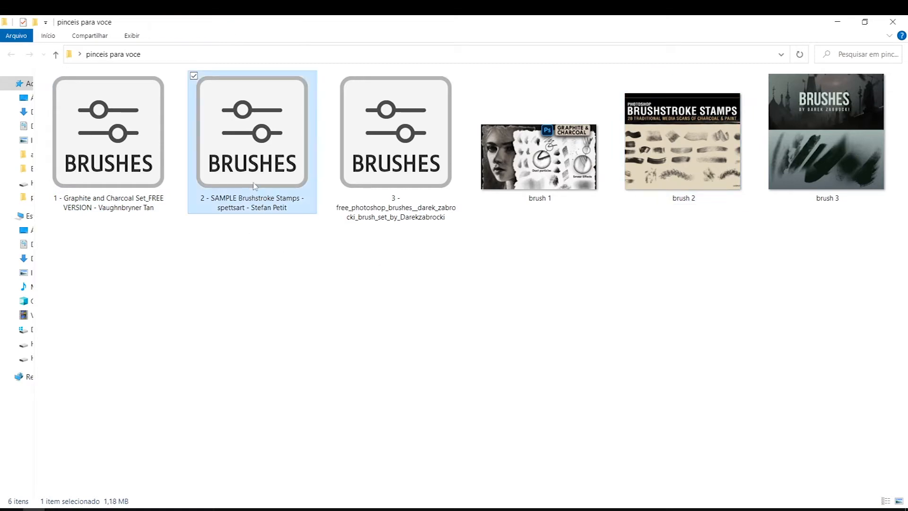
{"action": "left_click", "coordinate": [654, 134]}
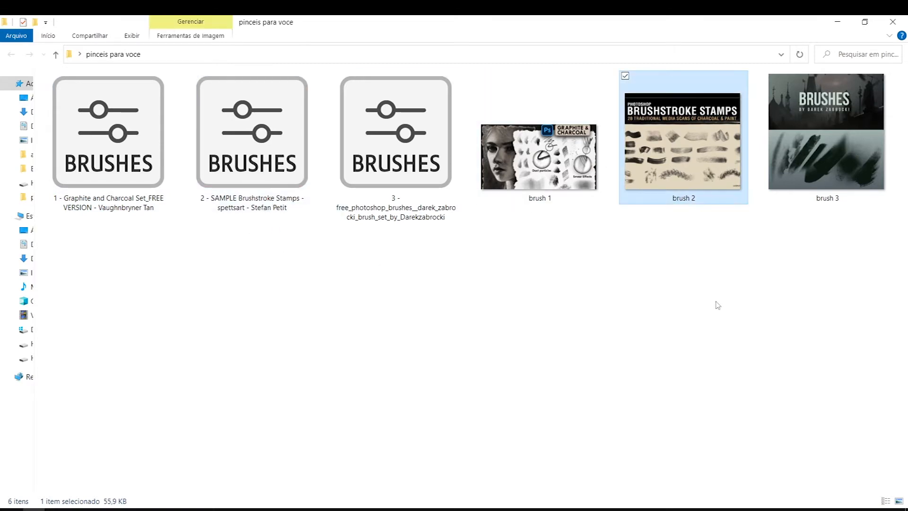
{"action": "left_click", "coordinate": [802, 149]}
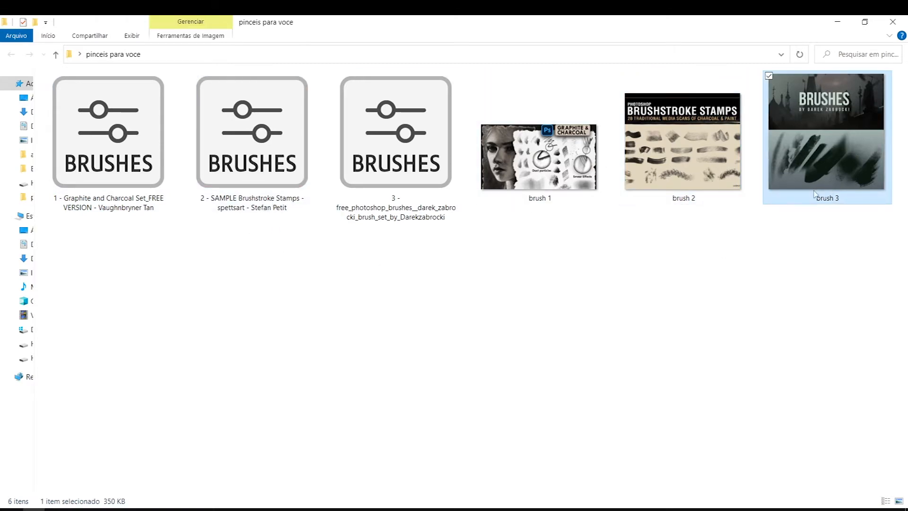
{"action": "left_click", "coordinate": [427, 172]}
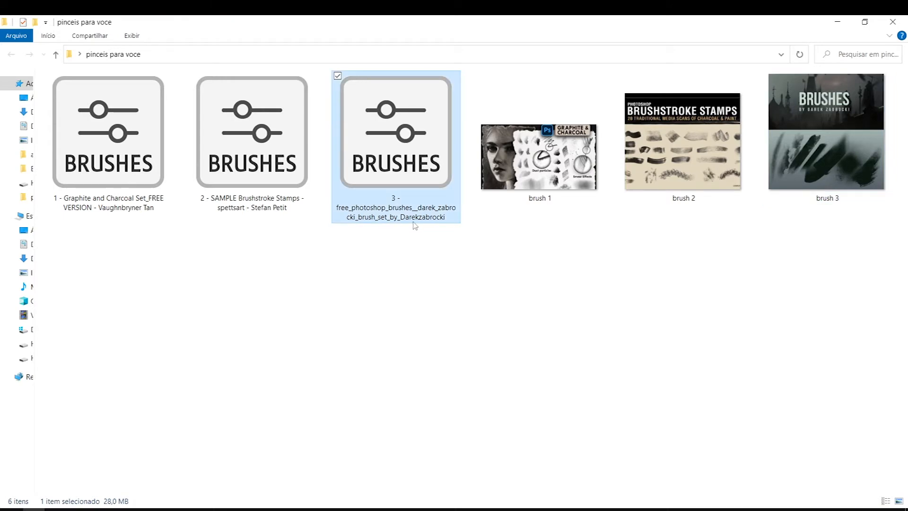
Go through the three numbered brush set files in the folder once more
{"action": "left_click", "coordinate": [726, 309]}
{"action": "left_click_drag", "start_coordinate": [826, 280], "coordinate": [176, 148]}
{"action": "left_click", "coordinate": [598, 345]}
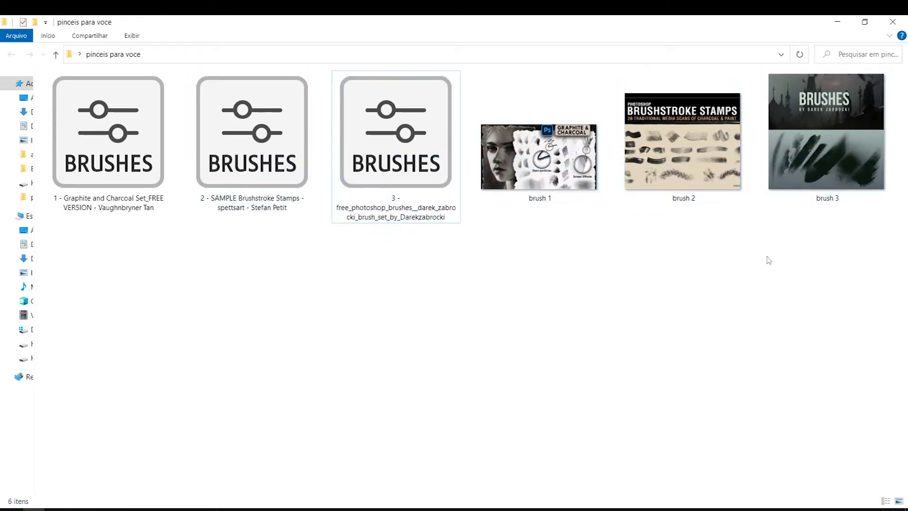
{"action": "left_click", "coordinate": [137, 187]}
{"action": "left_click", "coordinate": [222, 179]}
{"action": "left_click", "coordinate": [101, 157]}
{"action": "left_click", "coordinate": [239, 179]}
{"action": "left_click", "coordinate": [371, 155]}
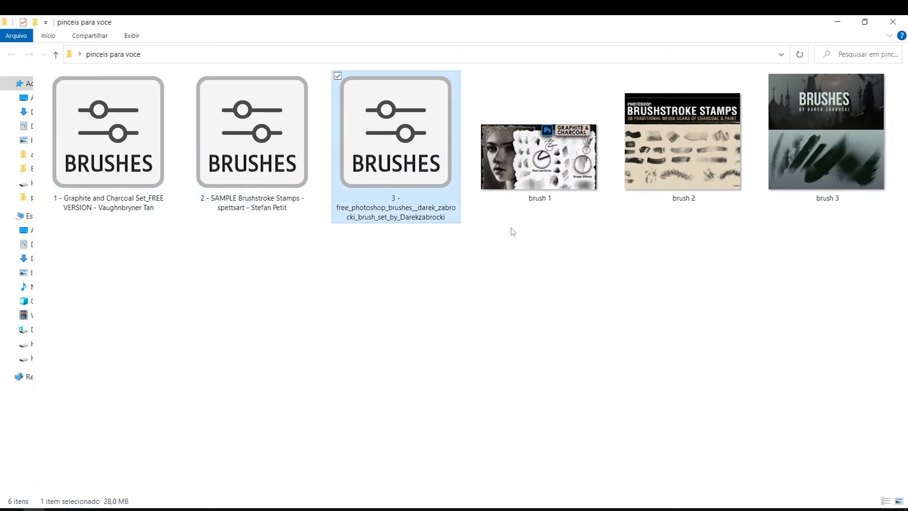
{"action": "left_click", "coordinate": [547, 256]}
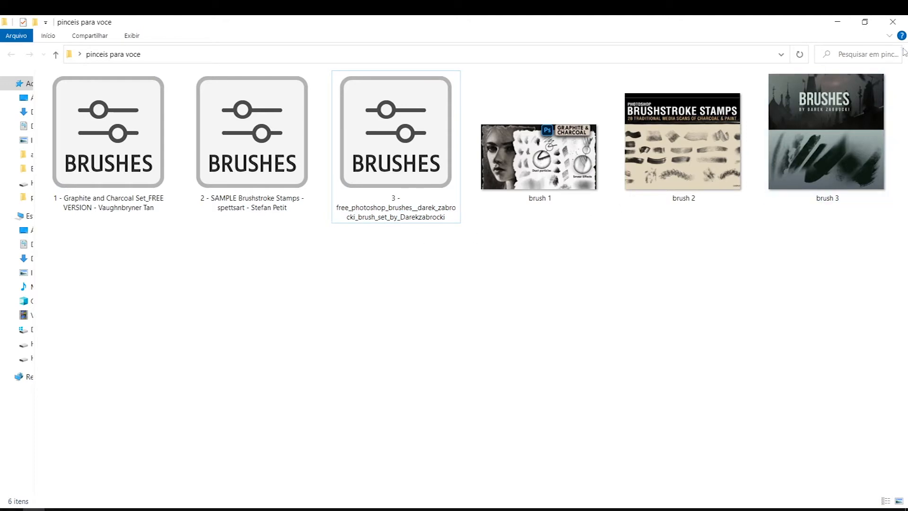
Return to Photoshop and review the brush picker's options for importing, exporting and getting more brushes
{"action": "left_click", "coordinate": [836, 21]}
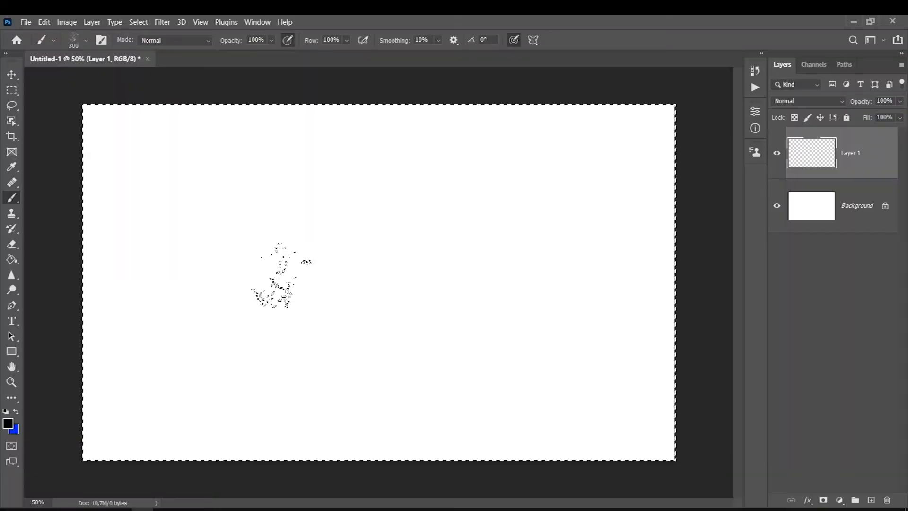
{"action": "right_click", "coordinate": [246, 232]}
{"action": "mouse_move", "coordinate": [381, 372]}
{"action": "left_mouse_down"}
{"action": "mouse_move", "coordinate": [387, 433]}
{"action": "mouse_move", "coordinate": [397, 358]}
{"action": "left_mouse_up"}
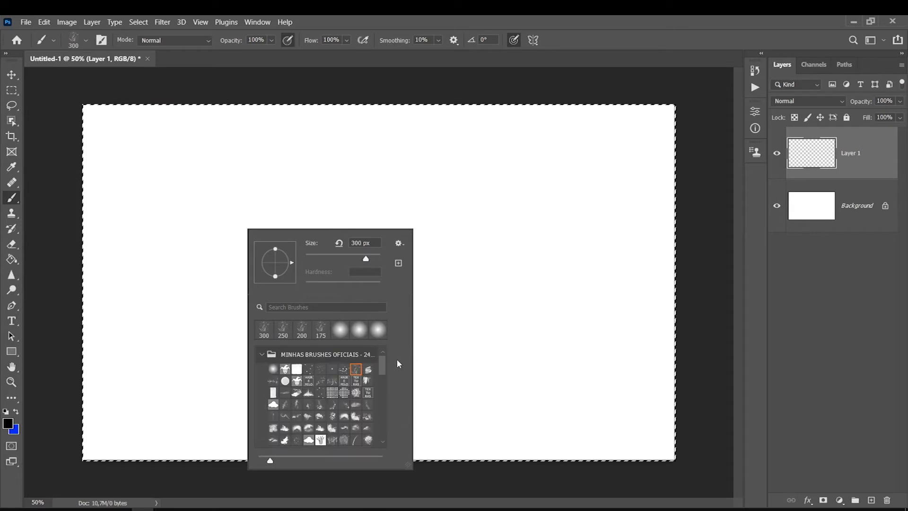
{"action": "left_click", "coordinate": [399, 244]}
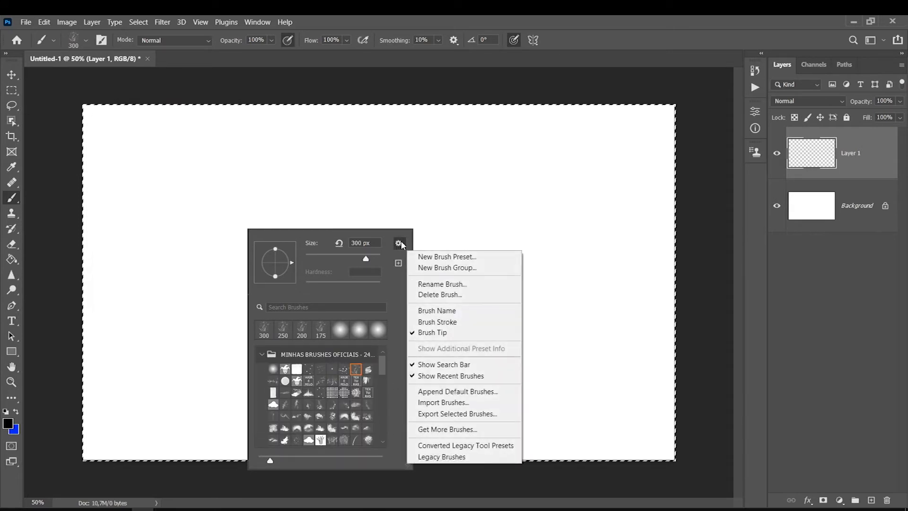
{"action": "left_click", "coordinate": [223, 33]}
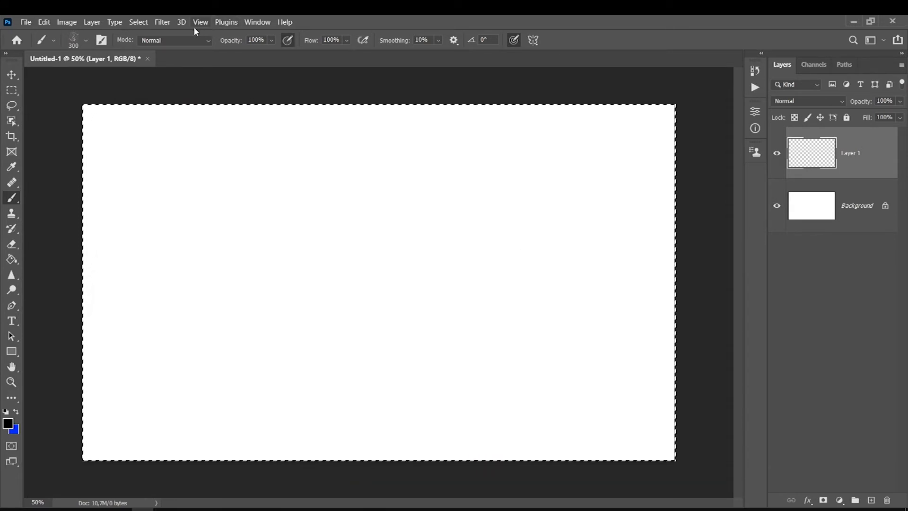
Display the Brush Settings and Brushes panels, and select the Sampled Brush 2 preset
{"action": "left_click", "coordinate": [262, 23]}
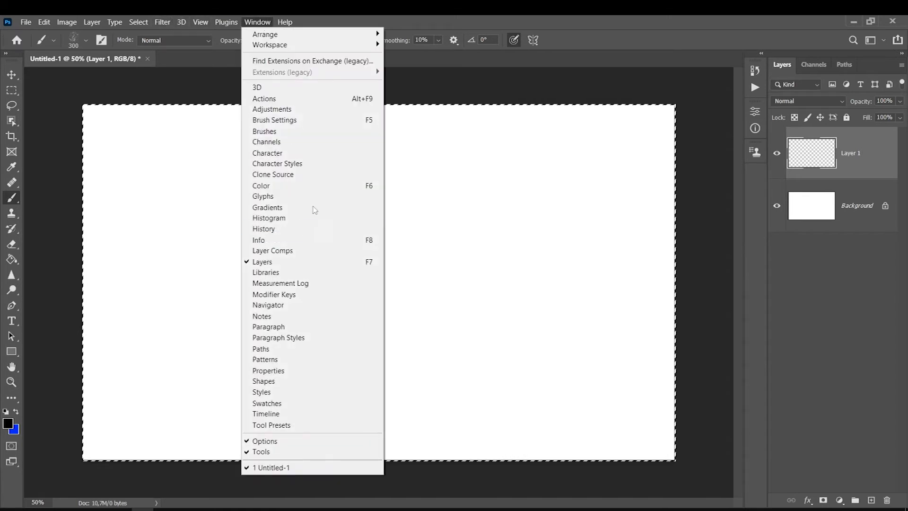
{"action": "left_click", "coordinate": [296, 120]}
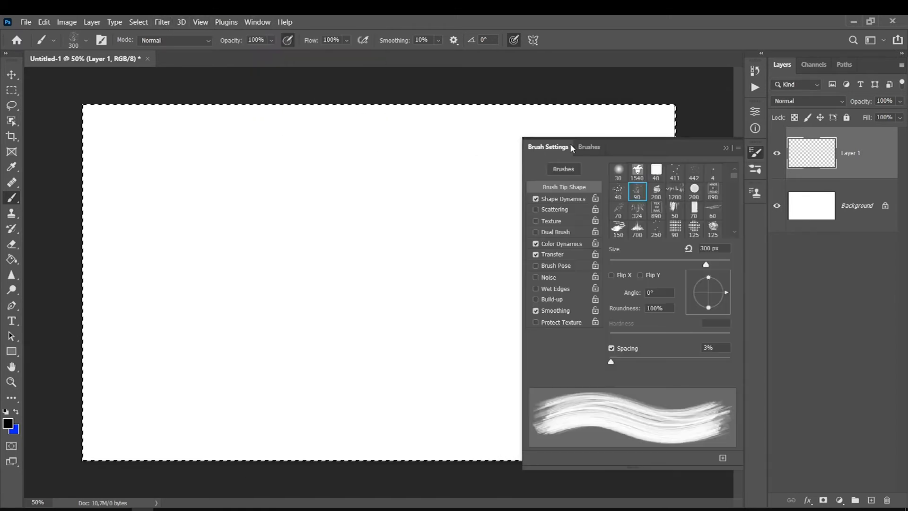
{"action": "left_click", "coordinate": [739, 150]}
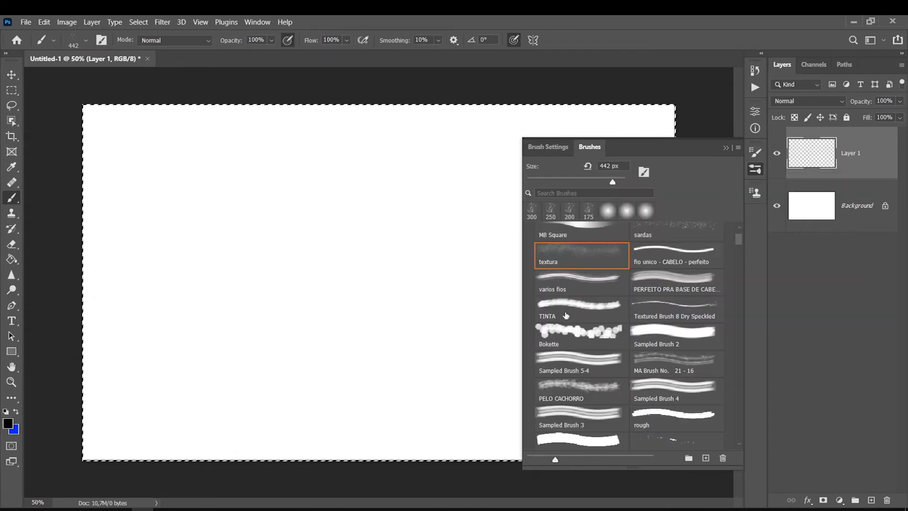
{"action": "left_click", "coordinate": [653, 345]}
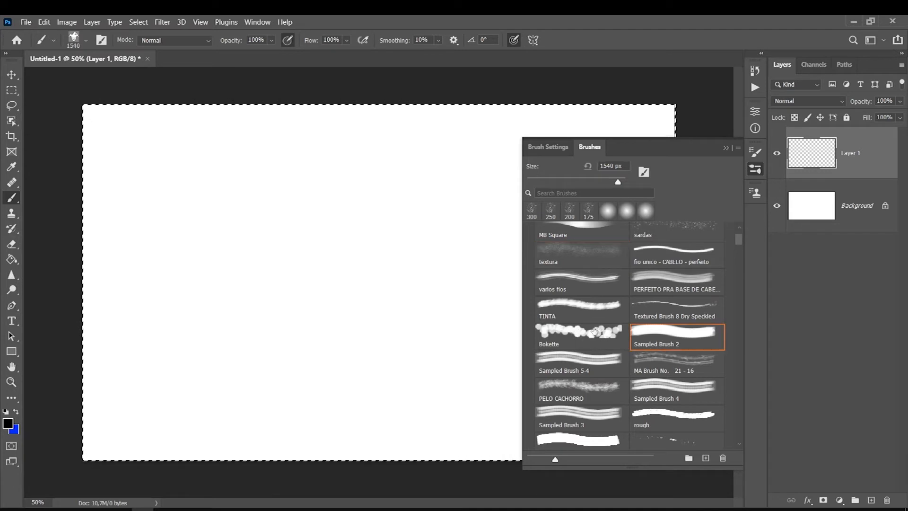
{"action": "mouse_move", "coordinate": [556, 462]}
{"action": "left_mouse_down"}
{"action": "mouse_move", "coordinate": [584, 462]}
{"action": "mouse_move", "coordinate": [554, 459]}
{"action": "left_mouse_up"}
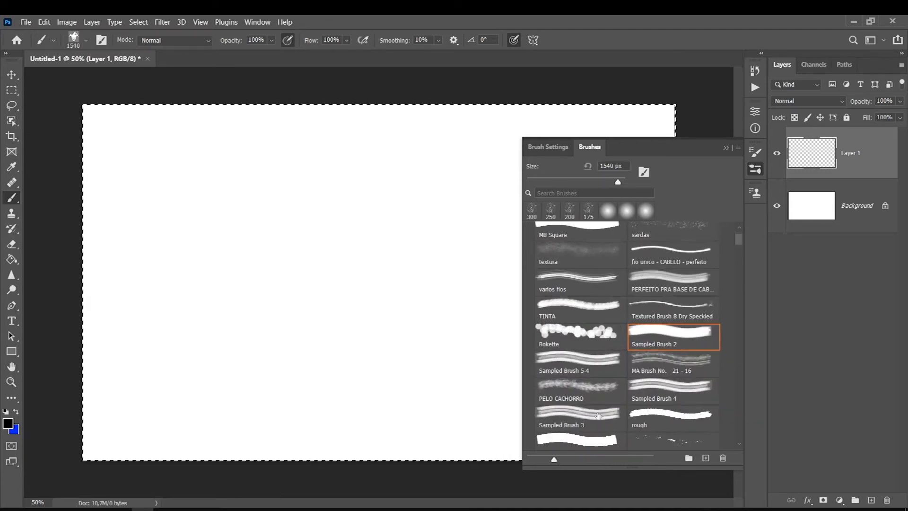
Review the preset management options of the Brushes panel, then collapse the panel
{"action": "left_click", "coordinate": [739, 147]}
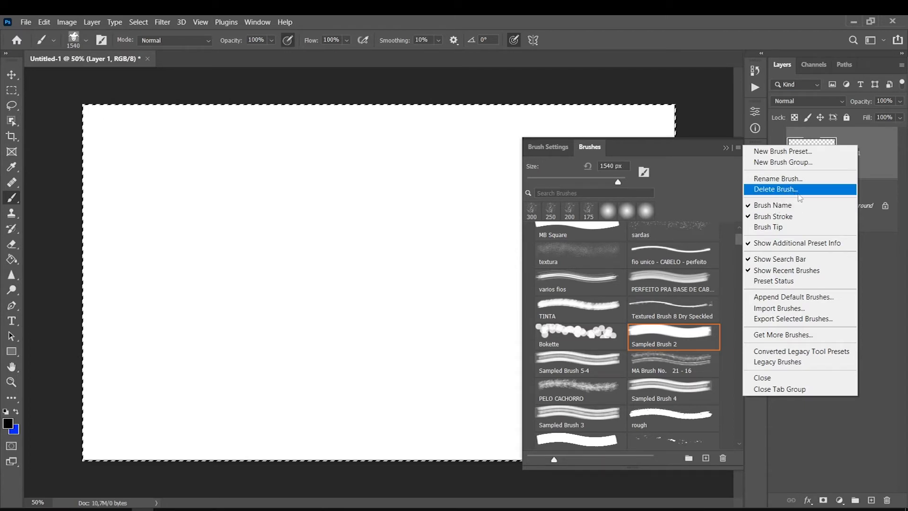
{"action": "left_click", "coordinate": [873, 163]}
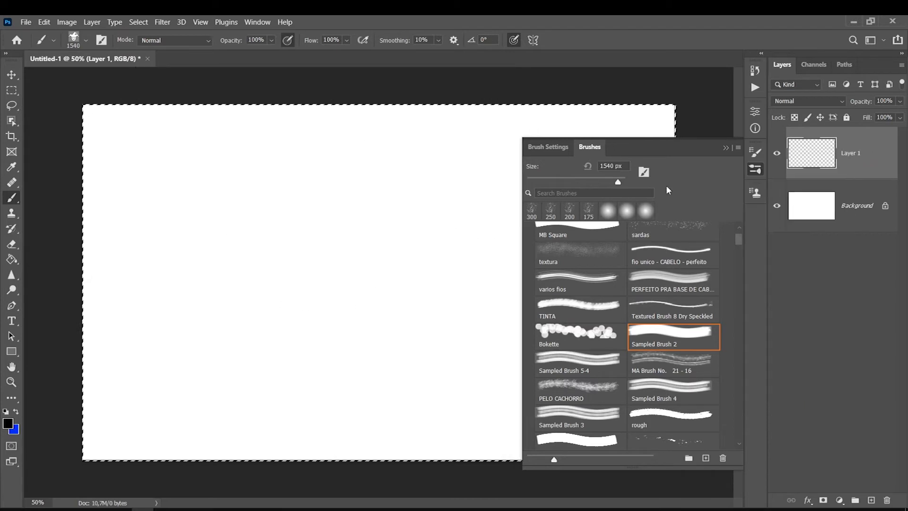
{"action": "left_click", "coordinate": [727, 148]}
Choose the 200 px scattered round brush and paint overlapping dots over the left part of Layer 1
{"action": "right_click", "coordinate": [327, 249]}
{"action": "left_click", "coordinate": [368, 402]}
{"action": "mouse_move", "coordinate": [184, 218]}
{"action": "left_mouse_down"}
{"action": "mouse_move", "coordinate": [226, 309]}
{"action": "mouse_move", "coordinate": [223, 373]}
{"action": "mouse_move", "coordinate": [204, 365]}
{"action": "left_mouse_up"}
{"action": "mouse_move", "coordinate": [283, 342]}
{"action": "left_mouse_down"}
{"action": "mouse_move", "coordinate": [205, 235]}
{"action": "mouse_move", "coordinate": [224, 274]}
{"action": "left_mouse_up"}
Review the brush picker's options once more, from New Brush Preset down to Legacy Brushes
{"action": "right_click", "coordinate": [445, 315]}
{"action": "mouse_move", "coordinate": [580, 403]}
{"action": "left_mouse_down"}
{"action": "mouse_move", "coordinate": [582, 473]}
{"action": "mouse_move", "coordinate": [584, 383]}
{"action": "left_mouse_up"}
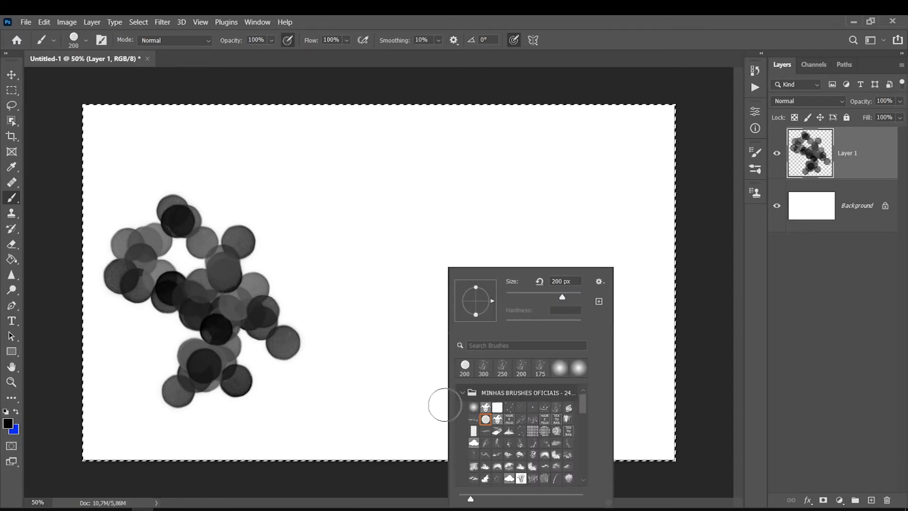
{"action": "left_click", "coordinate": [600, 282]}
{"action": "left_click", "coordinate": [601, 281]}
{"action": "left_click", "coordinate": [600, 282]}
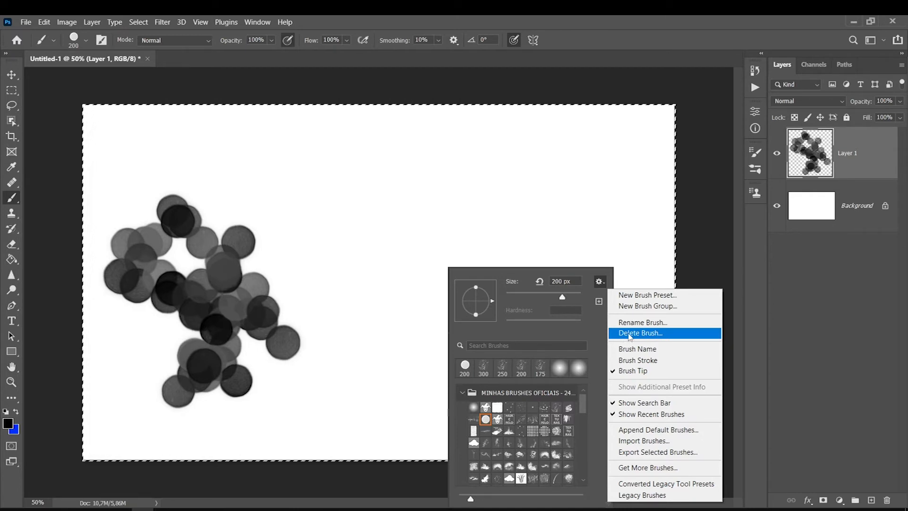
{"action": "left_click", "coordinate": [885, 162]}
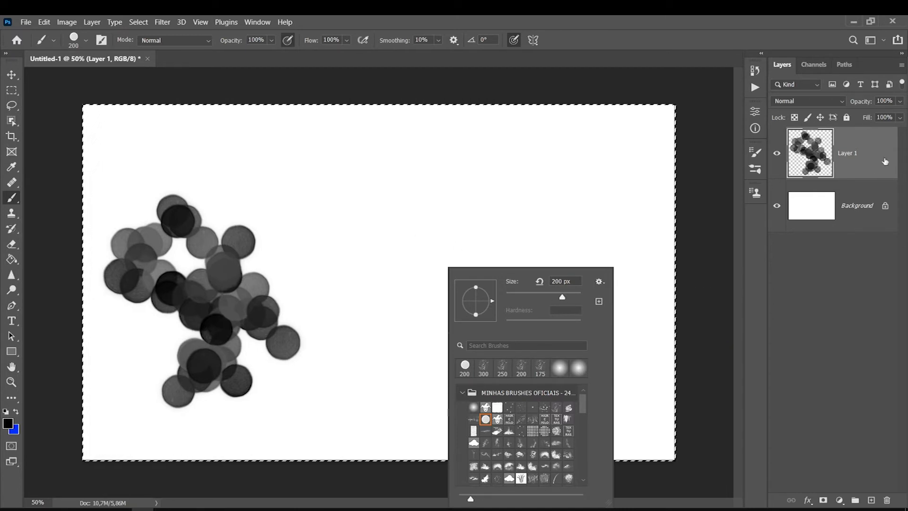
Look through the first rows of presets in the MINHAS BRUSHES OFICIAIS group
{"action": "right_click", "coordinate": [225, 158]}
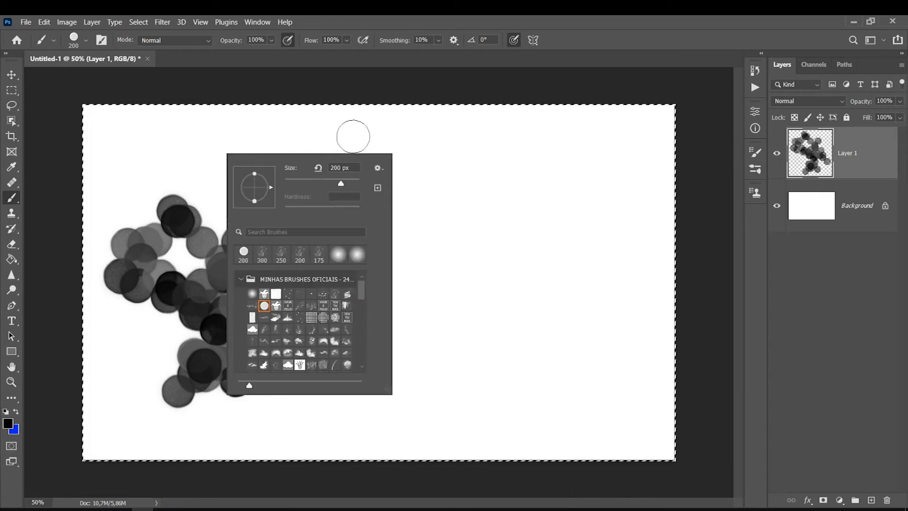
{"action": "right_click", "coordinate": [352, 138]}
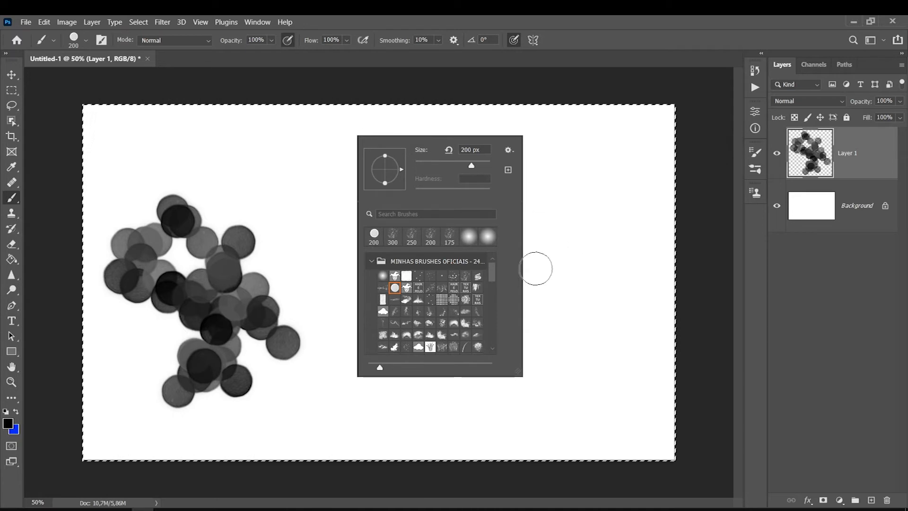
{"action": "scroll", "coordinate": [496, 278], "scroll_direction": "down", "scroll_amount": 1}
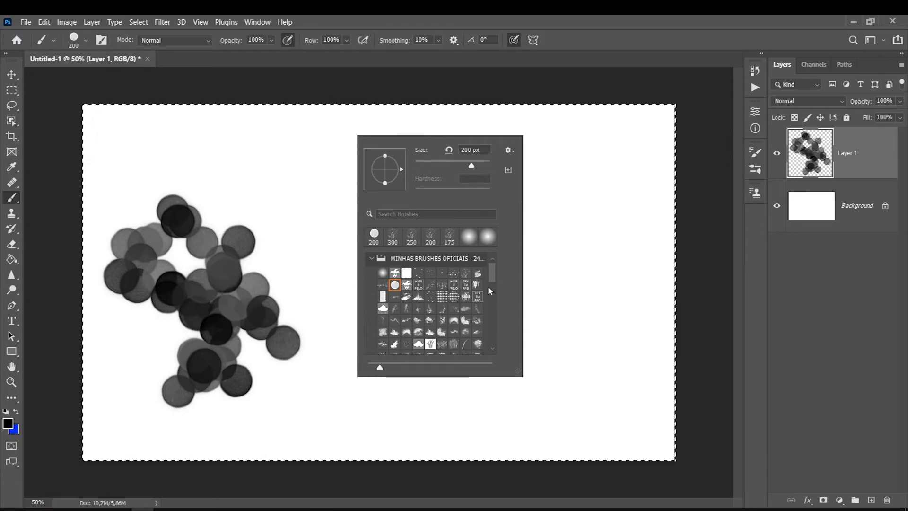
{"action": "scroll", "coordinate": [490, 290], "scroll_direction": "down", "scroll_amount": 1}
{"action": "scroll", "coordinate": [491, 289], "scroll_direction": "up", "scroll_amount": 2}
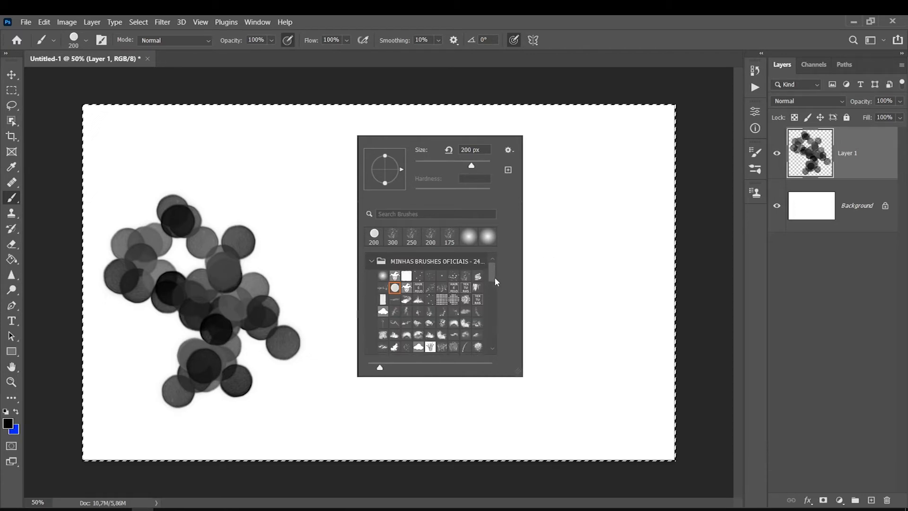
Step through several presets of the brush group, including the 1250 px, 1540 px, 40 px square and 4 px brushes
{"action": "left_click", "coordinate": [397, 312]}
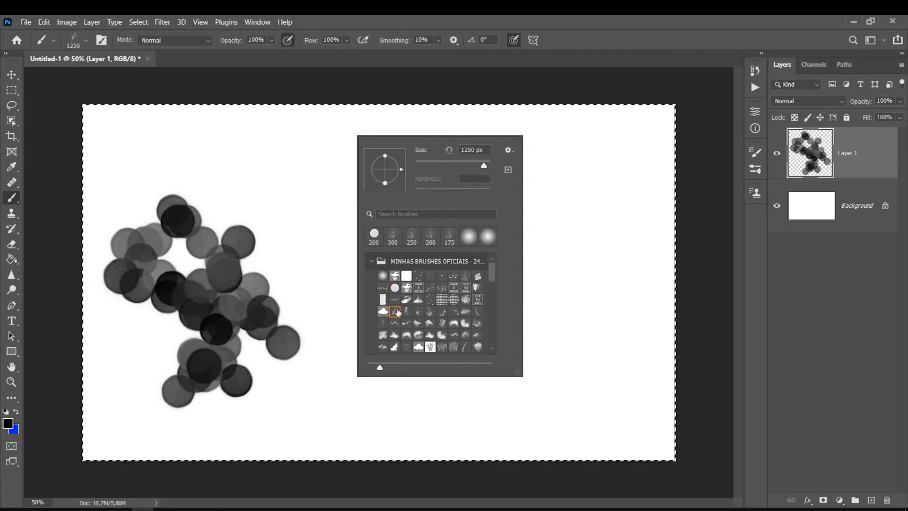
{"action": "left_click", "coordinate": [398, 278]}
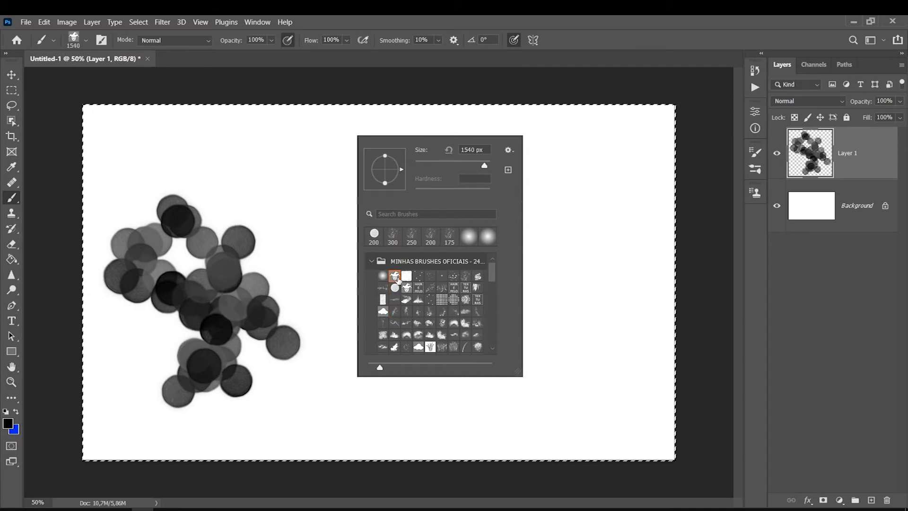
{"action": "left_click", "coordinate": [407, 276]}
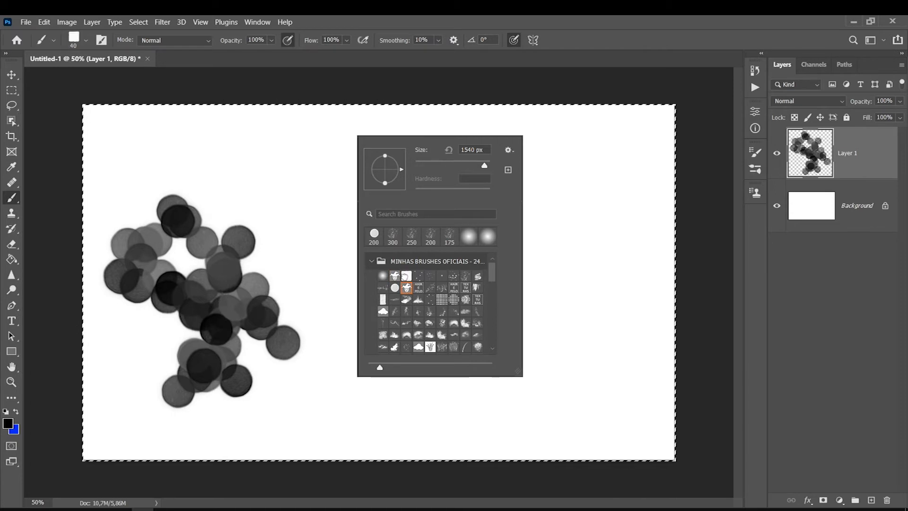
{"action": "key", "text": "period"}
{"action": "key", "text": "period"}
{"action": "key", "text": "period"}
{"action": "key", "text": "period"}
{"action": "key", "text": "period"}
{"action": "key", "text": "period"}
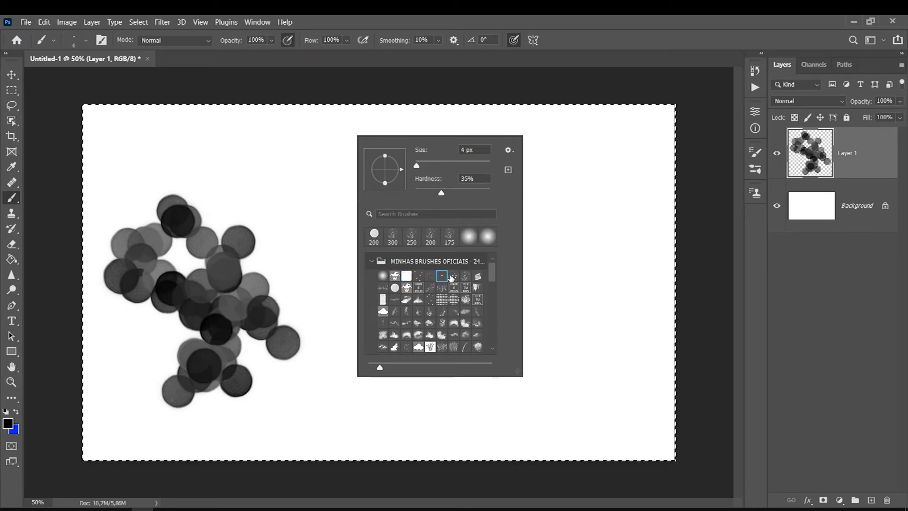
{"action": "key", "text": "period"}
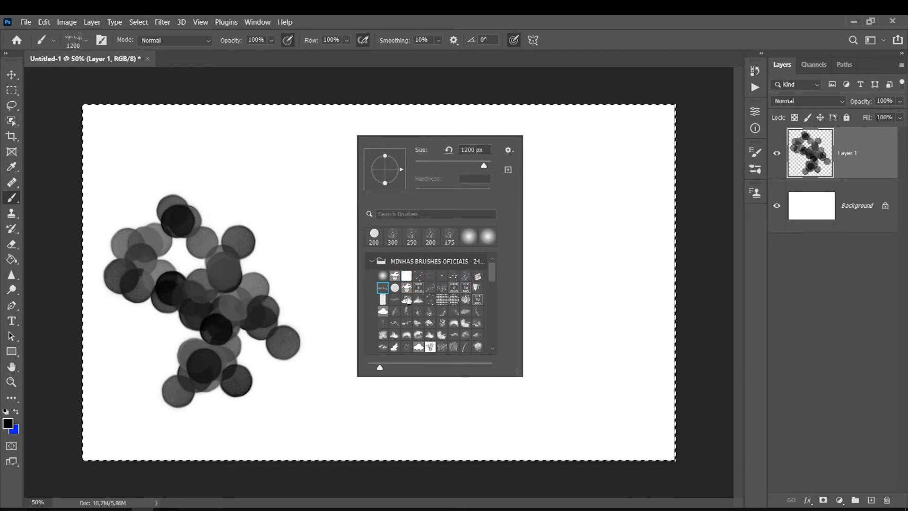
Compare the two neighbouring hair-like presets in the second row and select the 324 px one
{"action": "left_click", "coordinate": [430, 289]}
{"action": "left_click", "coordinate": [442, 289]}
{"action": "left_click", "coordinate": [431, 290]}
{"action": "left_click", "coordinate": [441, 289]}
Examine the remaining brush tips further down the MINHAS BRUSHES OFICIAIS group and return to its start
{"action": "scroll", "coordinate": [442, 294], "scroll_direction": "down", "scroll_amount": 1}
{"action": "mouse_move", "coordinate": [495, 280]}
{"action": "left_mouse_down"}
{"action": "mouse_move", "coordinate": [495, 336]}
{"action": "mouse_move", "coordinate": [489, 260]}
{"action": "mouse_move", "coordinate": [506, 352]}
{"action": "mouse_move", "coordinate": [491, 287]}
{"action": "left_mouse_up"}
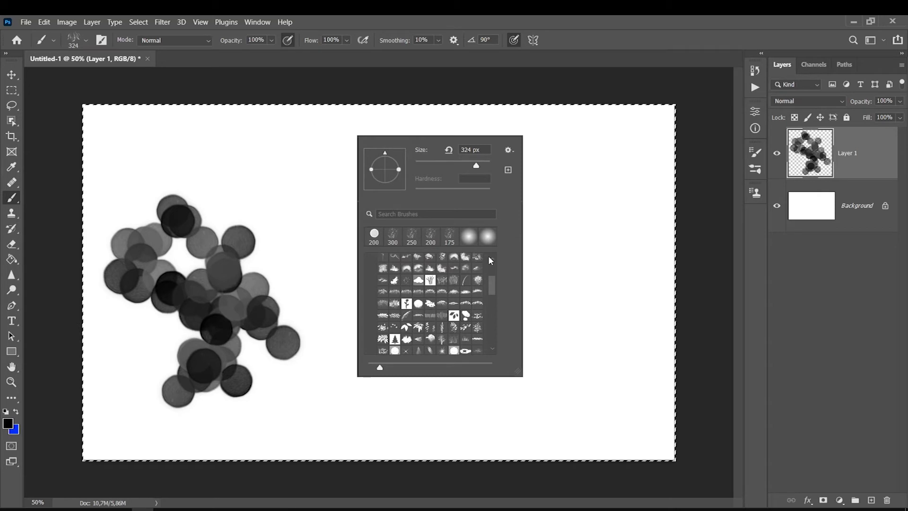
{"action": "left_click_drag", "start_coordinate": [492, 293], "coordinate": [495, 272]}
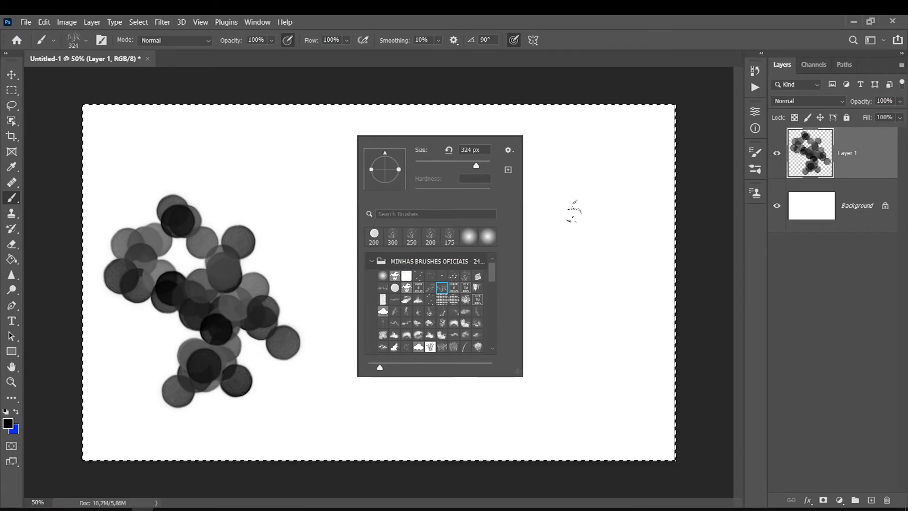
{"action": "left_click", "coordinate": [864, 150]}
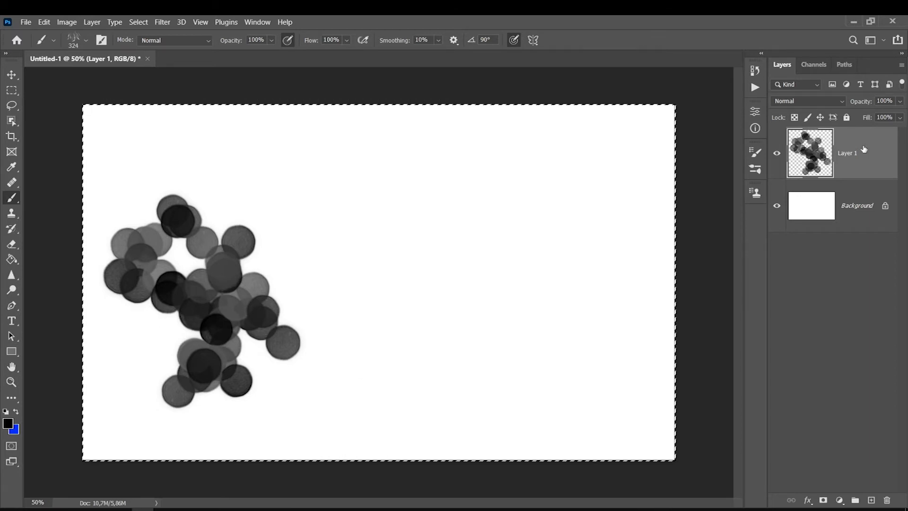
{"action": "right_click", "coordinate": [379, 230]}
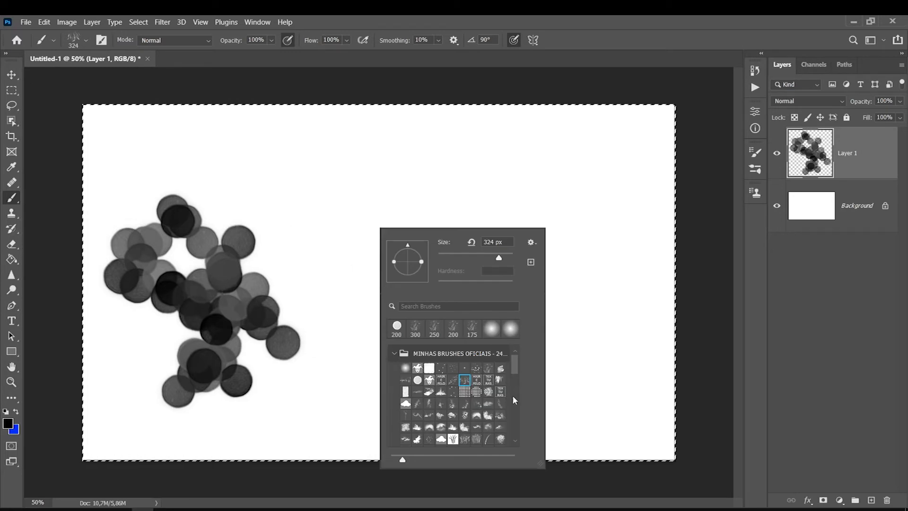
{"action": "mouse_move", "coordinate": [514, 358]}
{"action": "left_mouse_down"}
{"action": "mouse_move", "coordinate": [514, 369]}
{"action": "mouse_move", "coordinate": [515, 354]}
{"action": "left_mouse_up"}
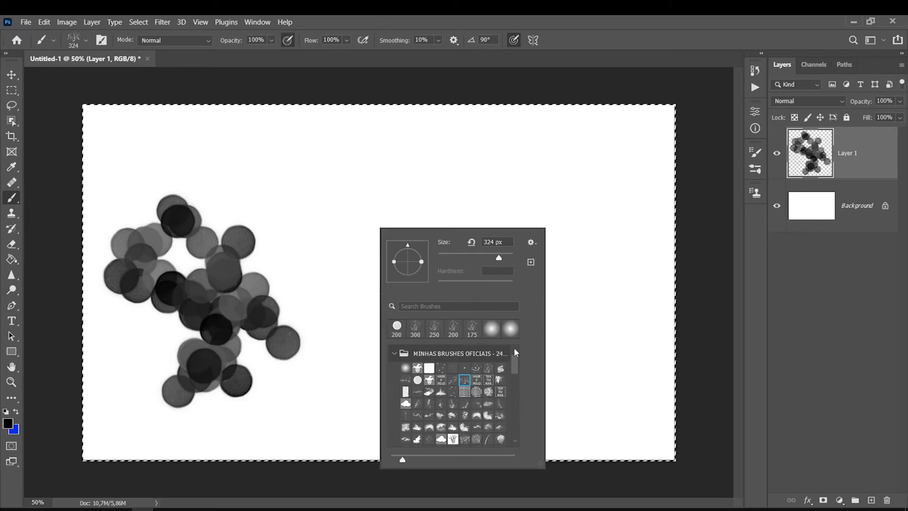
Clear all painted dots from Layer 1
{"action": "left_click", "coordinate": [794, 157]}
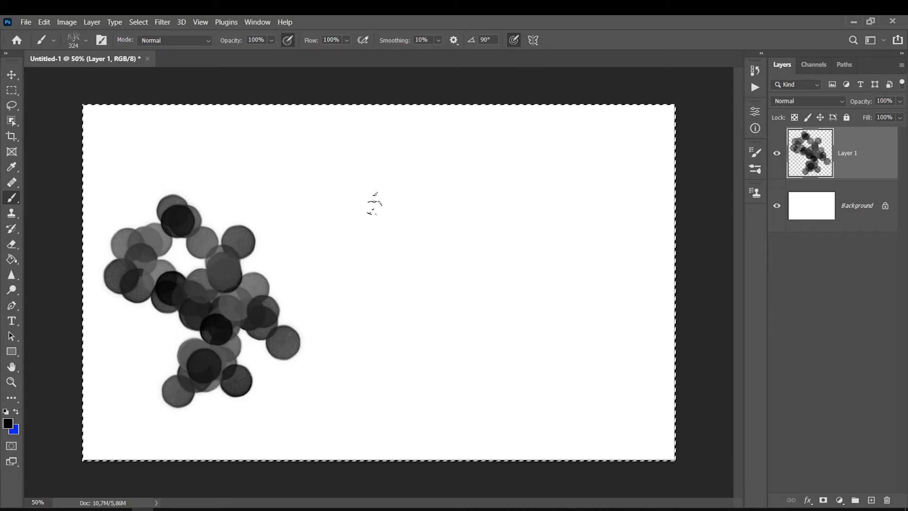
{"action": "key", "text": "Delete"}
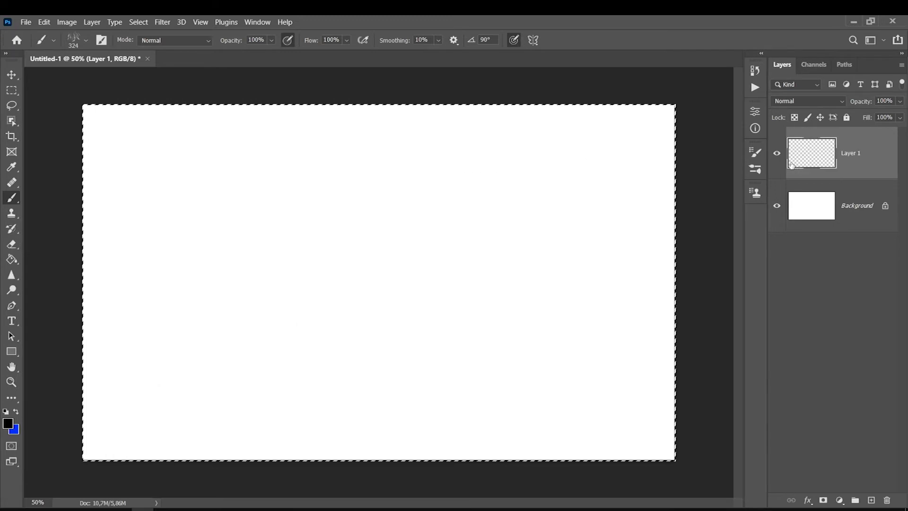
{"action": "right_click", "coordinate": [496, 243]}
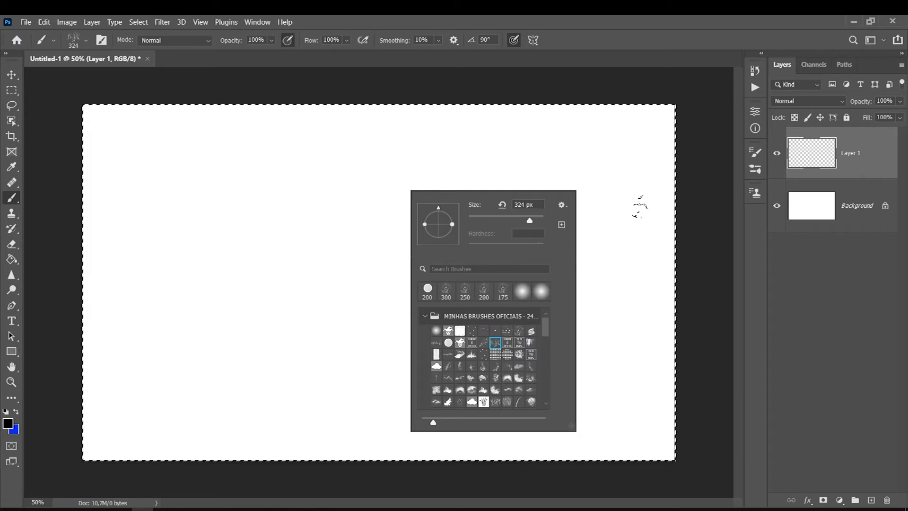
{"action": "left_click", "coordinate": [823, 149]}
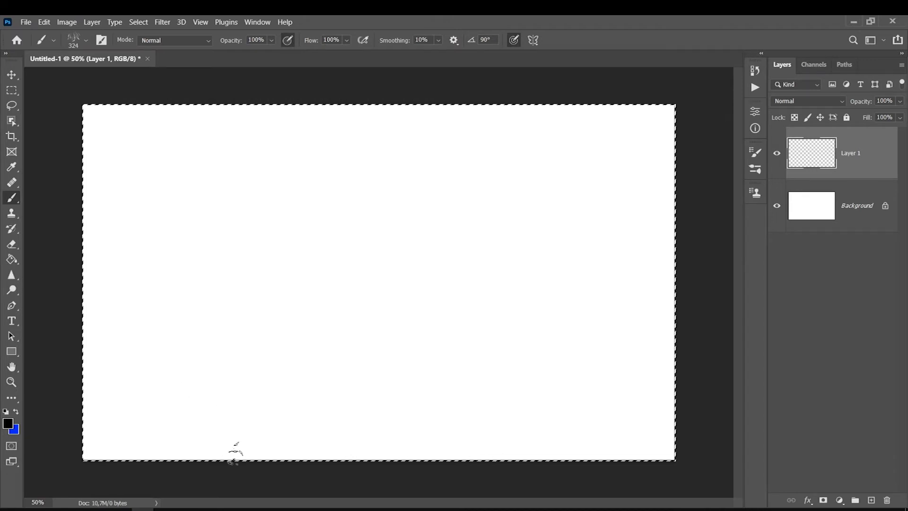
Flatten and rotate the 324 px soft round brush tip to -41° and paint two curved vertical strokes on Layer 1
{"action": "right_click", "coordinate": [377, 211]}
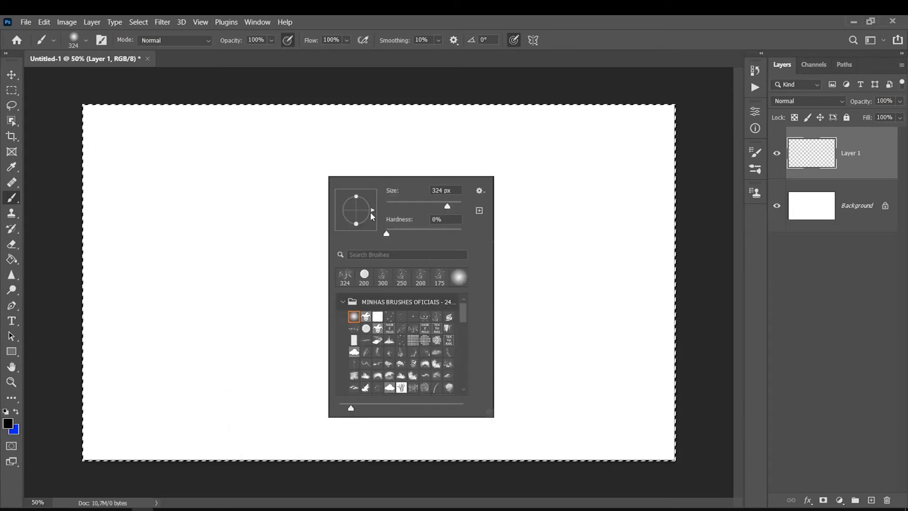
{"action": "mouse_move", "coordinate": [366, 225]}
{"action": "left_mouse_down"}
{"action": "mouse_move", "coordinate": [372, 208]}
{"action": "mouse_move", "coordinate": [362, 210]}
{"action": "left_mouse_up"}
{"action": "left_click", "coordinate": [236, 172]}
{"action": "left_click_drag", "start_coordinate": [232, 168], "coordinate": [236, 268]}
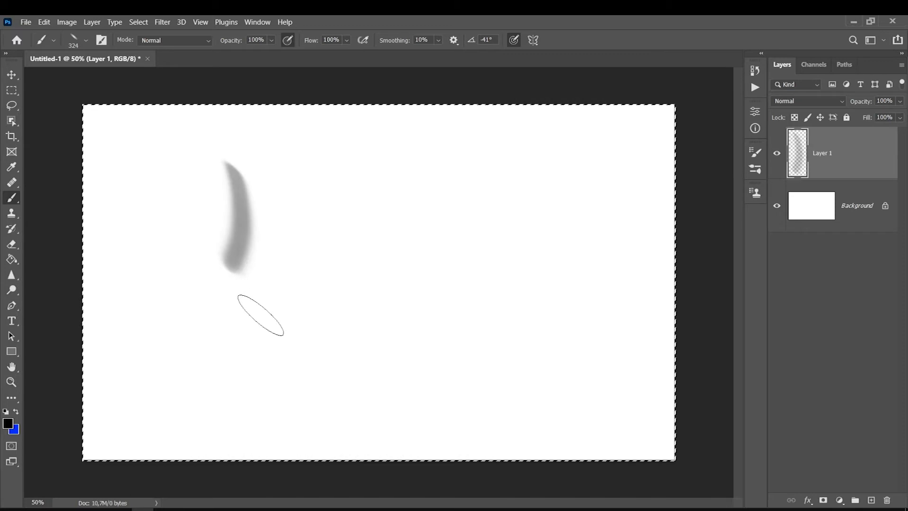
{"action": "left_click_drag", "start_coordinate": [261, 314], "coordinate": [272, 178]}
Rotate the flattened soft brush tip to an angle of -66°
{"action": "right_click", "coordinate": [322, 206]}
{"action": "left_click_drag", "start_coordinate": [363, 252], "coordinate": [356, 254]}
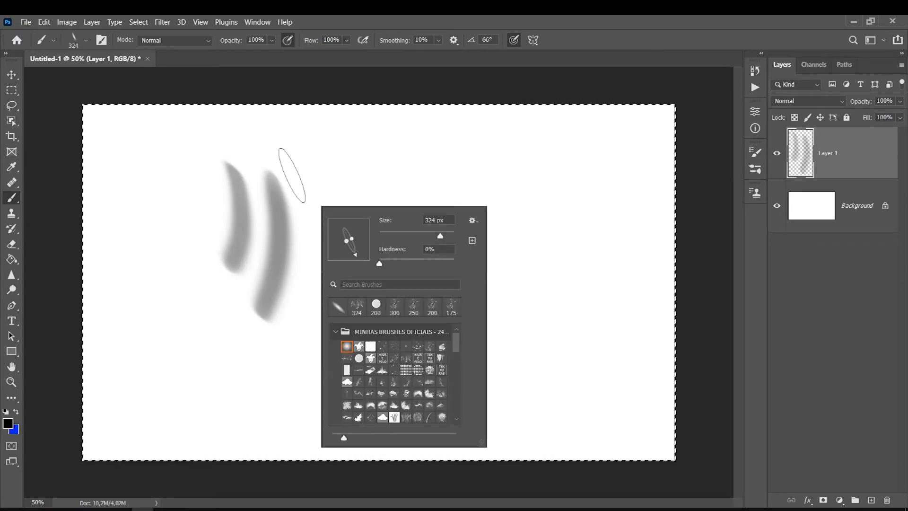
Paint two long, slim vertical strokes on Layer 1 with the flattened soft tip, beside the existing curved ones
{"action": "left_click_drag", "start_coordinate": [292, 171], "coordinate": [298, 298]}
{"action": "left_click_drag", "start_coordinate": [309, 332], "coordinate": [303, 154]}
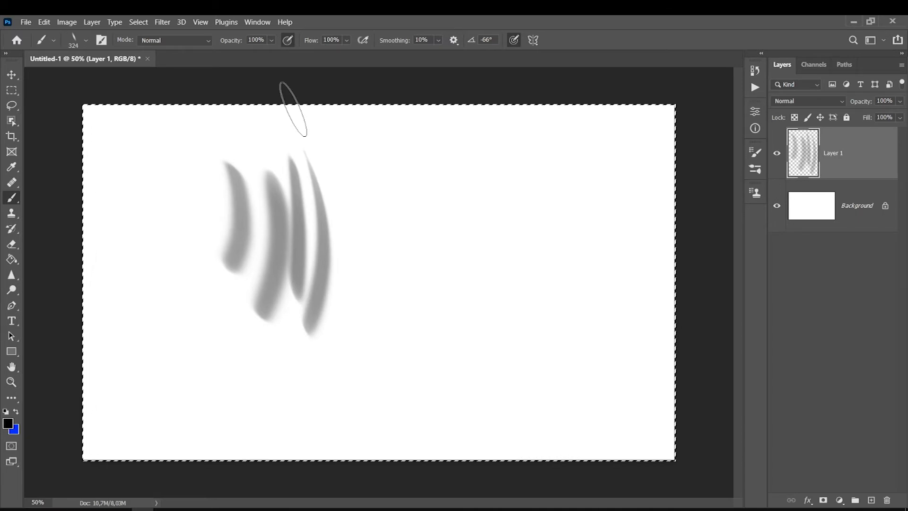
Enable Scattering for the flattened soft brush with Scatter at 328% and paint scattered marks on Layer 1
{"action": "right_click", "coordinate": [180, 264]}
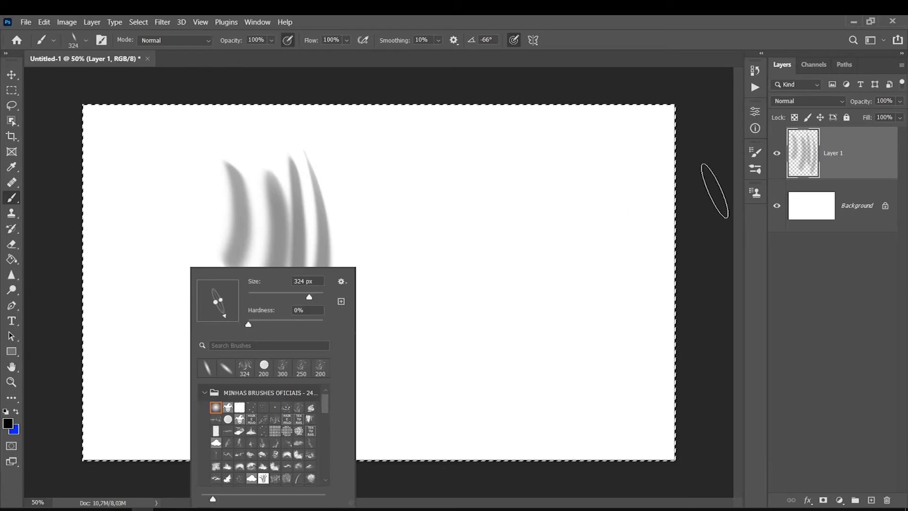
{"action": "left_click", "coordinate": [257, 22]}
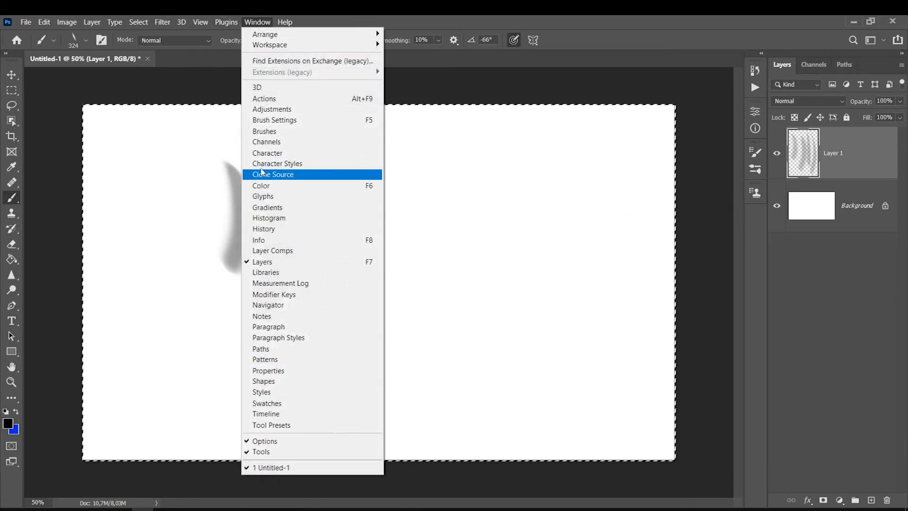
{"action": "left_click", "coordinate": [262, 121]}
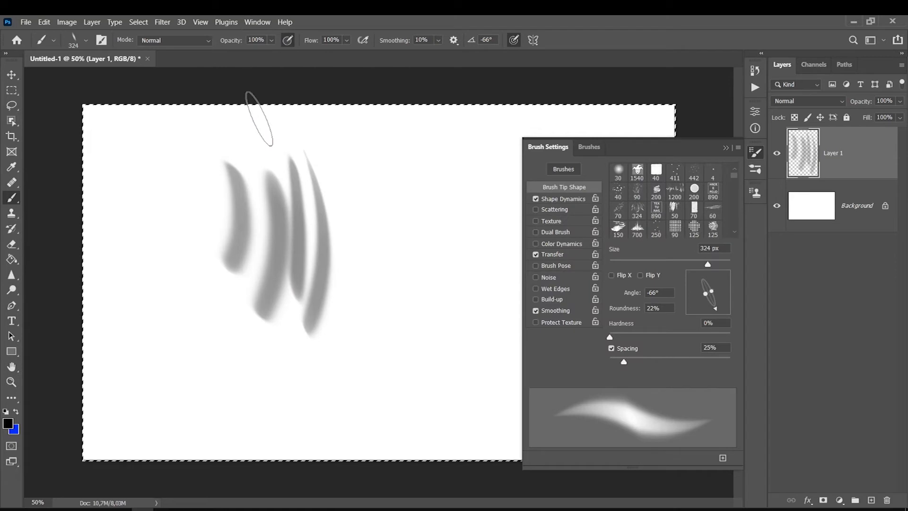
{"action": "left_click", "coordinate": [556, 210]}
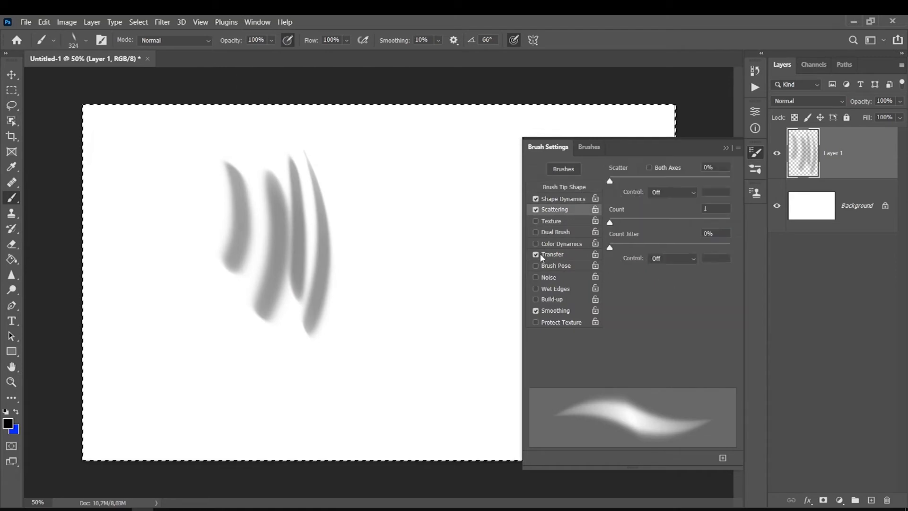
{"action": "left_click", "coordinate": [648, 178]}
{"action": "mouse_move", "coordinate": [437, 298]}
{"action": "left_mouse_down"}
{"action": "mouse_move", "coordinate": [158, 324]}
{"action": "mouse_move", "coordinate": [415, 292]}
{"action": "left_mouse_up"}
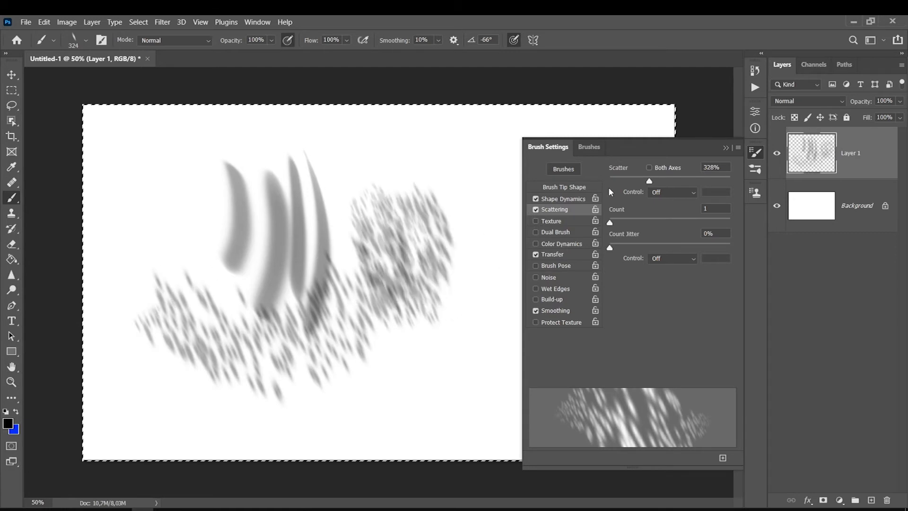
Set Scatter to 127%, Count to 10 and Count Jitter to 28%, painting test strokes on Layer 1 between the adjustments
{"action": "left_click_drag", "start_coordinate": [650, 181], "coordinate": [624, 181]}
{"action": "mouse_move", "coordinate": [473, 166]}
{"action": "left_mouse_down"}
{"action": "mouse_move", "coordinate": [480, 331]}
{"action": "mouse_move", "coordinate": [397, 218]}
{"action": "left_mouse_up"}
{"action": "left_click_drag", "start_coordinate": [610, 223], "coordinate": [649, 223]}
{"action": "left_click_drag", "start_coordinate": [430, 375], "coordinate": [194, 378]}
{"action": "left_click", "coordinate": [643, 247]}
{"action": "mouse_move", "coordinate": [503, 371]}
{"action": "left_mouse_down"}
{"action": "mouse_move", "coordinate": [308, 289]}
{"action": "mouse_move", "coordinate": [337, 263]}
{"action": "mouse_move", "coordinate": [194, 176]}
{"action": "left_mouse_up"}
{"action": "left_click_drag", "start_coordinate": [650, 223], "coordinate": [682, 223]}
{"action": "left_click_drag", "start_coordinate": [418, 256], "coordinate": [231, 211]}
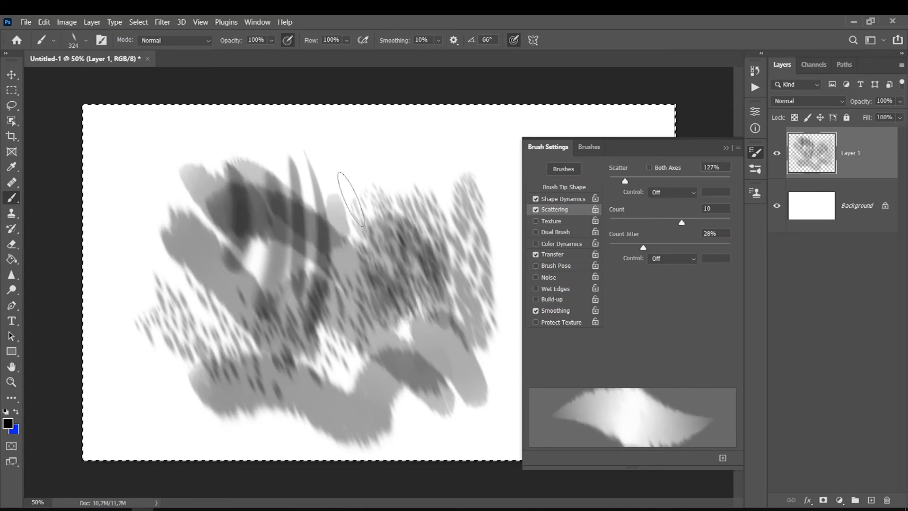
Reset Count to 1, Count Jitter to 0% and Scatter to its minimum, and paint a looping test stroke on Layer 1
{"action": "mouse_move", "coordinate": [682, 222]}
{"action": "left_mouse_down"}
{"action": "mouse_move", "coordinate": [604, 235]}
{"action": "mouse_move", "coordinate": [606, 248]}
{"action": "left_mouse_up"}
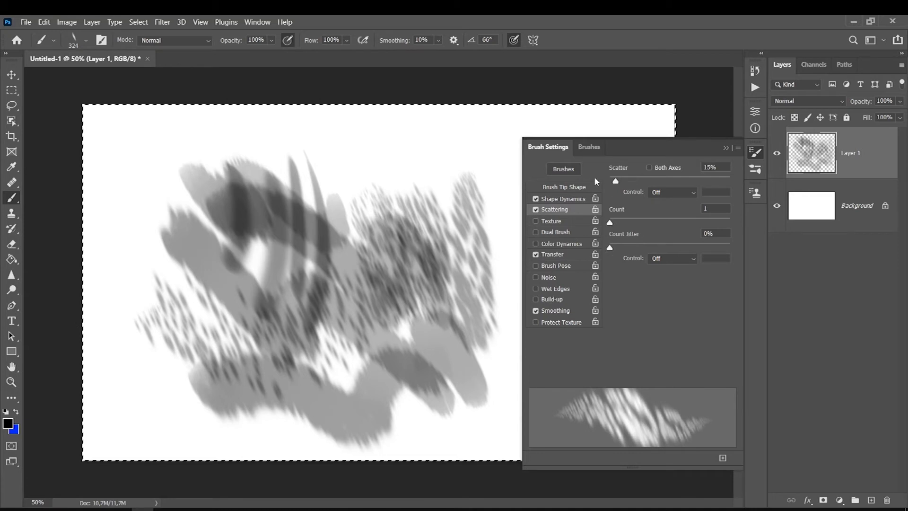
{"action": "left_click", "coordinate": [610, 180]}
{"action": "left_click", "coordinate": [739, 147]}
{"action": "left_click", "coordinate": [586, 148]}
{"action": "left_click_drag", "start_coordinate": [299, 158], "coordinate": [152, 230]}
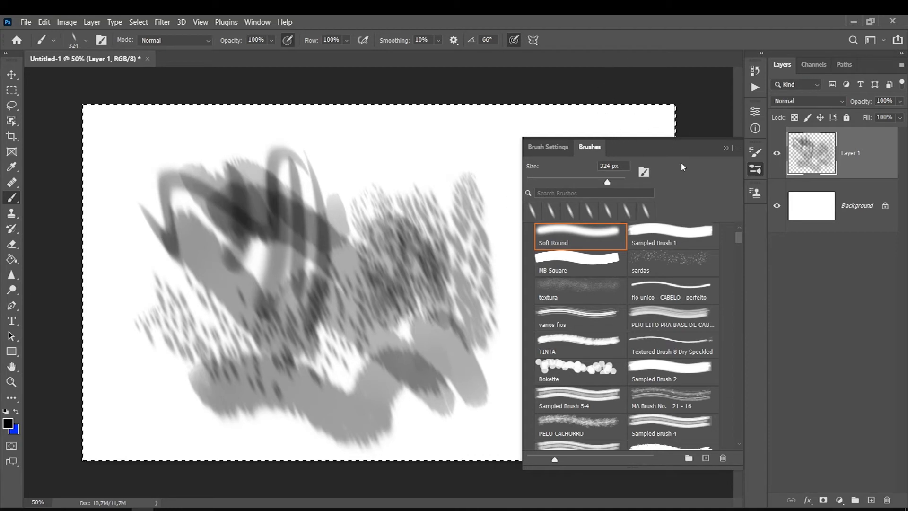
Examine the brush preset commands and the New Brush dialog's options, leaving without saving a preset
{"action": "left_click", "coordinate": [739, 148]}
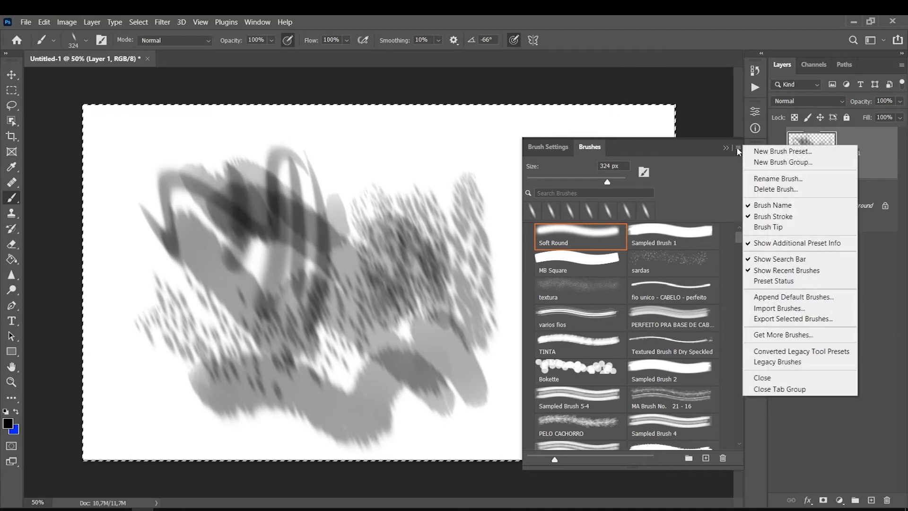
{"action": "left_click", "coordinate": [707, 461]}
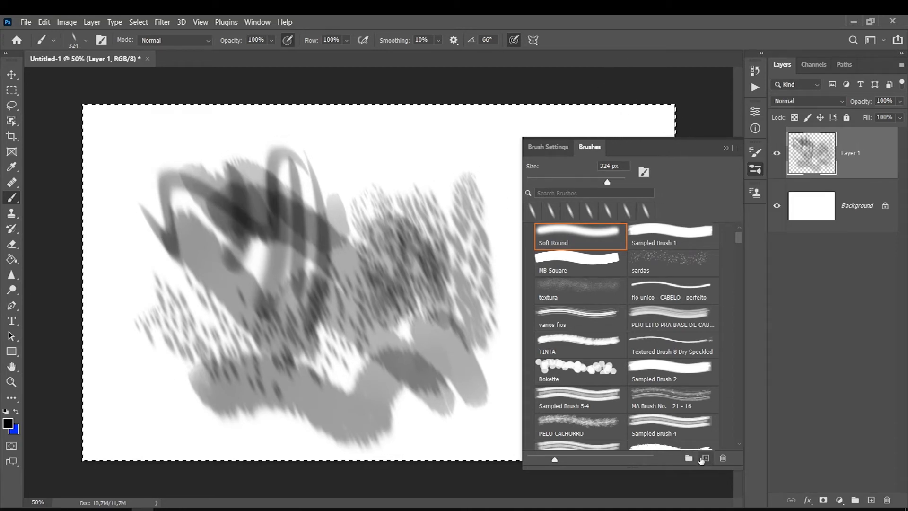
{"action": "left_click", "coordinate": [707, 460]}
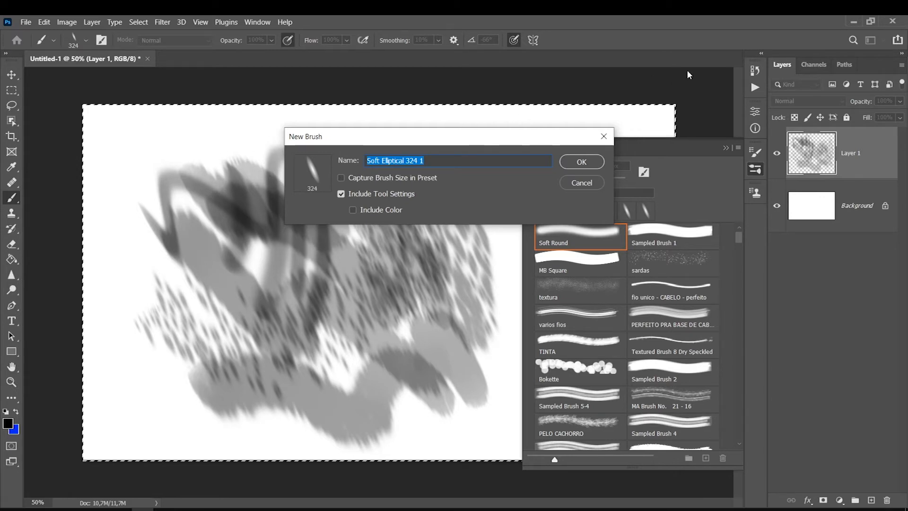
{"action": "left_click", "coordinate": [582, 183]}
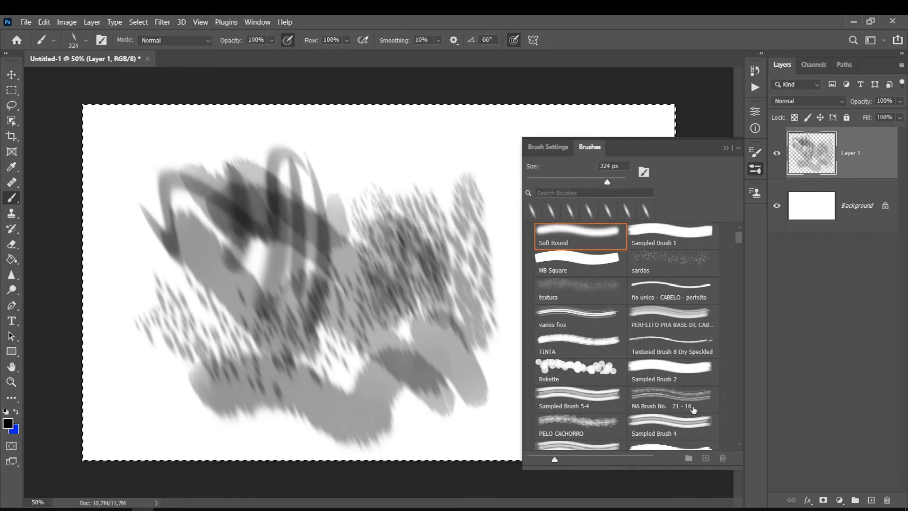
{"action": "left_click", "coordinate": [706, 458]}
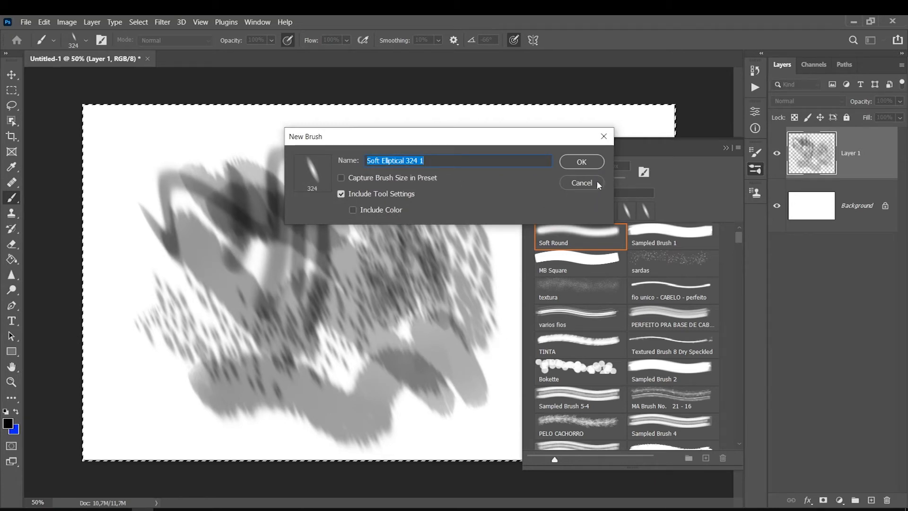
{"action": "left_click", "coordinate": [588, 189]}
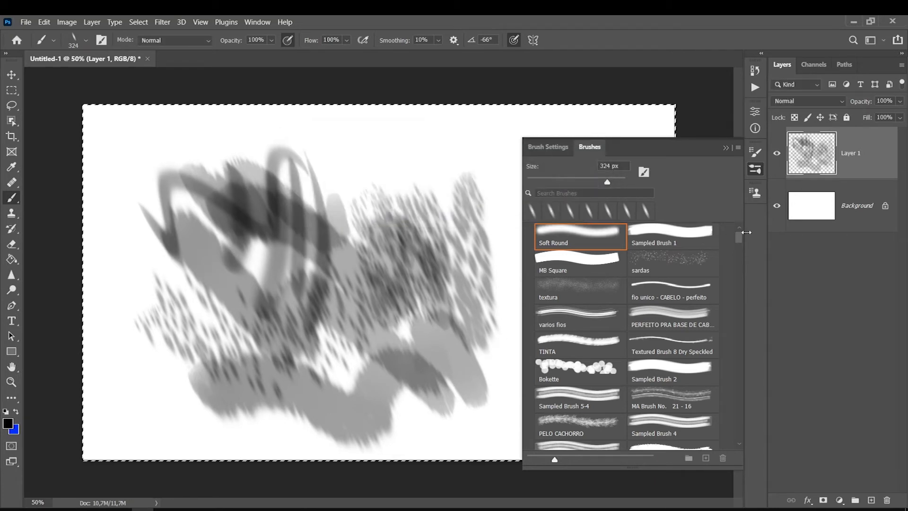
Choose the "teste 1" brush preset at the end of the brush list and paint dense textured strokes on Layer 1
{"action": "left_click_drag", "start_coordinate": [742, 248], "coordinate": [736, 436]}
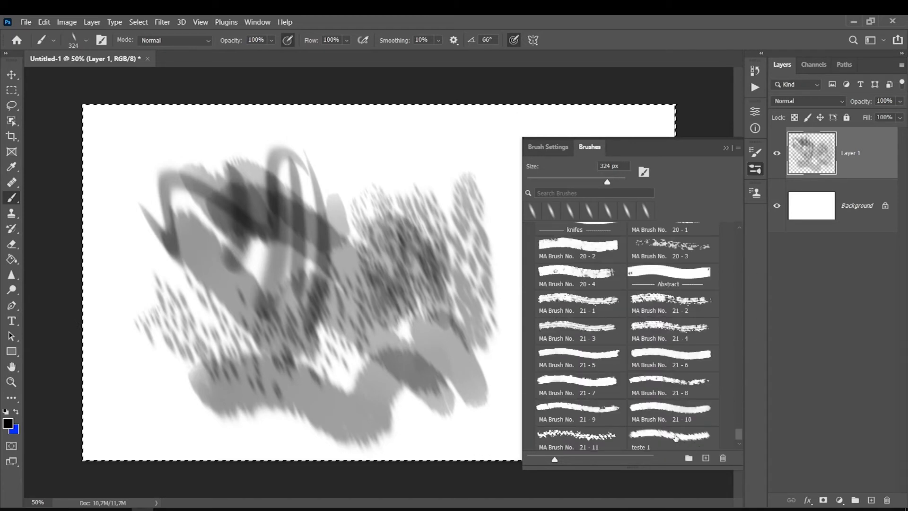
{"action": "left_click", "coordinate": [671, 436]}
{"action": "mouse_move", "coordinate": [374, 251]}
{"action": "left_mouse_down"}
{"action": "mouse_move", "coordinate": [324, 321]}
{"action": "mouse_move", "coordinate": [193, 284]}
{"action": "mouse_move", "coordinate": [173, 325]}
{"action": "mouse_move", "coordinate": [175, 360]}
{"action": "left_mouse_up"}
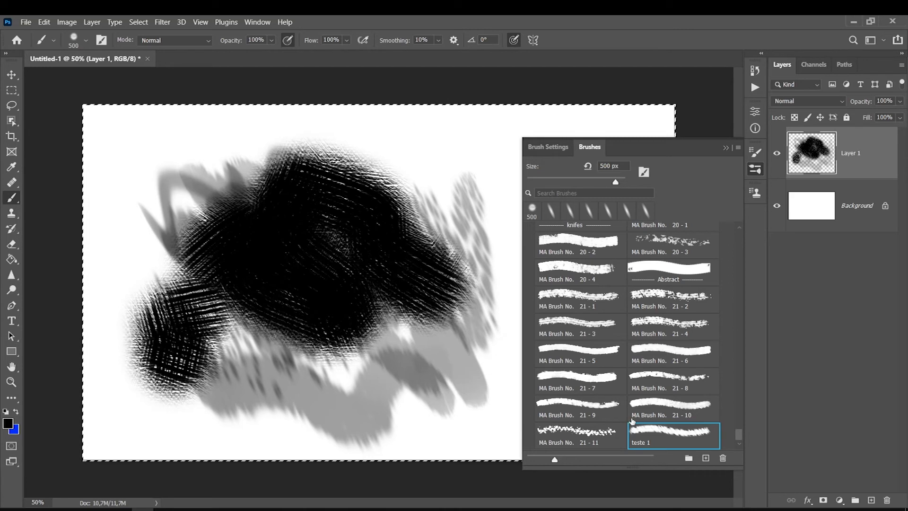
{"action": "left_click", "coordinate": [726, 148]}
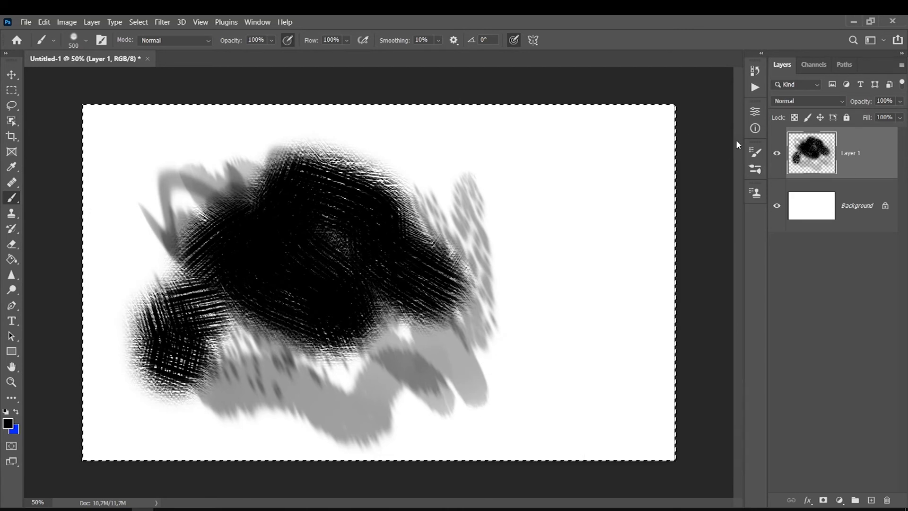
Delete Layer 1 and remove the selection around the canvas
{"action": "key", "text": "Delete"}
{"action": "left_click_drag", "start_coordinate": [812, 153], "coordinate": [888, 500]}
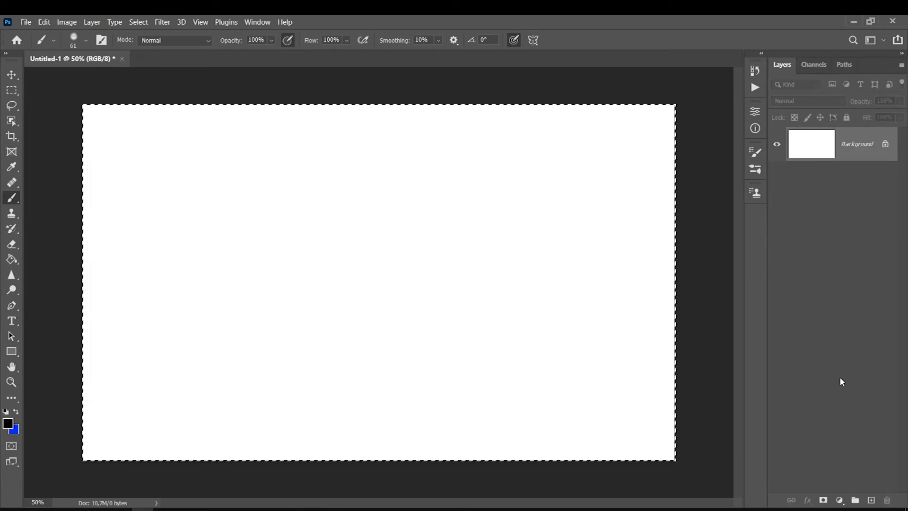
{"action": "key", "text": "ctrl+d"}
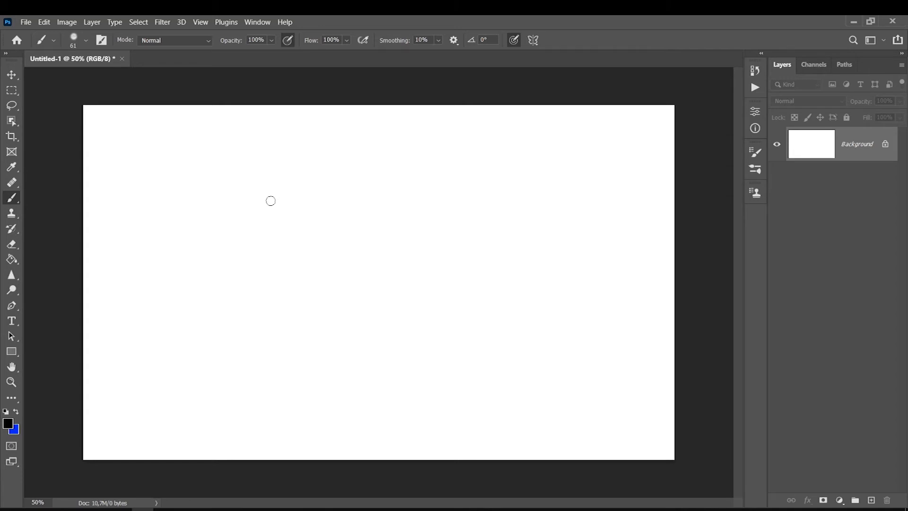
Enlarge the textured brush in stages to 150 px, painting groups of tapered vertical strokes directly on the Background at increasing sizes
{"action": "key", "text": "bracketright"}
{"action": "left_click_drag", "start_coordinate": [202, 217], "coordinate": [251, 315]}
{"action": "key", "text": "bracketright"}
{"action": "key", "text": "bracketright"}
{"action": "key", "text": "bracketright"}
{"action": "key", "text": "bracketright"}
{"action": "left_click_drag", "start_coordinate": [276, 205], "coordinate": [283, 366]}
{"action": "mouse_move", "coordinate": [283, 366]}
{"action": "left_mouse_down"}
{"action": "mouse_move", "coordinate": [262, 188]}
{"action": "mouse_move", "coordinate": [343, 316]}
{"action": "mouse_move", "coordinate": [348, 376]}
{"action": "left_mouse_up"}
{"action": "key", "text": "bracketright"}
{"action": "key", "text": "bracketright"}
{"action": "mouse_move", "coordinate": [311, 177]}
{"action": "left_mouse_down"}
{"action": "mouse_move", "coordinate": [345, 404]}
{"action": "mouse_move", "coordinate": [314, 170]}
{"action": "left_mouse_up"}
{"action": "left_click_drag", "start_coordinate": [357, 384], "coordinate": [353, 190]}
{"action": "left_click_drag", "start_coordinate": [369, 294], "coordinate": [312, 155]}
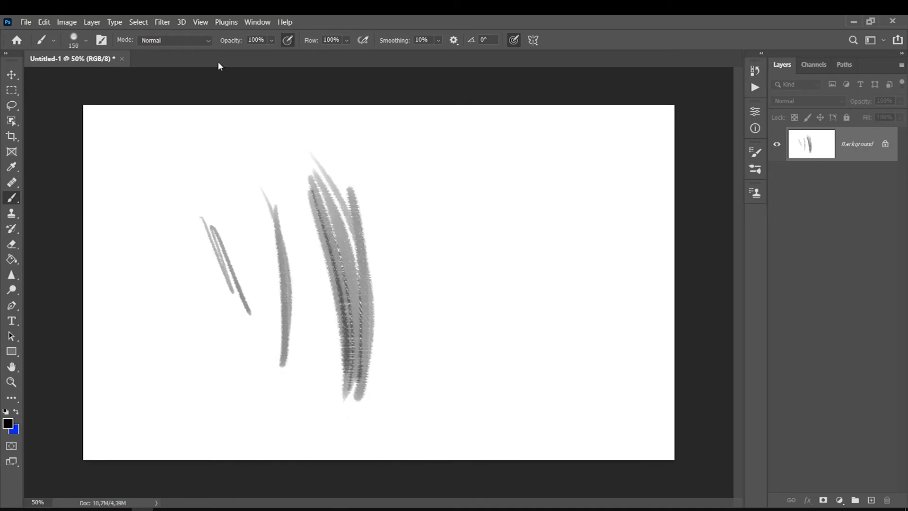
Run the Eraser at 35% opacity over the strokes on the Background, first at 600 px and again at 150 px
{"action": "left_click", "coordinate": [12, 244]}
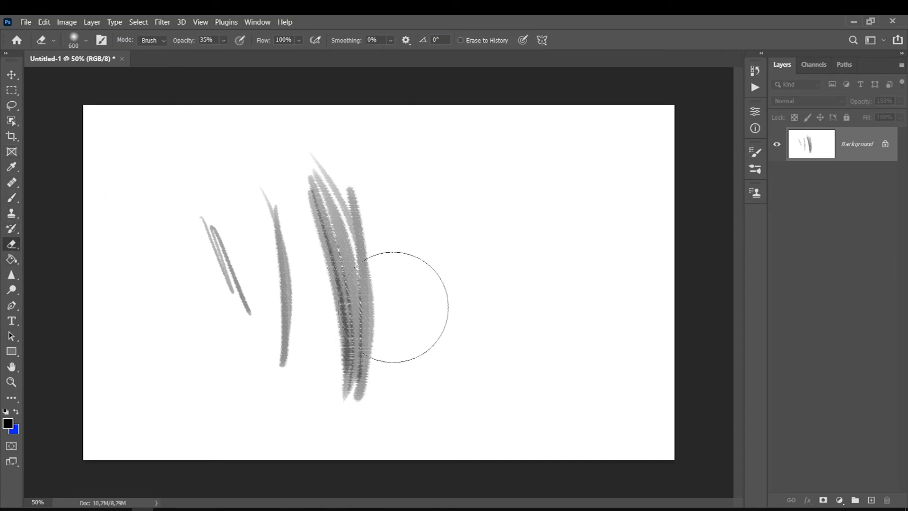
{"action": "left_click_drag", "start_coordinate": [405, 317], "coordinate": [314, 395]}
{"action": "key", "text": "bracketleft"}
{"action": "key", "text": "bracketleft"}
{"action": "key", "text": "bracketleft"}
{"action": "key", "text": "bracketleft"}
{"action": "key", "text": "bracketleft"}
{"action": "key", "text": "bracketleft"}
{"action": "left_click_drag", "start_coordinate": [385, 275], "coordinate": [297, 399]}
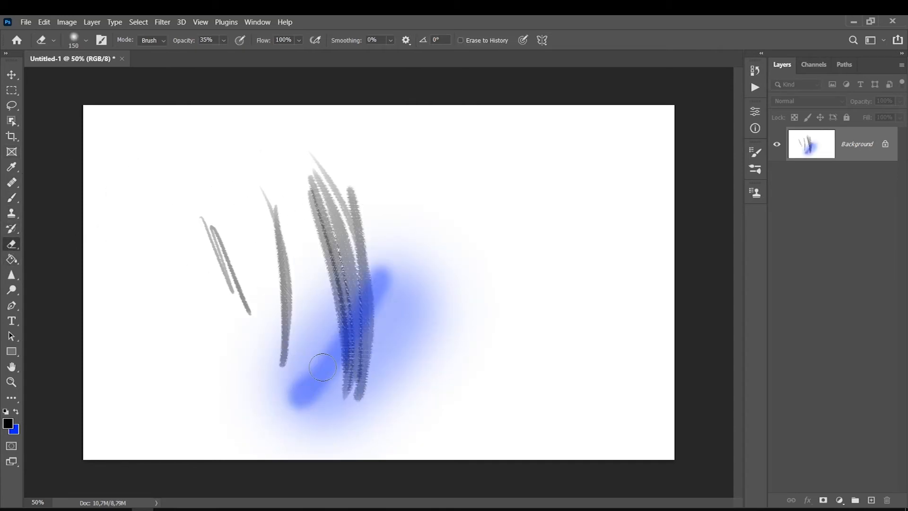
{"action": "mouse_move", "coordinate": [323, 368]}
{"action": "left_mouse_down"}
{"action": "mouse_move", "coordinate": [300, 392]}
{"action": "mouse_move", "coordinate": [331, 139]}
{"action": "left_mouse_up"}
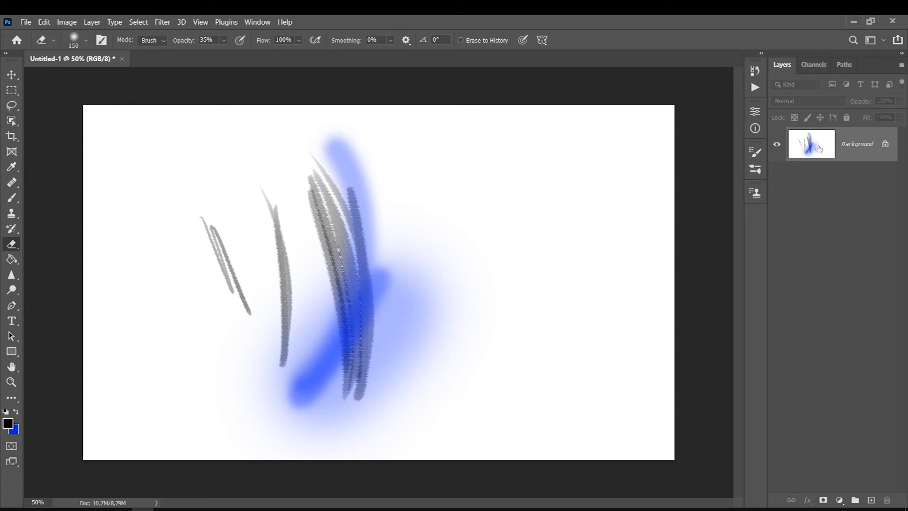
Set the background colour to red and run the 150 px Eraser diagonally across the Background's strokes several times
{"action": "left_click", "coordinate": [15, 433]}
{"action": "left_click_drag", "start_coordinate": [561, 211], "coordinate": [565, 141]}
{"action": "left_click", "coordinate": [661, 140]}
{"action": "mouse_move", "coordinate": [317, 200]}
{"action": "left_mouse_down"}
{"action": "mouse_move", "coordinate": [360, 397]}
{"action": "mouse_move", "coordinate": [237, 146]}
{"action": "left_mouse_up"}
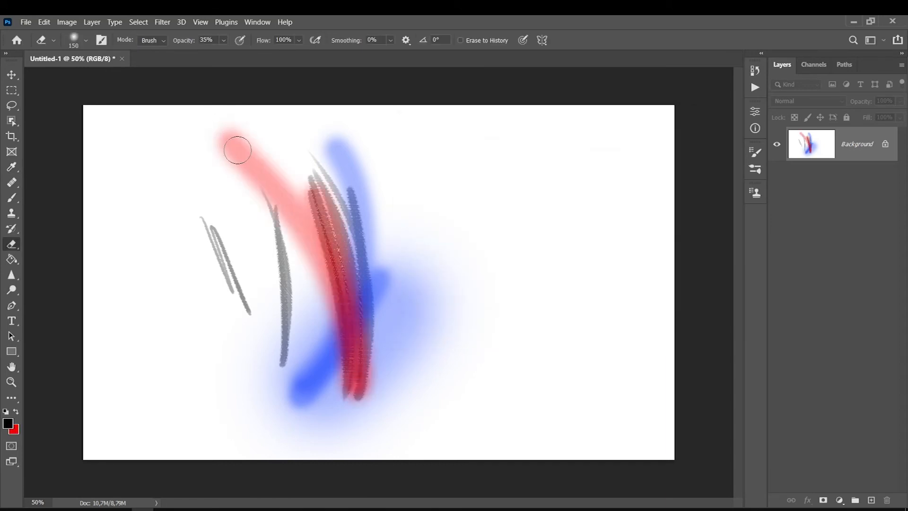
{"action": "left_click_drag", "start_coordinate": [260, 180], "coordinate": [361, 349]}
{"action": "left_click_drag", "start_coordinate": [231, 211], "coordinate": [325, 313]}
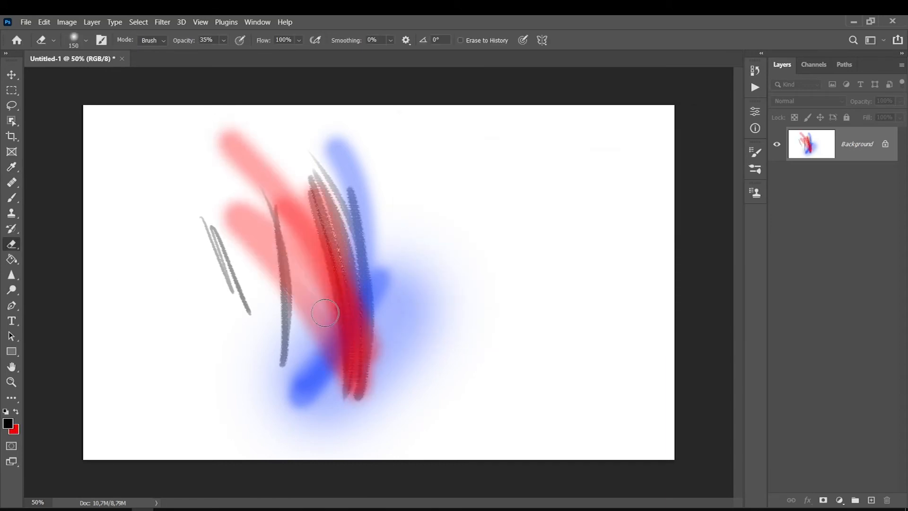
Revert the document to its initial Untitled-1 snapshot in the history
{"action": "left_click", "coordinate": [756, 71]}
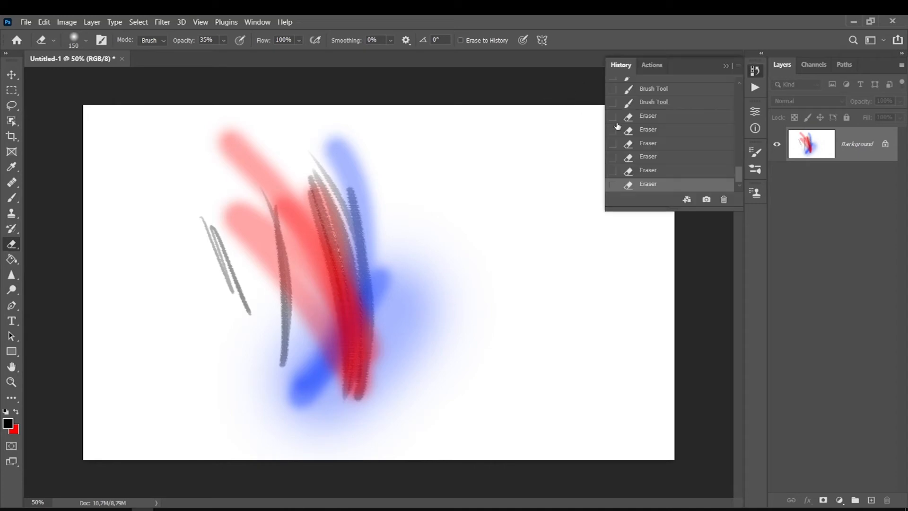
{"action": "left_click_drag", "start_coordinate": [738, 174], "coordinate": [736, 85]}
{"action": "left_click", "coordinate": [658, 85]}
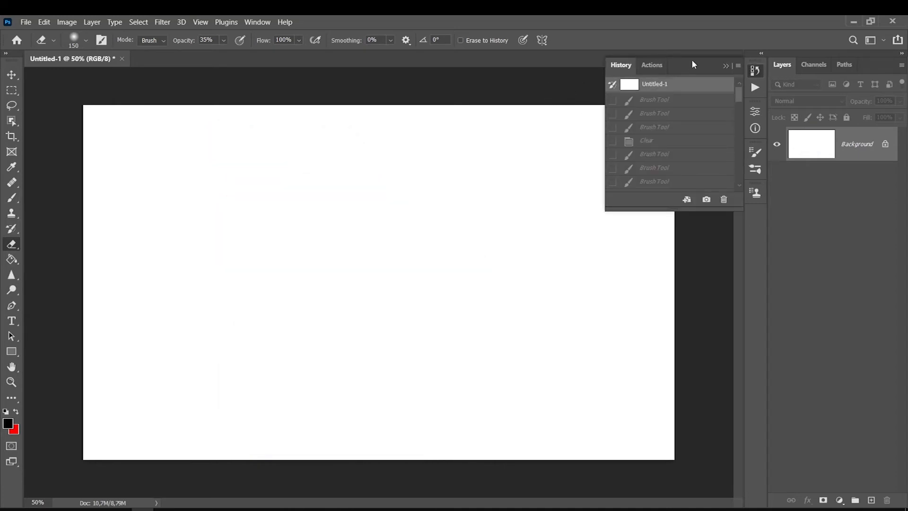
{"action": "left_click", "coordinate": [756, 71]}
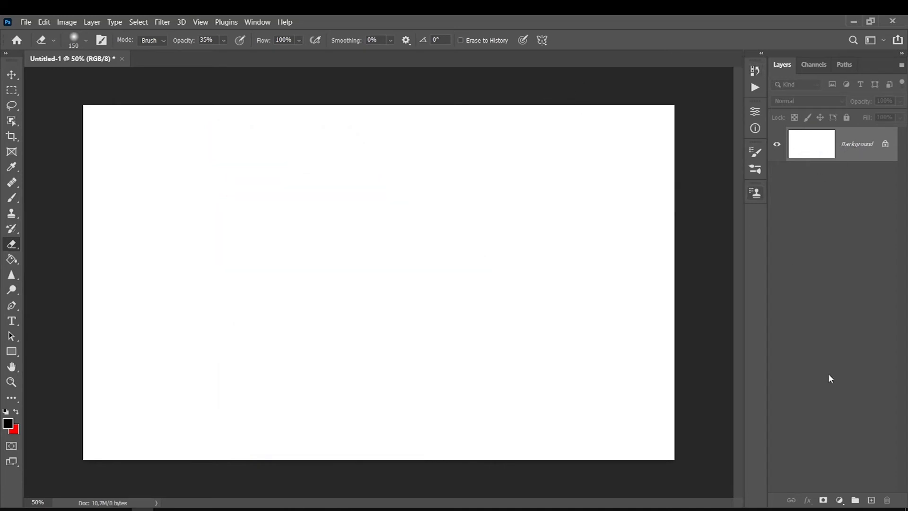
Add a new layer above the Background and paint a large X on it in red with the 150 px brush
{"action": "left_click", "coordinate": [872, 500]}
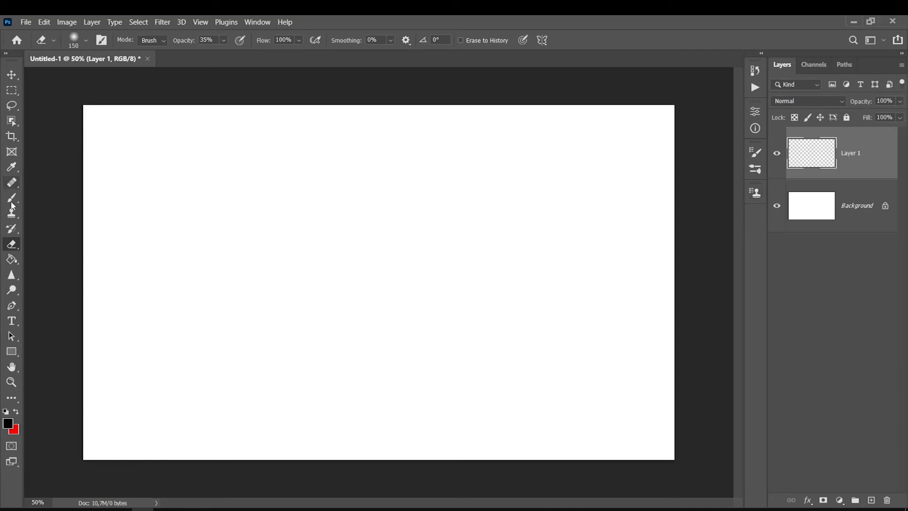
{"action": "key", "text": "b"}
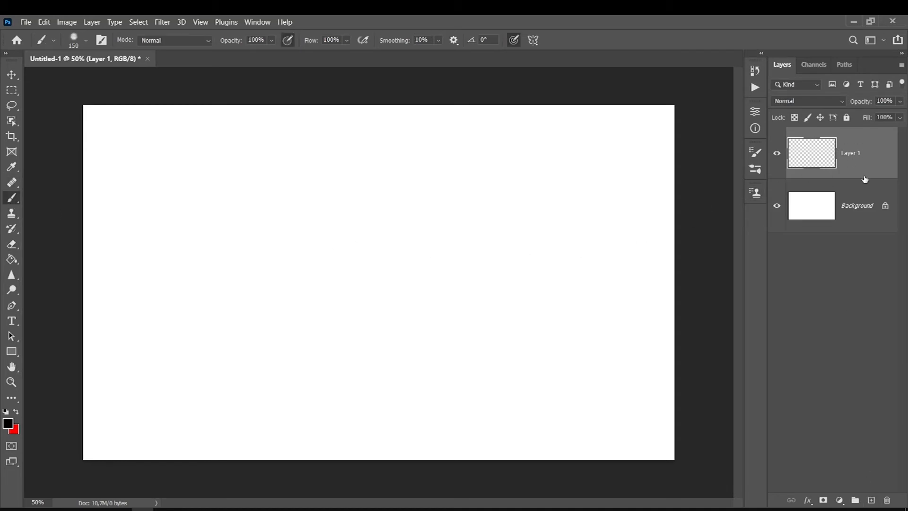
{"action": "left_click", "coordinate": [16, 412]}
{"action": "left_click_drag", "start_coordinate": [322, 177], "coordinate": [430, 399]}
{"action": "left_click_drag", "start_coordinate": [477, 193], "coordinate": [362, 267]}
{"action": "left_click_drag", "start_coordinate": [319, 307], "coordinate": [258, 382]}
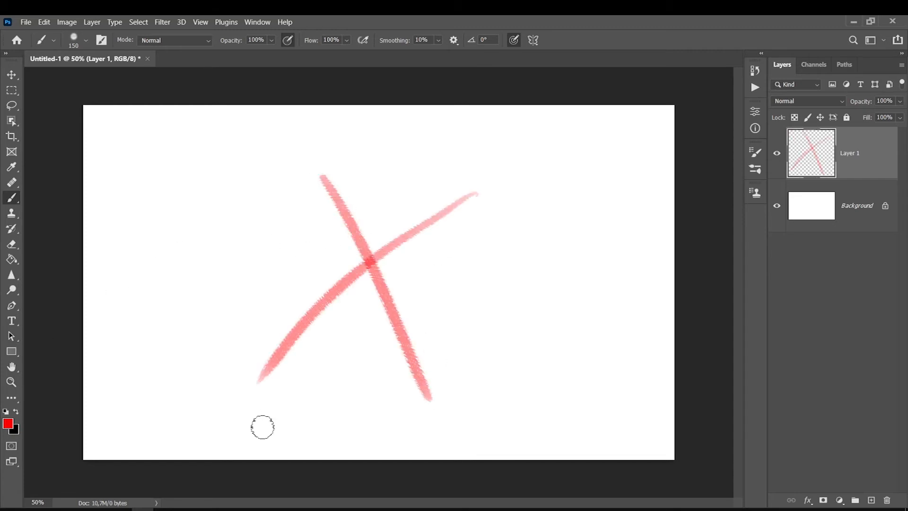
Erase the crossing point of the red X on Layer 1 with the 150 px Eraser at 35% opacity
{"action": "left_click", "coordinate": [11, 244]}
{"action": "mouse_move", "coordinate": [442, 304]}
{"action": "left_mouse_down"}
{"action": "mouse_move", "coordinate": [256, 217]}
{"action": "mouse_move", "coordinate": [484, 316]}
{"action": "mouse_move", "coordinate": [334, 243]}
{"action": "mouse_move", "coordinate": [276, 222]}
{"action": "mouse_move", "coordinate": [481, 316]}
{"action": "mouse_move", "coordinate": [193, 202]}
{"action": "mouse_move", "coordinate": [163, 184]}
{"action": "left_mouse_up"}
{"action": "mouse_move", "coordinate": [298, 231]}
{"action": "left_mouse_down"}
{"action": "mouse_move", "coordinate": [432, 290]}
{"action": "mouse_move", "coordinate": [341, 245]}
{"action": "mouse_move", "coordinate": [280, 189]}
{"action": "left_mouse_up"}
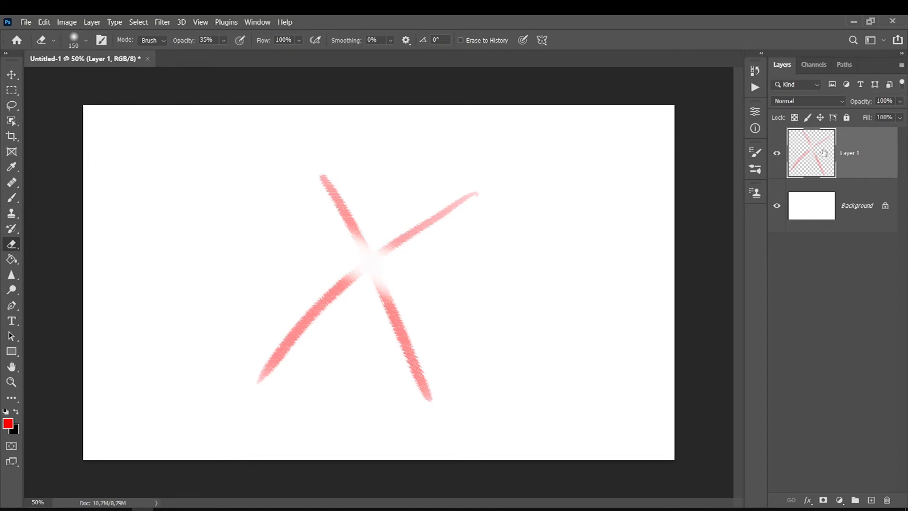
{"action": "right_click", "coordinate": [802, 273]}
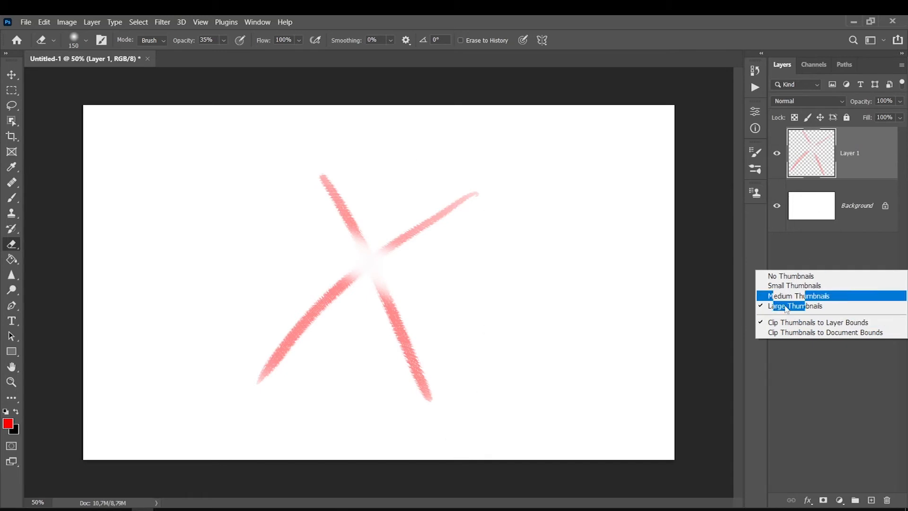
{"action": "left_click", "coordinate": [836, 152]}
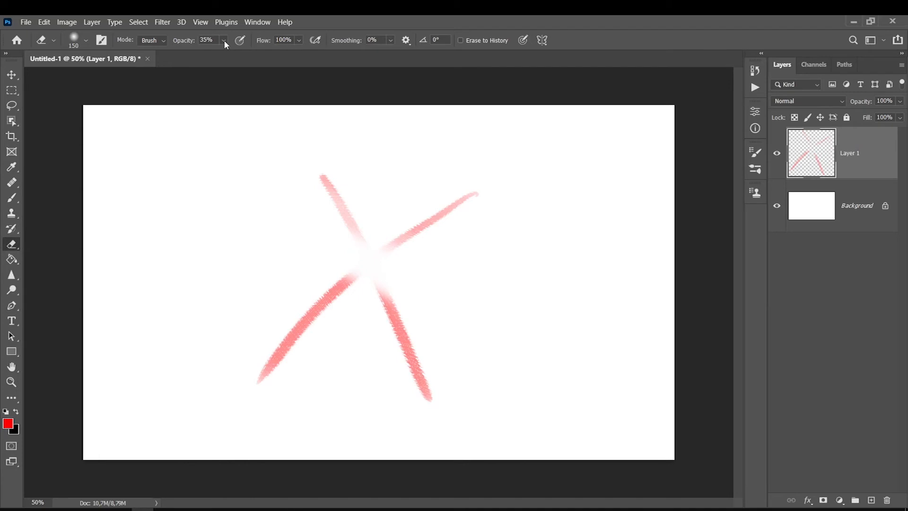
Lightly erase part of the red X at 35% opacity, then erase most of its arms with the Eraser at 100% opacity
{"action": "left_click_drag", "start_coordinate": [324, 332], "coordinate": [277, 306]}
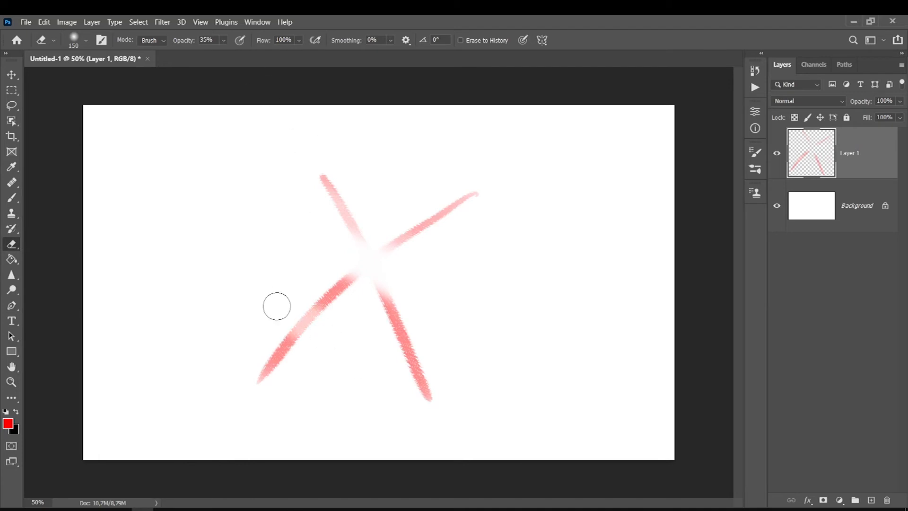
{"action": "left_click", "coordinate": [224, 40]}
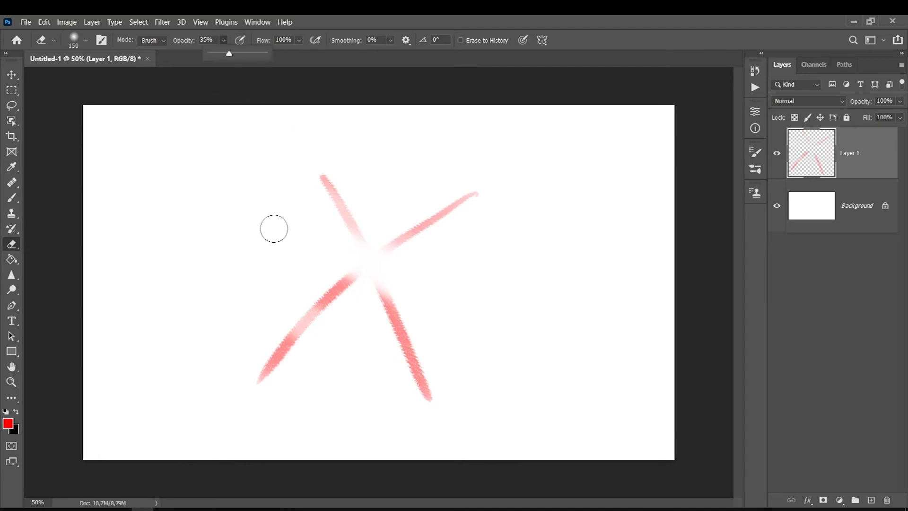
{"action": "left_click_drag", "start_coordinate": [234, 54], "coordinate": [267, 53]}
{"action": "mouse_move", "coordinate": [303, 322]}
{"action": "left_mouse_down"}
{"action": "mouse_move", "coordinate": [425, 335]}
{"action": "mouse_move", "coordinate": [470, 254]}
{"action": "mouse_move", "coordinate": [365, 265]}
{"action": "mouse_move", "coordinate": [395, 235]}
{"action": "mouse_move", "coordinate": [430, 246]}
{"action": "left_mouse_up"}
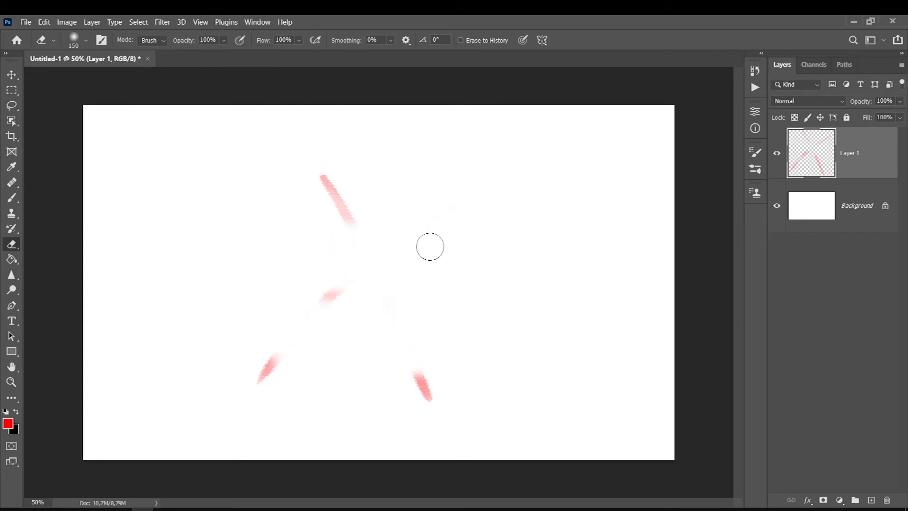
Paint two long red vertical strokes on Layer 1, on either side of the X remnants, with the 150 px brush at 100% opacity
{"action": "left_click", "coordinate": [12, 197]}
{"action": "left_click", "coordinate": [272, 41]}
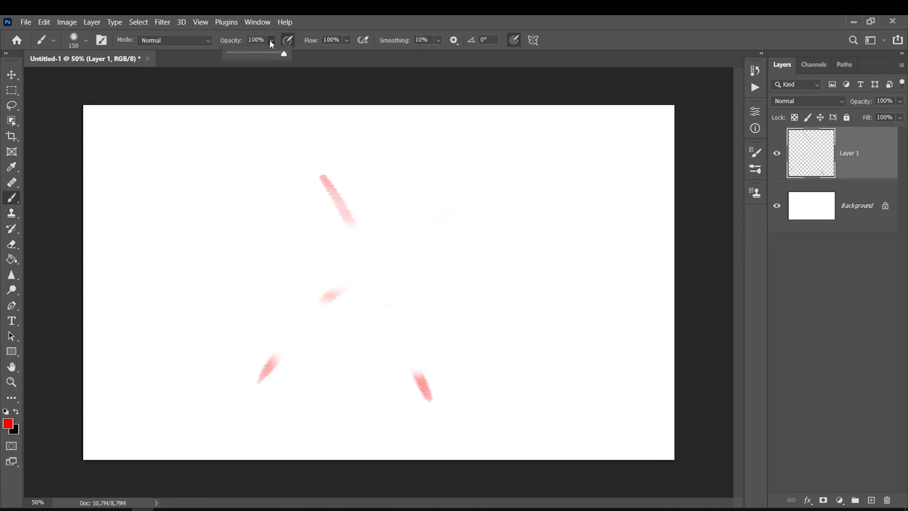
{"action": "left_click_drag", "start_coordinate": [284, 54], "coordinate": [287, 59]}
{"action": "mouse_move", "coordinate": [182, 136]}
{"action": "left_mouse_down"}
{"action": "mouse_move", "coordinate": [236, 335]}
{"action": "mouse_move", "coordinate": [216, 399]}
{"action": "left_mouse_up"}
{"action": "left_click_drag", "start_coordinate": [485, 140], "coordinate": [485, 342]}
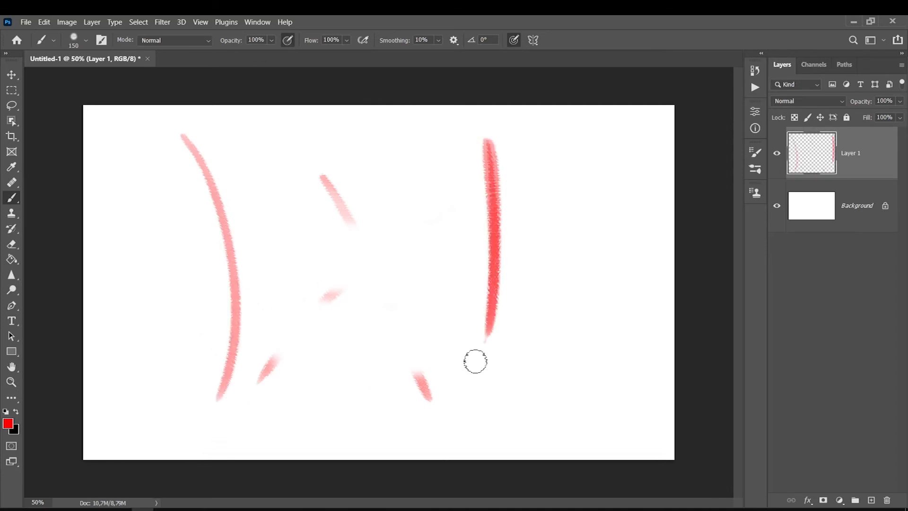
Set the brush opacity to 26% and build up overlapping red vertical strokes beside the dark red stroke
{"action": "left_click_drag", "start_coordinate": [250, 54], "coordinate": [231, 54]}
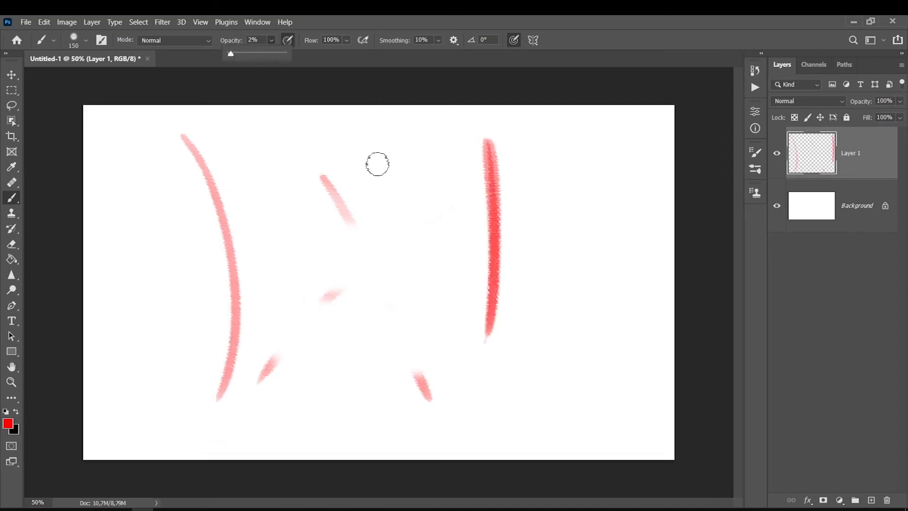
{"action": "left_click", "coordinate": [244, 54]}
{"action": "mouse_move", "coordinate": [550, 116]}
{"action": "left_mouse_down"}
{"action": "mouse_move", "coordinate": [562, 188]}
{"action": "mouse_move", "coordinate": [544, 376]}
{"action": "left_mouse_up"}
{"action": "mouse_move", "coordinate": [550, 118]}
{"action": "left_mouse_down"}
{"action": "mouse_move", "coordinate": [564, 290]}
{"action": "mouse_move", "coordinate": [546, 397]}
{"action": "left_mouse_up"}
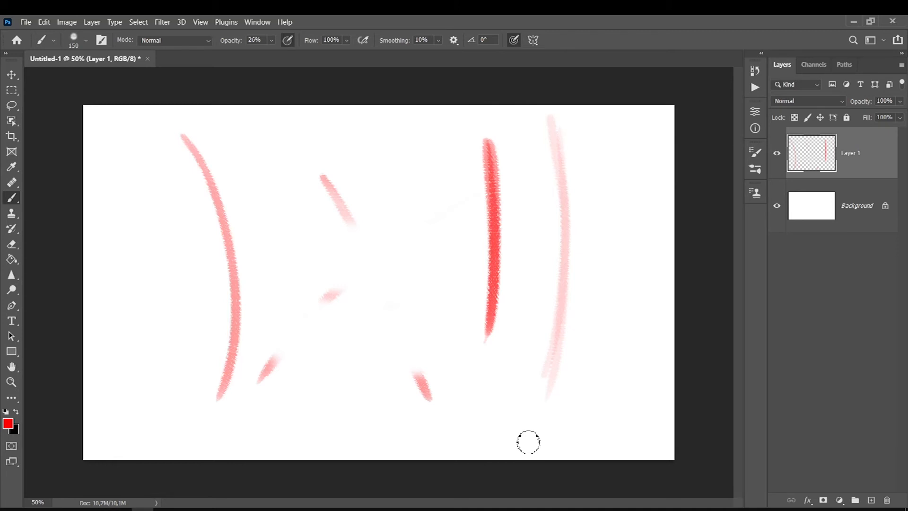
{"action": "mouse_move", "coordinate": [542, 364]}
{"action": "left_mouse_down"}
{"action": "mouse_move", "coordinate": [555, 284]}
{"action": "mouse_move", "coordinate": [553, 142]}
{"action": "left_mouse_up"}
{"action": "mouse_move", "coordinate": [553, 142]}
{"action": "left_mouse_down"}
{"action": "mouse_move", "coordinate": [544, 385]}
{"action": "mouse_move", "coordinate": [557, 386]}
{"action": "mouse_move", "coordinate": [572, 236]}
{"action": "mouse_move", "coordinate": [556, 147]}
{"action": "left_mouse_up"}
{"action": "mouse_move", "coordinate": [556, 146]}
{"action": "left_mouse_down"}
{"action": "mouse_move", "coordinate": [558, 327]}
{"action": "mouse_move", "coordinate": [564, 155]}
{"action": "mouse_move", "coordinate": [565, 315]}
{"action": "mouse_move", "coordinate": [575, 259]}
{"action": "mouse_move", "coordinate": [561, 279]}
{"action": "mouse_move", "coordinate": [569, 295]}
{"action": "mouse_move", "coordinate": [583, 211]}
{"action": "mouse_move", "coordinate": [562, 340]}
{"action": "mouse_move", "coordinate": [580, 166]}
{"action": "mouse_move", "coordinate": [567, 350]}
{"action": "mouse_move", "coordinate": [581, 324]}
{"action": "mouse_move", "coordinate": [574, 177]}
{"action": "mouse_move", "coordinate": [574, 347]}
{"action": "mouse_move", "coordinate": [580, 305]}
{"action": "mouse_move", "coordinate": [560, 360]}
{"action": "left_mouse_up"}
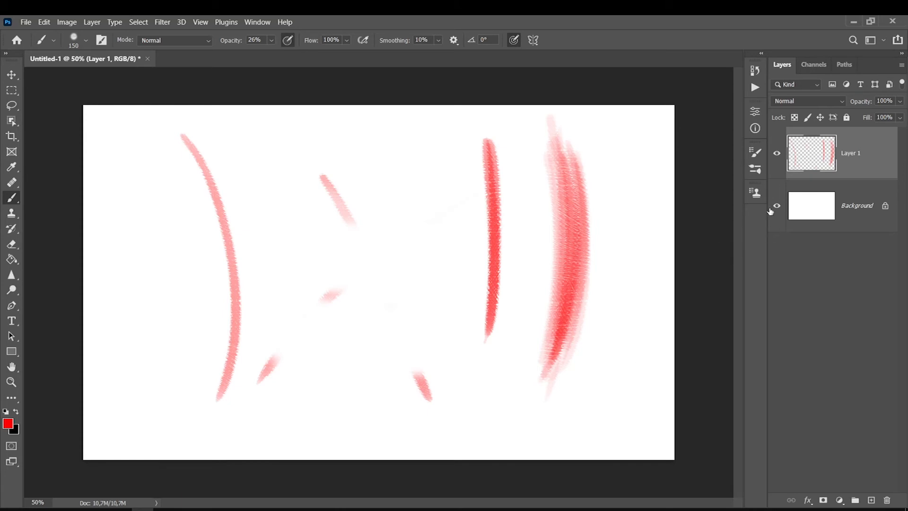
Clear the red strokes from Layer 1 and start sketching an oval head in black with a 45 px bristle brush
{"action": "key", "text": "Delete"}
{"action": "key", "text": "bracketleft"}
{"action": "key", "text": "bracketleft"}
{"action": "key", "text": "bracketleft"}
{"action": "key", "text": "bracketleft"}
{"action": "key", "text": "bracketleft"}
{"action": "key", "text": "bracketleft"}
{"action": "key", "text": "bracketleft"}
{"action": "key", "text": "bracketleft"}
{"action": "left_click_drag", "start_coordinate": [365, 178], "coordinate": [366, 202]}
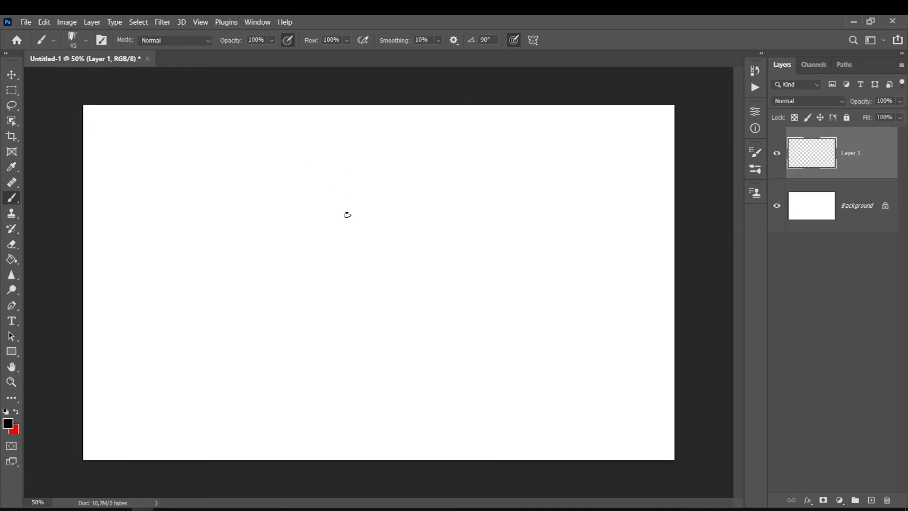
Sketch the figure's neck, shoulders, torso and raised arm with hand strokes, reducing the brush to 25 px and 20 px
{"action": "mouse_move", "coordinate": [333, 187]}
{"action": "left_mouse_down"}
{"action": "mouse_move", "coordinate": [343, 222]}
{"action": "mouse_move", "coordinate": [354, 229]}
{"action": "mouse_move", "coordinate": [383, 190]}
{"action": "mouse_move", "coordinate": [347, 200]}
{"action": "mouse_move", "coordinate": [356, 234]}
{"action": "mouse_move", "coordinate": [363, 250]}
{"action": "mouse_move", "coordinate": [378, 244]}
{"action": "mouse_move", "coordinate": [399, 259]}
{"action": "mouse_move", "coordinate": [418, 297]}
{"action": "left_mouse_up"}
{"action": "key", "text": "bracketleft"}
{"action": "mouse_move", "coordinate": [365, 249]}
{"action": "left_mouse_down"}
{"action": "mouse_move", "coordinate": [332, 292]}
{"action": "mouse_move", "coordinate": [350, 301]}
{"action": "left_mouse_up"}
{"action": "key", "text": "bracketleft"}
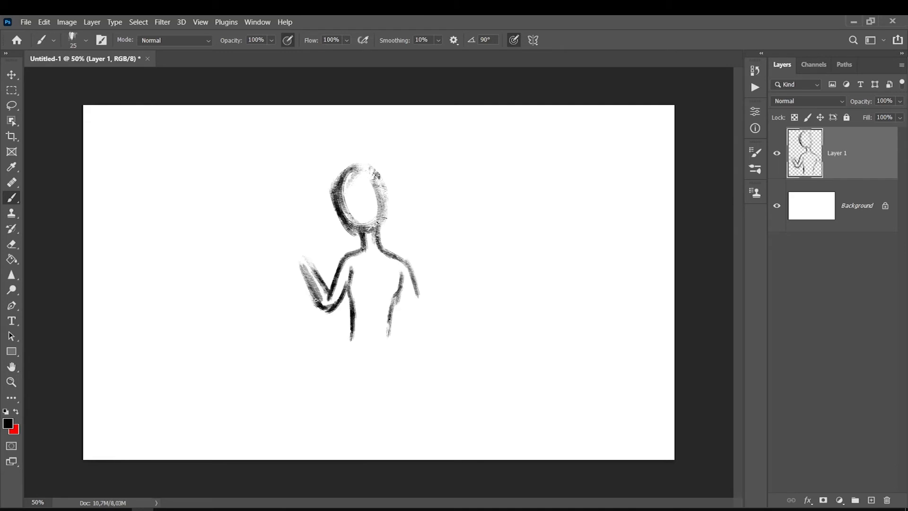
{"action": "mouse_move", "coordinate": [352, 268]}
{"action": "left_mouse_down"}
{"action": "mouse_move", "coordinate": [350, 293]}
{"action": "mouse_move", "coordinate": [387, 334]}
{"action": "left_mouse_up"}
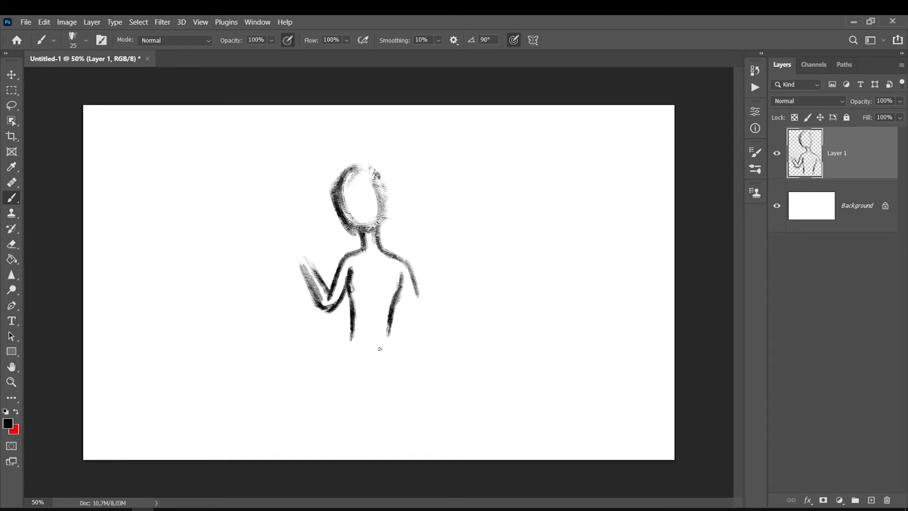
{"action": "left_click_drag", "start_coordinate": [303, 236], "coordinate": [276, 215]}
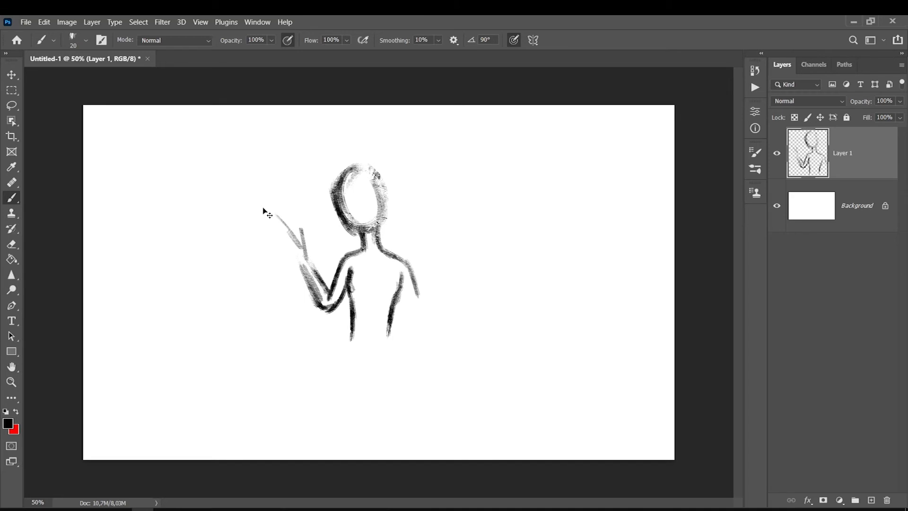
Undo the latest sketch strokes one by one, back past the hand, the darkened torso lines and the raised forearm
{"action": "key", "text": "ctrl+z"}
{"action": "key", "text": "ctrl+shift+z"}
{"action": "key", "text": "ctrl+z"}
{"action": "key", "text": "ctrl+z"}
{"action": "key", "text": "ctrl+z"}
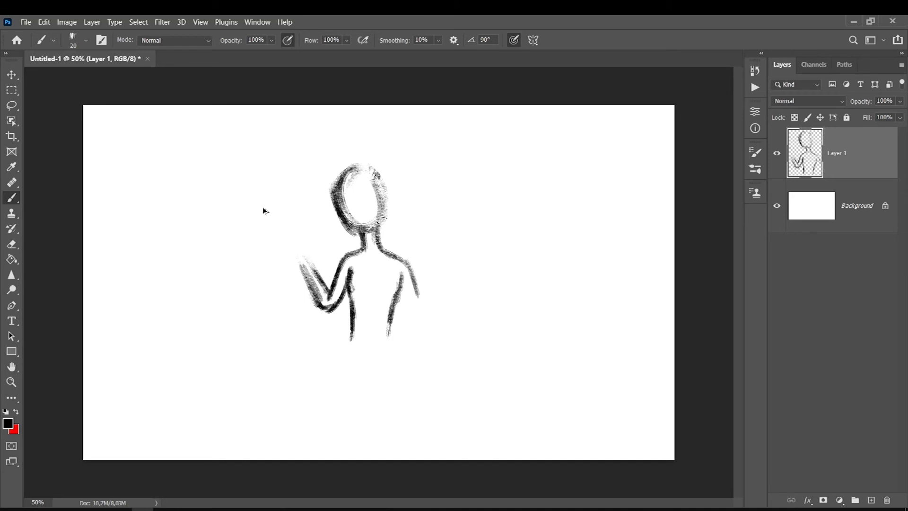
{"action": "key", "text": "ctrl+z"}
{"action": "key", "text": "ctrl+z"}
{"action": "key", "text": "ctrl+z"}
{"action": "key", "text": "ctrl+z"}
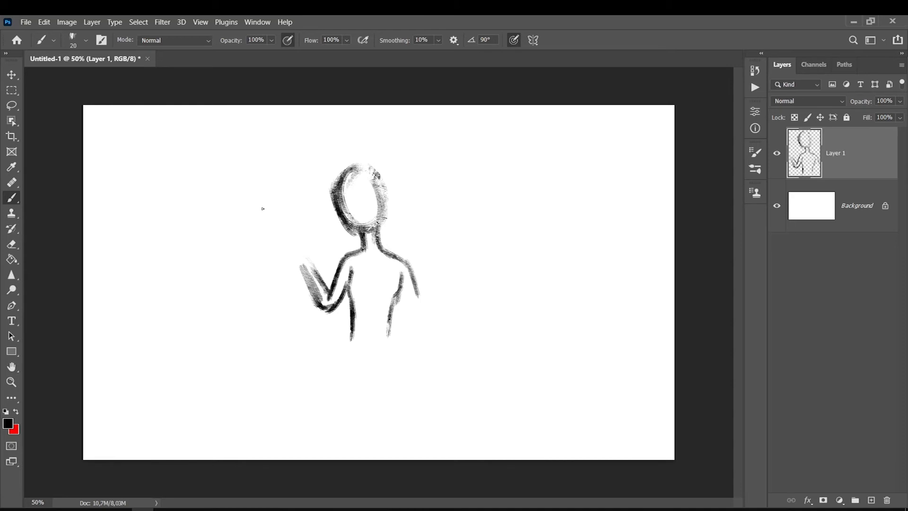
{"action": "key", "text": "ctrl+z"}
{"action": "key", "text": "ctrl+z"}
{"action": "key", "text": "ctrl+z"}
{"action": "key", "text": "ctrl+z"}
{"action": "key", "text": "ctrl+z"}
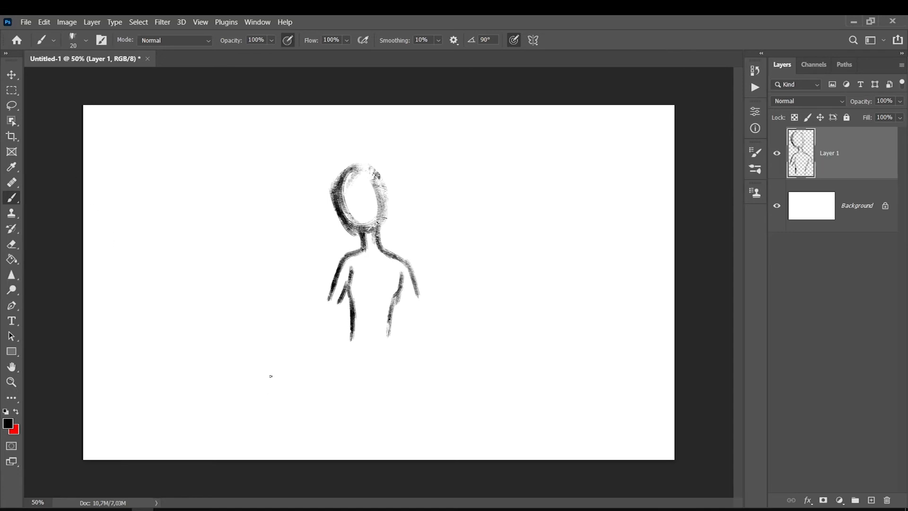
Select the figure's head with the Lasso and use Free Transform to make it slightly narrower and taller
{"action": "left_click", "coordinate": [12, 105]}
{"action": "mouse_move", "coordinate": [326, 152]}
{"action": "left_mouse_down"}
{"action": "mouse_move", "coordinate": [340, 232]}
{"action": "mouse_move", "coordinate": [379, 146]}
{"action": "mouse_move", "coordinate": [316, 143]}
{"action": "left_mouse_up"}
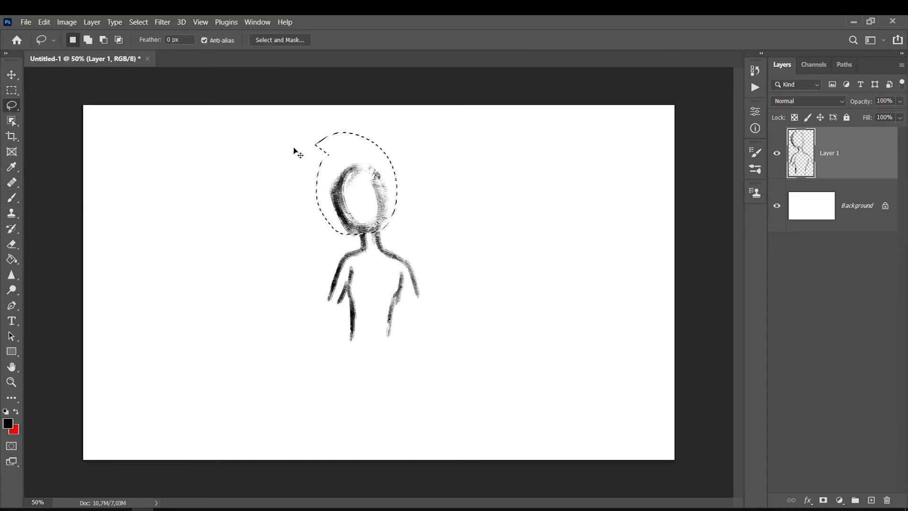
{"action": "key", "text": "ctrl+t"}
{"action": "mouse_move", "coordinate": [316, 132]}
{"action": "left_mouse_down"}
{"action": "mouse_move", "coordinate": [328, 151]}
{"action": "mouse_move", "coordinate": [291, 116]}
{"action": "mouse_move", "coordinate": [340, 166]}
{"action": "mouse_move", "coordinate": [297, 115]}
{"action": "mouse_move", "coordinate": [332, 146]}
{"action": "mouse_move", "coordinate": [284, 138]}
{"action": "mouse_move", "coordinate": [347, 119]}
{"action": "mouse_move", "coordinate": [299, 142]}
{"action": "mouse_move", "coordinate": [316, 117]}
{"action": "left_mouse_up"}
{"action": "left_click_drag", "start_coordinate": [317, 183], "coordinate": [340, 182]}
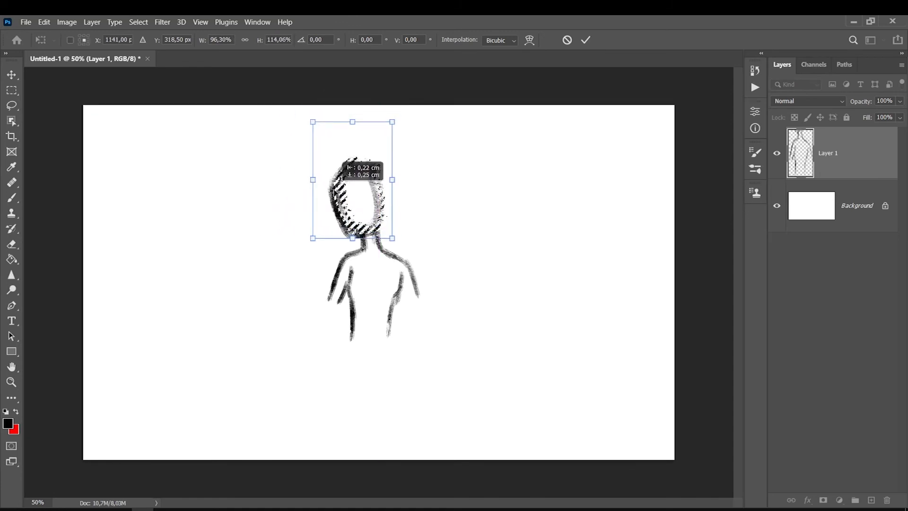
{"action": "key", "text": "Return"}
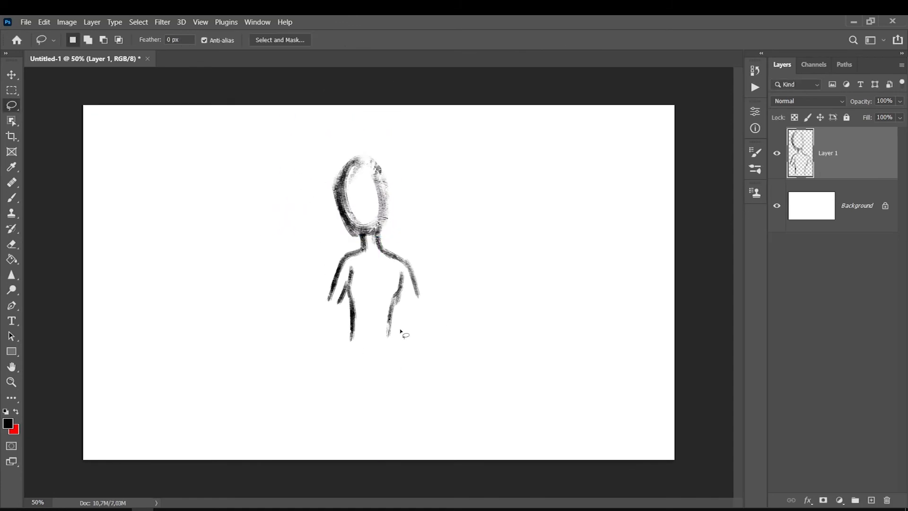
Lasso the head again and scale it down so it sits on the neck
{"action": "mouse_move", "coordinate": [318, 147]}
{"action": "left_mouse_down"}
{"action": "mouse_move", "coordinate": [338, 237]}
{"action": "mouse_move", "coordinate": [365, 124]}
{"action": "mouse_move", "coordinate": [314, 143]}
{"action": "mouse_move", "coordinate": [311, 116]}
{"action": "mouse_move", "coordinate": [341, 158]}
{"action": "mouse_move", "coordinate": [342, 178]}
{"action": "left_mouse_up"}
{"action": "key", "text": "ctrl+t"}
{"action": "key", "text": "Return"}
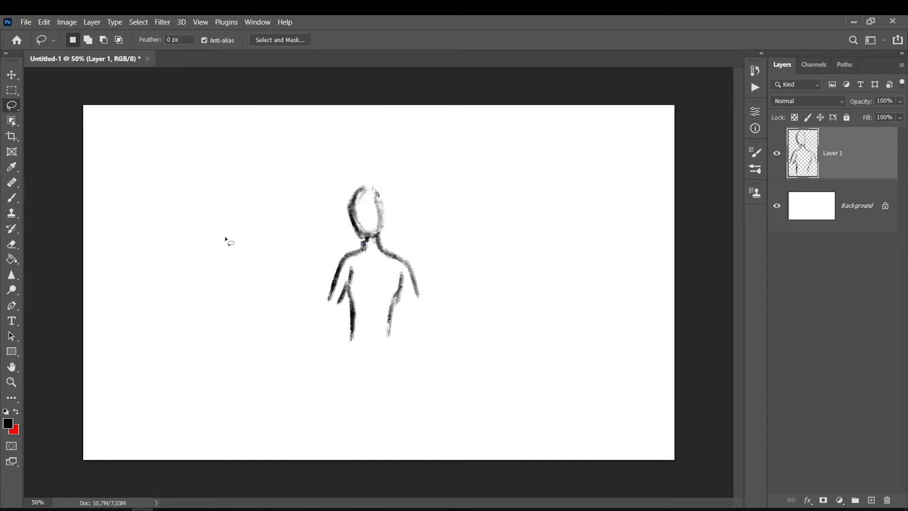
Lasso the whole figure and move it to the upper-left area of the canvas with Free Transform
{"action": "mouse_move", "coordinate": [308, 187]}
{"action": "left_mouse_down"}
{"action": "mouse_move", "coordinate": [409, 148]}
{"action": "mouse_move", "coordinate": [306, 166]}
{"action": "left_mouse_up"}
{"action": "key", "text": "ctrl+t"}
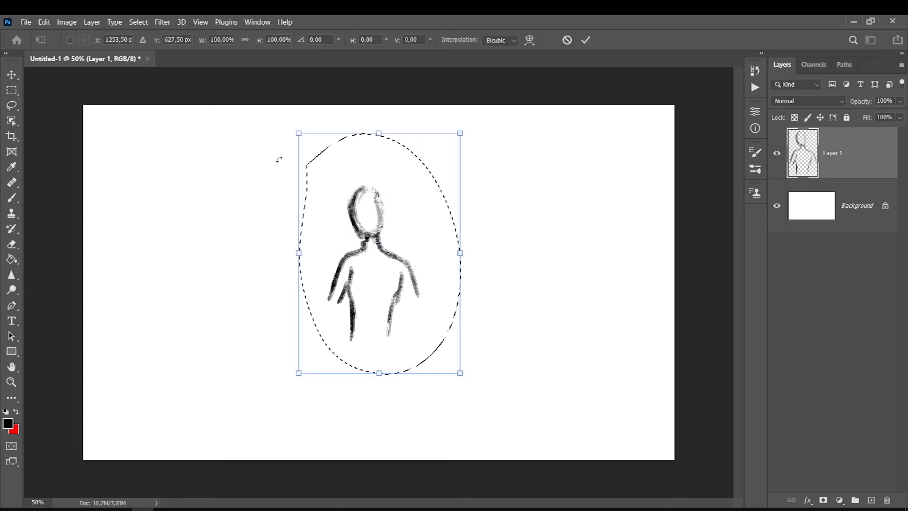
{"action": "left_click_drag", "start_coordinate": [369, 290], "coordinate": [162, 284]}
{"action": "key", "text": "Return"}
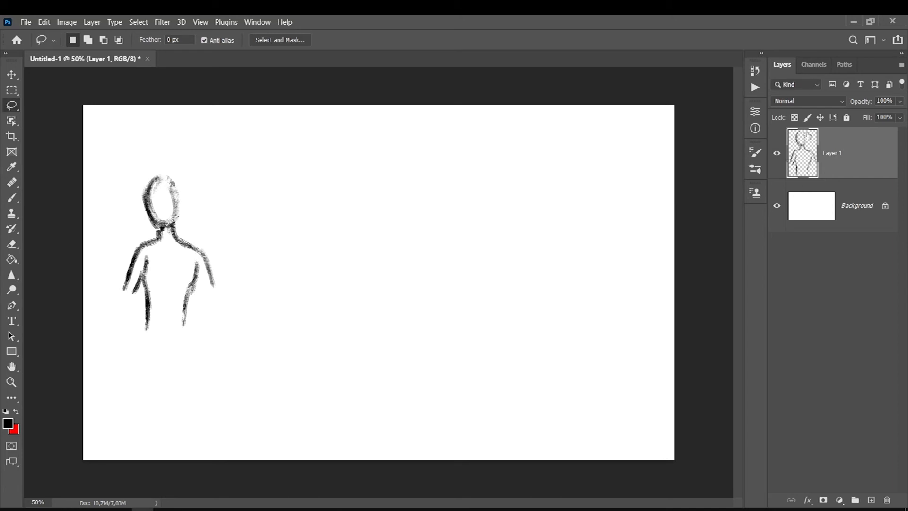
{"action": "key", "text": "ctrl+t"}
{"action": "mouse_move", "coordinate": [151, 282]}
{"action": "left_mouse_down"}
{"action": "mouse_move", "coordinate": [526, 280]}
{"action": "mouse_move", "coordinate": [127, 280]}
{"action": "mouse_move", "coordinate": [395, 272]}
{"action": "mouse_move", "coordinate": [193, 265]}
{"action": "left_mouse_up"}
{"action": "key", "text": "Return"}
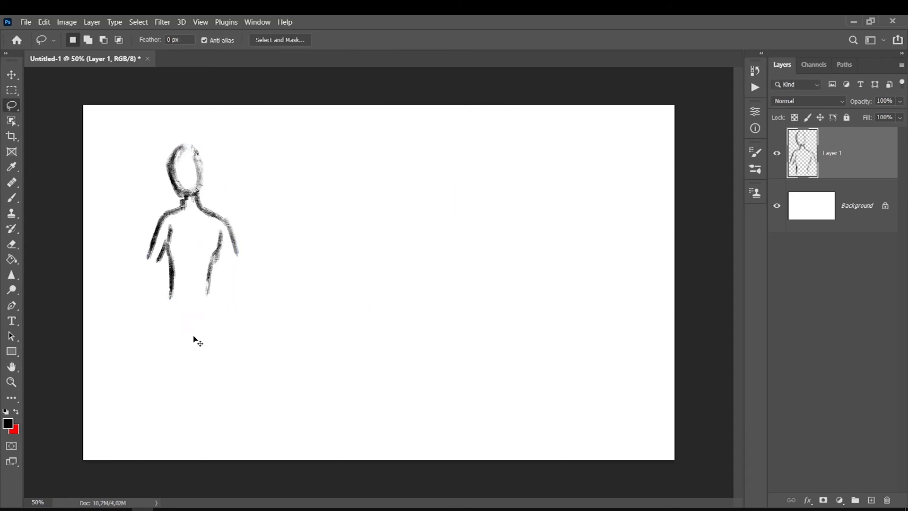
Stretch the whole figure slightly taller with Free Transform
{"action": "key", "text": "ctrl+t"}
{"action": "mouse_move", "coordinate": [193, 300]}
{"action": "left_mouse_down"}
{"action": "mouse_move", "coordinate": [197, 426]}
{"action": "mouse_move", "coordinate": [180, 288]}
{"action": "mouse_move", "coordinate": [197, 313]}
{"action": "left_mouse_up"}
{"action": "key", "text": "Return"}
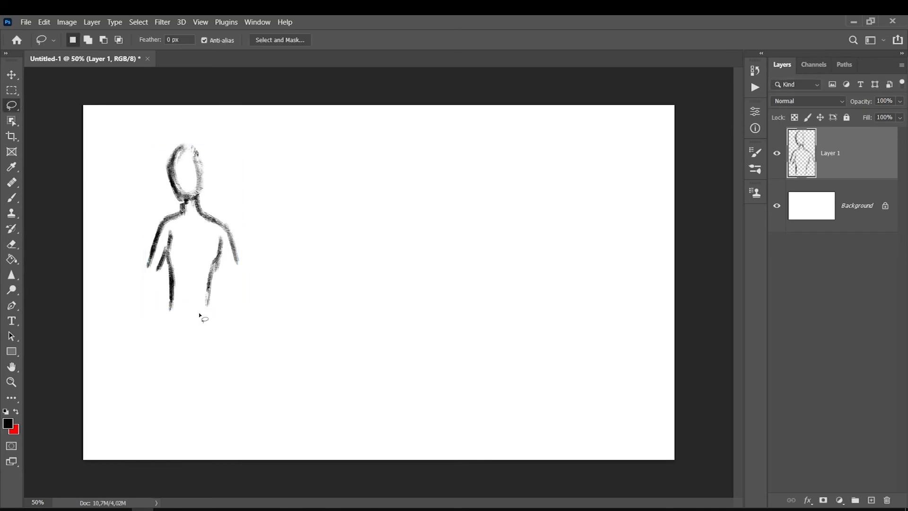
Lasso the figure's left-hand arm and rotate it outward until it is nearly horizontal
{"action": "left_click_drag", "start_coordinate": [169, 218], "coordinate": [166, 286]}
{"action": "key", "text": "ctrl+t"}
{"action": "left_click_drag", "start_coordinate": [124, 171], "coordinate": [201, 176]}
{"action": "left_click_drag", "start_coordinate": [136, 270], "coordinate": [121, 241]}
{"action": "key", "text": "Return"}
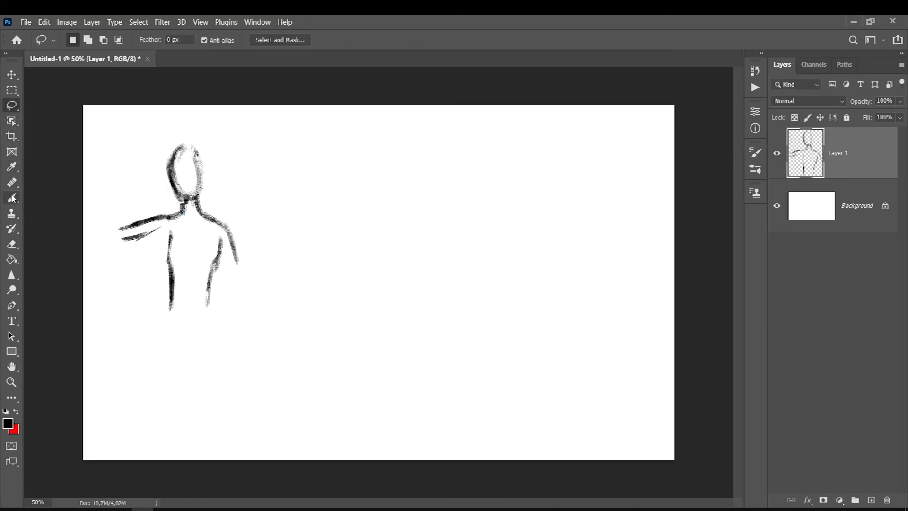
Erase the stray end of the rotated arm's lower line with the 50 px Eraser
{"action": "left_click", "coordinate": [12, 244]}
{"action": "key", "text": "bracketright"}
{"action": "left_click_drag", "start_coordinate": [159, 228], "coordinate": [134, 240]}
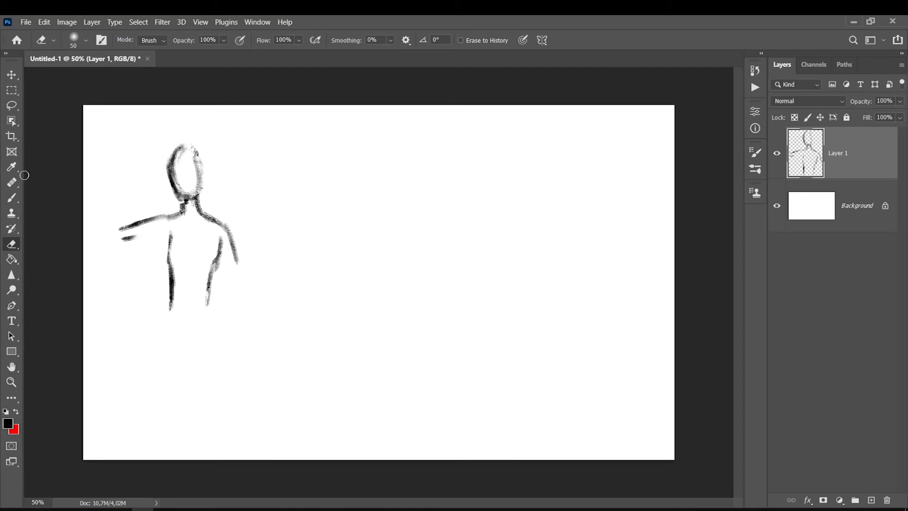
Redraw the underside of the arm and both sides of the torso in black, enlarging the brush to 30 px
{"action": "left_click", "coordinate": [13, 197]}
{"action": "mouse_move", "coordinate": [173, 217]}
{"action": "left_mouse_down"}
{"action": "mouse_move", "coordinate": [150, 220]}
{"action": "mouse_move", "coordinate": [136, 236]}
{"action": "mouse_move", "coordinate": [165, 233]}
{"action": "mouse_move", "coordinate": [172, 320]}
{"action": "left_mouse_up"}
{"action": "key", "text": "bracketright"}
{"action": "left_click_drag", "start_coordinate": [211, 271], "coordinate": [203, 328]}
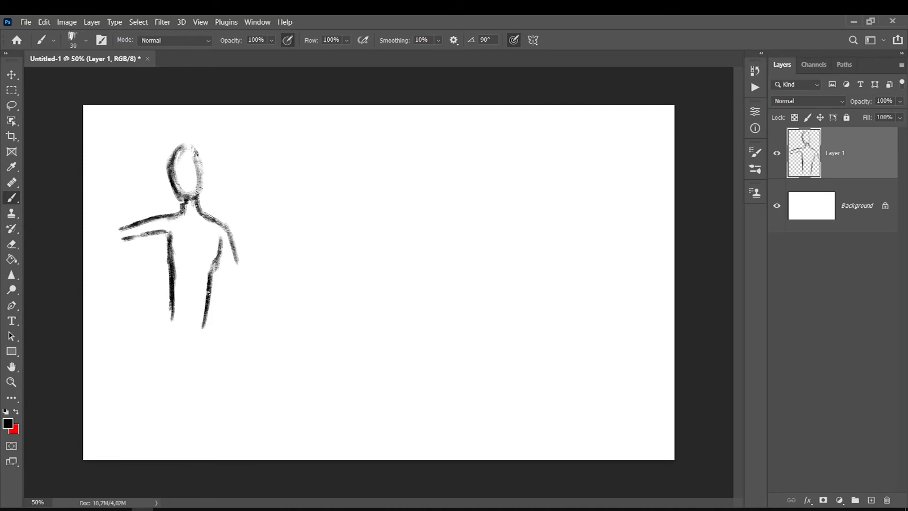
Delete Layer 1 with the figure sketch and add a new empty layer above the Background
{"action": "key", "text": "Delete"}
{"action": "key", "text": "ctrl+z"}
{"action": "key", "text": "Delete"}
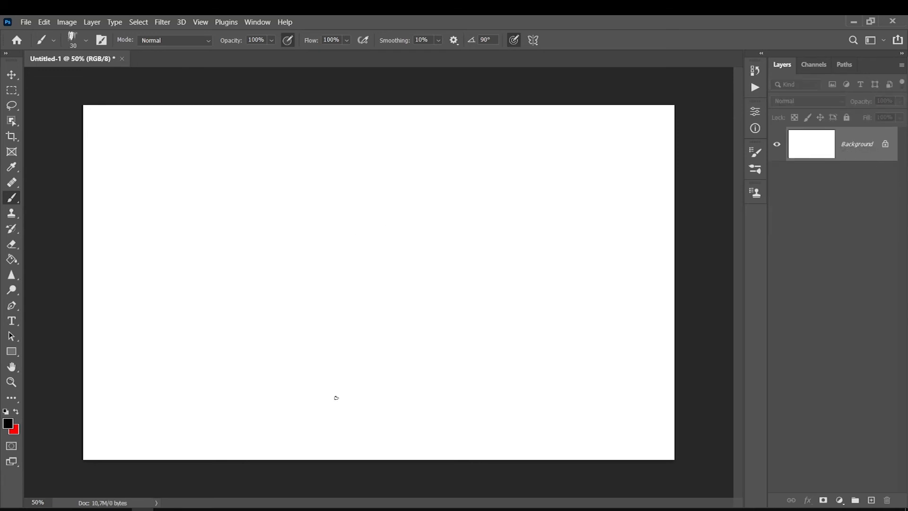
{"action": "left_click", "coordinate": [871, 498]}
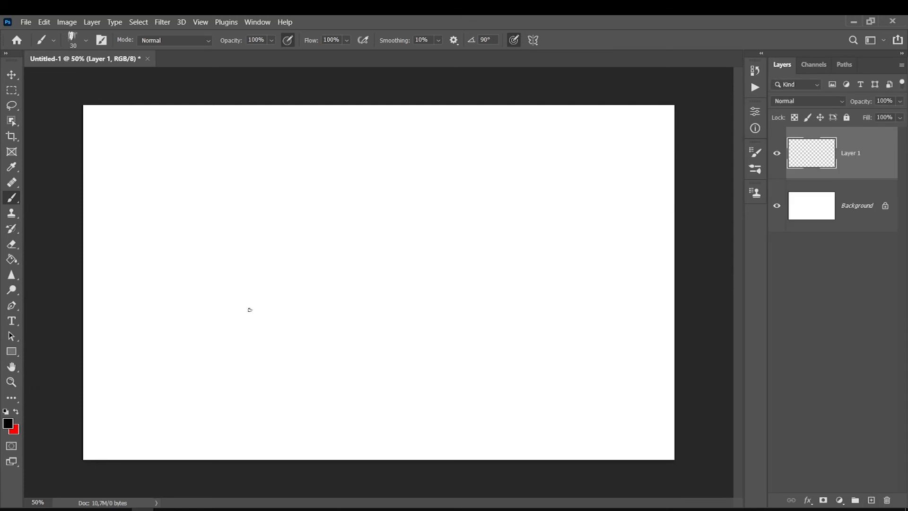
Try filling the Background with red using the Paint Bucket, undo it and restore black as the foreground colour
{"action": "left_click", "coordinate": [857, 210]}
{"action": "key", "text": "x"}
{"action": "key", "text": "g"}
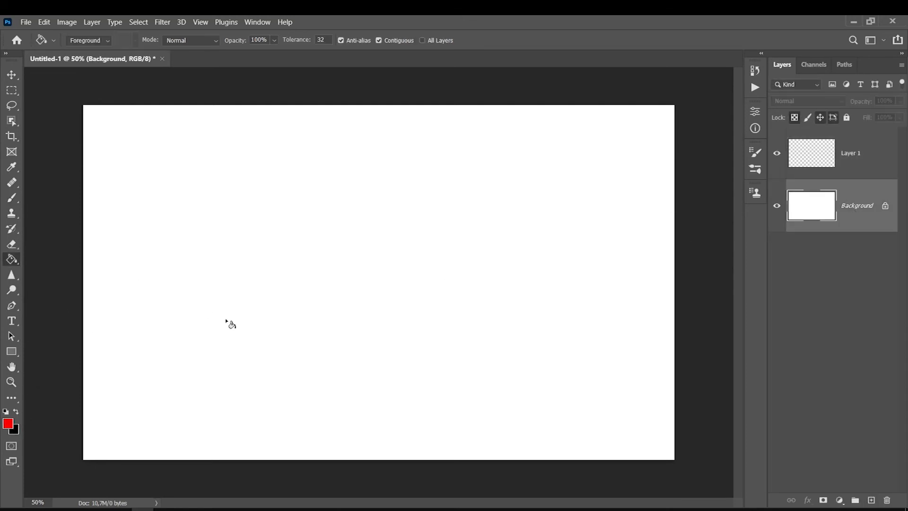
{"action": "left_click", "coordinate": [226, 321]}
{"action": "key", "text": "ctrl+z"}
{"action": "key", "text": "x"}
Sketch a flat black parallelogram in the middle of the Background with a letter B inside, using a smaller brush for the letter
{"action": "left_click", "coordinate": [11, 198]}
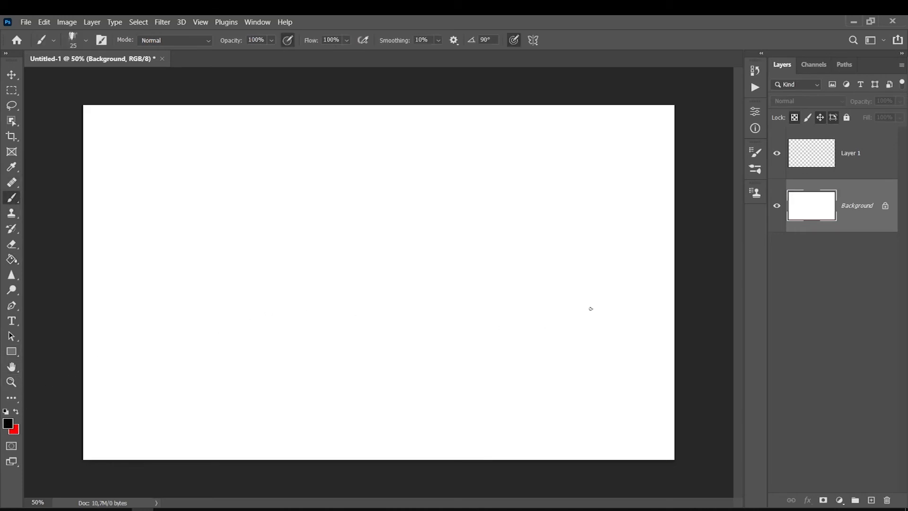
{"action": "key", "text": "alt+bracketright"}
{"action": "key", "text": "bracketright"}
{"action": "mouse_move", "coordinate": [291, 282]}
{"action": "left_mouse_down"}
{"action": "mouse_move", "coordinate": [366, 329]}
{"action": "mouse_move", "coordinate": [305, 293]}
{"action": "mouse_move", "coordinate": [357, 295]}
{"action": "mouse_move", "coordinate": [377, 331]}
{"action": "mouse_move", "coordinate": [364, 324]}
{"action": "mouse_move", "coordinate": [470, 316]}
{"action": "left_mouse_up"}
{"action": "key", "text": "bracketleft"}
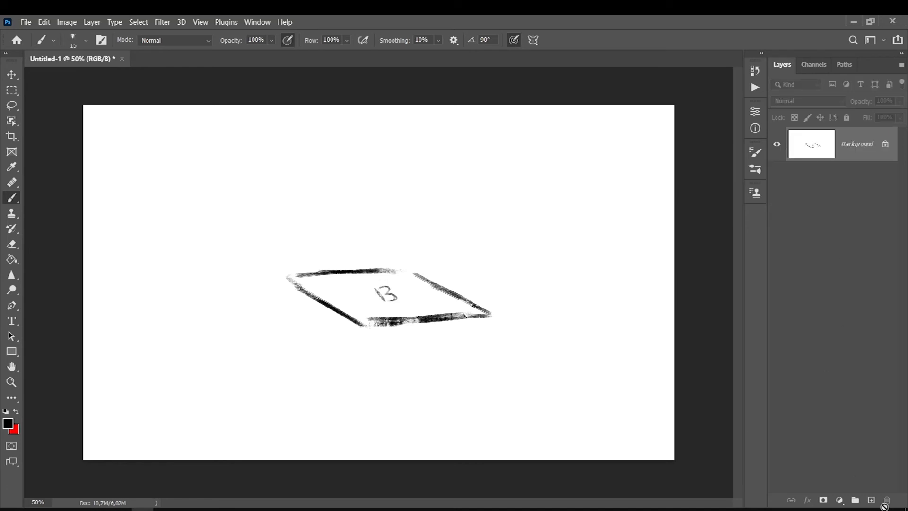
Add a layer above the Background and paint a red patch above the parallelogram with a much larger bristle brush
{"action": "left_click", "coordinate": [871, 500]}
{"action": "left_click", "coordinate": [16, 411]}
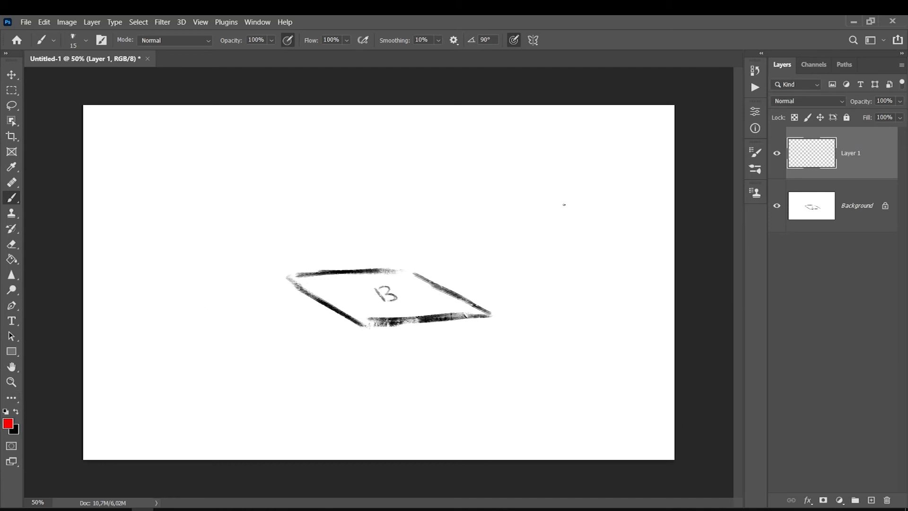
{"action": "key", "text": "bracketright"}
{"action": "key", "text": "bracketright"}
{"action": "key", "text": "bracketright"}
{"action": "key", "text": "bracketright"}
{"action": "key", "text": "bracketright"}
{"action": "key", "text": "bracketright"}
{"action": "key", "text": "bracketright"}
{"action": "key", "text": "bracketright"}
{"action": "mouse_move", "coordinate": [417, 230]}
{"action": "left_mouse_down"}
{"action": "mouse_move", "coordinate": [376, 233]}
{"action": "mouse_move", "coordinate": [350, 227]}
{"action": "mouse_move", "coordinate": [403, 233]}
{"action": "mouse_move", "coordinate": [344, 223]}
{"action": "mouse_move", "coordinate": [410, 233]}
{"action": "mouse_move", "coordinate": [327, 211]}
{"action": "mouse_move", "coordinate": [350, 223]}
{"action": "mouse_move", "coordinate": [314, 202]}
{"action": "mouse_move", "coordinate": [395, 204]}
{"action": "mouse_move", "coordinate": [416, 218]}
{"action": "mouse_move", "coordinate": [297, 207]}
{"action": "left_mouse_up"}
{"action": "key", "text": "bracketleft"}
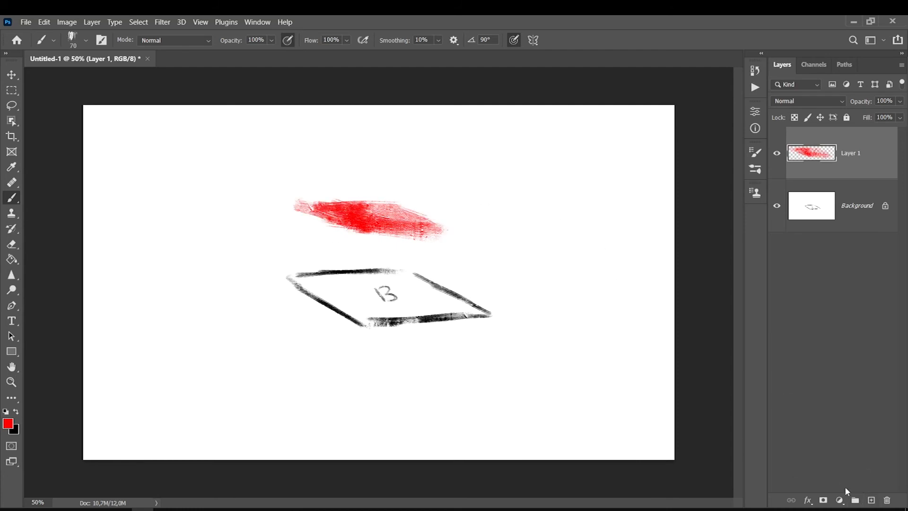
Add another layer, paint a light blue patch above the red one, and select the Background layer
{"action": "left_click", "coordinate": [871, 500]}
{"action": "left_click", "coordinate": [16, 412]}
{"action": "left_click", "coordinate": [8, 425]}
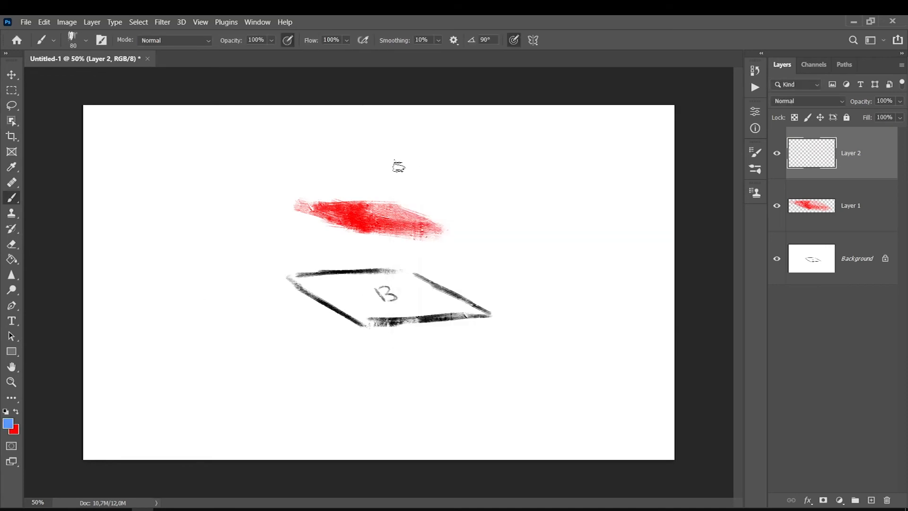
{"action": "mouse_move", "coordinate": [399, 167]}
{"action": "left_mouse_down"}
{"action": "mouse_move", "coordinate": [365, 155]}
{"action": "mouse_move", "coordinate": [401, 157]}
{"action": "mouse_move", "coordinate": [320, 148]}
{"action": "mouse_move", "coordinate": [407, 163]}
{"action": "mouse_move", "coordinate": [308, 147]}
{"action": "mouse_move", "coordinate": [345, 147]}
{"action": "mouse_move", "coordinate": [322, 155]}
{"action": "mouse_move", "coordinate": [397, 160]}
{"action": "left_mouse_up"}
{"action": "key", "text": "bracketleft"}
{"action": "key", "text": "bracketleft"}
{"action": "left_click", "coordinate": [839, 262]}
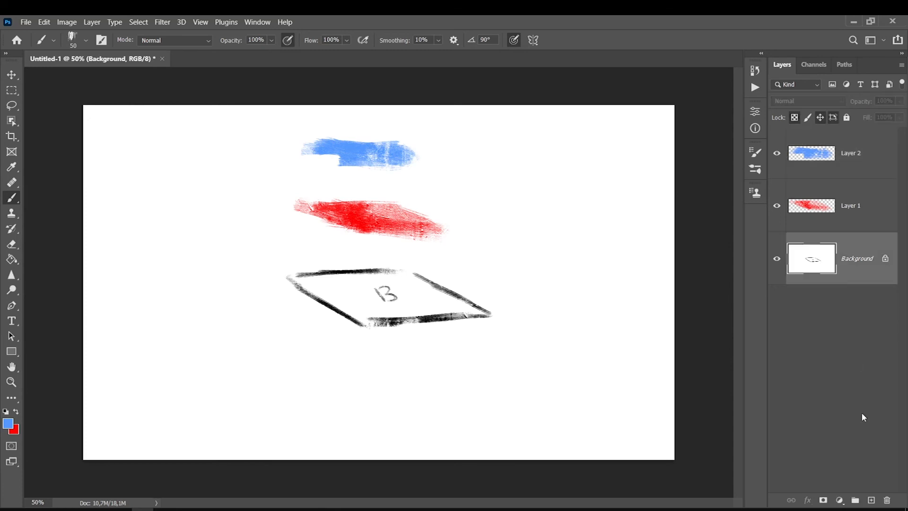
Move the light blue patch on Layer 2 down with Free Transform until it partly overlaps the red patch
{"action": "left_click", "coordinate": [847, 215]}
{"action": "left_click", "coordinate": [803, 161]}
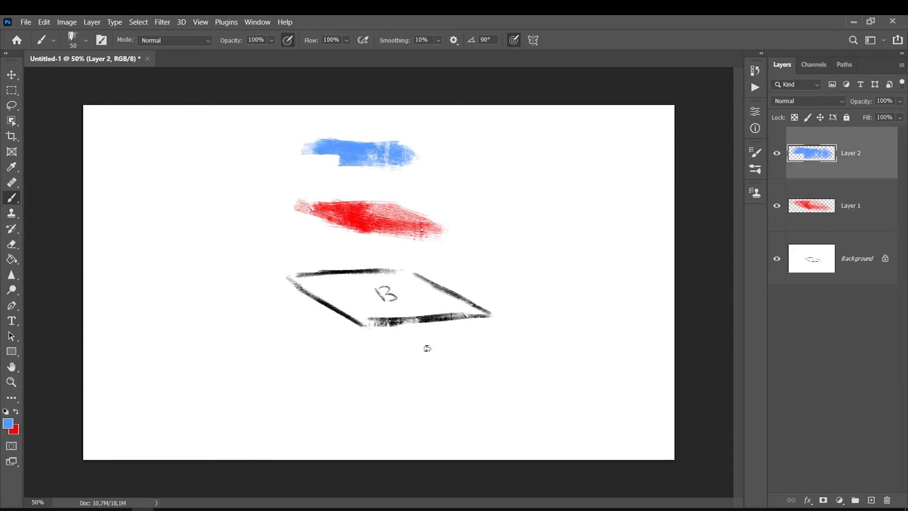
{"action": "key", "text": "ctrl+t"}
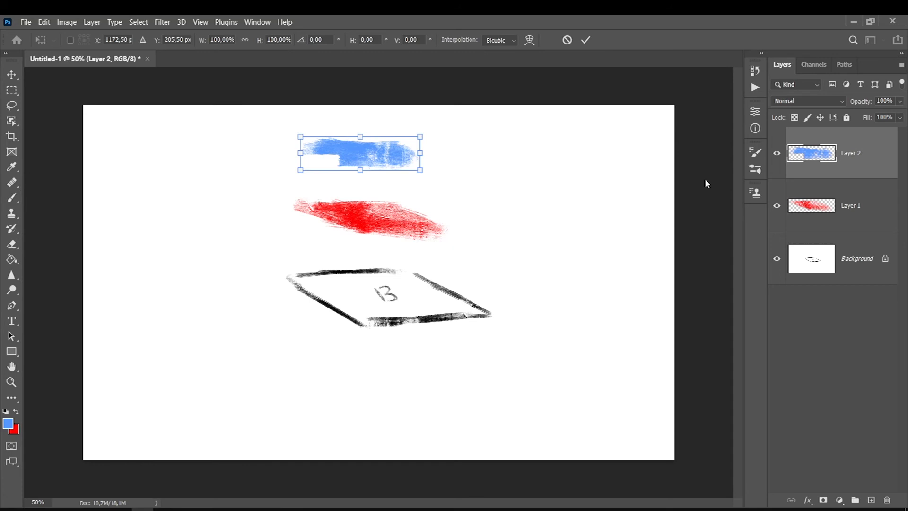
{"action": "mouse_move", "coordinate": [333, 156]}
{"action": "left_mouse_down"}
{"action": "mouse_move", "coordinate": [298, 202]}
{"action": "mouse_move", "coordinate": [390, 205]}
{"action": "mouse_move", "coordinate": [360, 181]}
{"action": "mouse_move", "coordinate": [362, 188]}
{"action": "left_mouse_up"}
{"action": "key", "text": "Return"}
{"action": "key", "text": "b"}
{"action": "key", "text": "ctrl+t"}
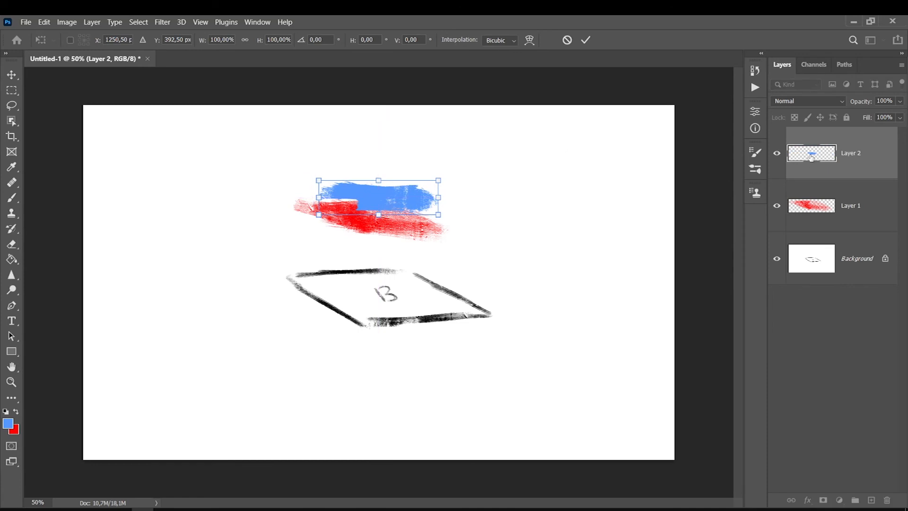
{"action": "key", "text": "Return"}
Place Layer 2 beneath Layer 1 and move the blue patch down between the red patch and the parallelogram
{"action": "mouse_move", "coordinate": [803, 152]}
{"action": "left_mouse_down"}
{"action": "mouse_move", "coordinate": [800, 214]}
{"action": "mouse_move", "coordinate": [814, 247]}
{"action": "left_mouse_up"}
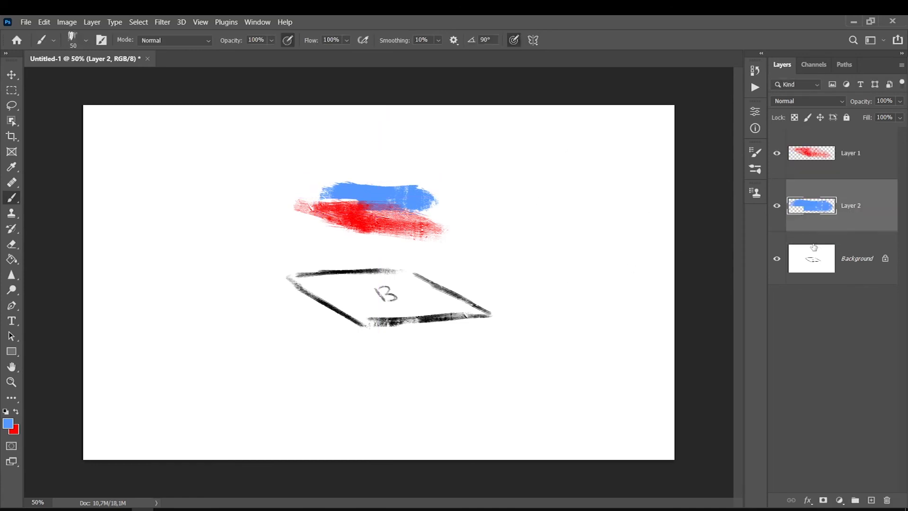
{"action": "left_click", "coordinate": [833, 162]}
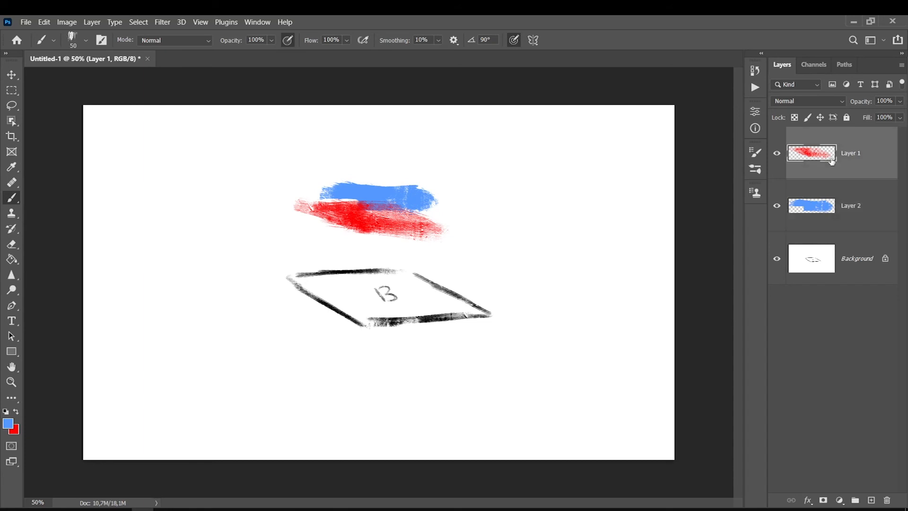
{"action": "left_click", "coordinate": [812, 205]}
{"action": "key", "text": "ctrl+t"}
{"action": "mouse_move", "coordinate": [353, 193]}
{"action": "left_mouse_down"}
{"action": "mouse_move", "coordinate": [353, 157]}
{"action": "mouse_move", "coordinate": [343, 208]}
{"action": "mouse_move", "coordinate": [296, 245]}
{"action": "left_mouse_up"}
{"action": "key", "text": "Return"}
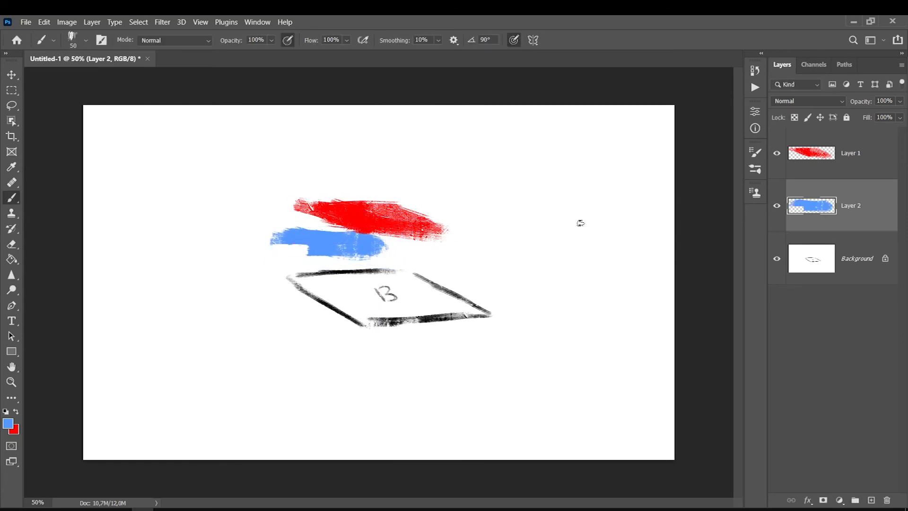
Add a new layer on top of the stack and set the foreground colour to bright green
{"action": "left_click", "coordinate": [853, 151]}
{"action": "left_click", "coordinate": [871, 500]}
{"action": "left_click", "coordinate": [16, 412]}
{"action": "left_click", "coordinate": [8, 424]}
{"action": "left_click_drag", "start_coordinate": [562, 274], "coordinate": [561, 248]}
{"action": "key", "text": "Return"}
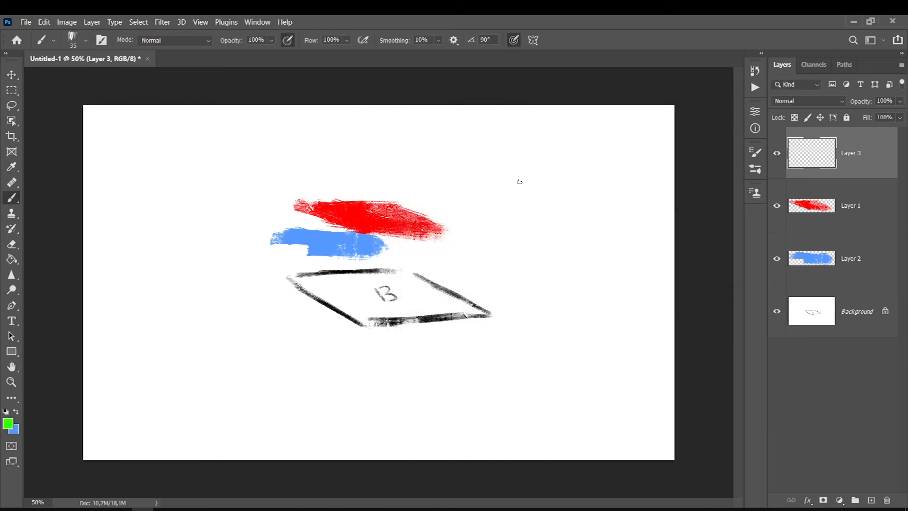
Sketch a green stick figure looking down at the red patch, with a round head, sight lines, a downward arrow and a curved body
{"action": "mouse_move", "coordinate": [415, 114]}
{"action": "left_mouse_down"}
{"action": "mouse_move", "coordinate": [424, 131]}
{"action": "mouse_move", "coordinate": [417, 110]}
{"action": "left_mouse_up"}
{"action": "left_click_drag", "start_coordinate": [405, 142], "coordinate": [377, 193]}
{"action": "mouse_move", "coordinate": [408, 142]}
{"action": "left_mouse_down"}
{"action": "mouse_move", "coordinate": [424, 130]}
{"action": "mouse_move", "coordinate": [410, 135]}
{"action": "mouse_move", "coordinate": [380, 195]}
{"action": "mouse_move", "coordinate": [415, 201]}
{"action": "left_mouse_up"}
{"action": "key", "text": "bracketleft"}
{"action": "key", "text": "bracketleft"}
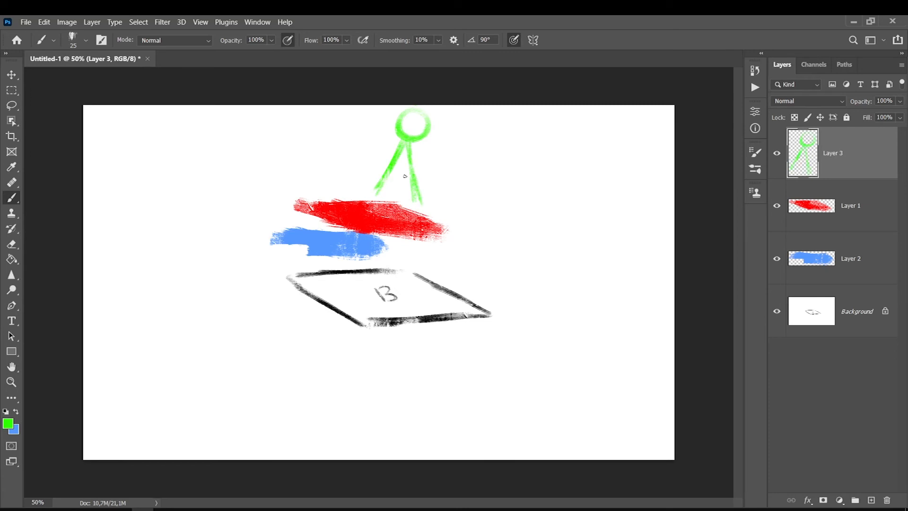
{"action": "left_click_drag", "start_coordinate": [404, 152], "coordinate": [397, 199]}
{"action": "mouse_move", "coordinate": [428, 127]}
{"action": "left_mouse_down"}
{"action": "mouse_move", "coordinate": [473, 161]}
{"action": "mouse_move", "coordinate": [454, 137]}
{"action": "mouse_move", "coordinate": [495, 218]}
{"action": "left_mouse_up"}
{"action": "left_click_drag", "start_coordinate": [475, 176], "coordinate": [472, 218]}
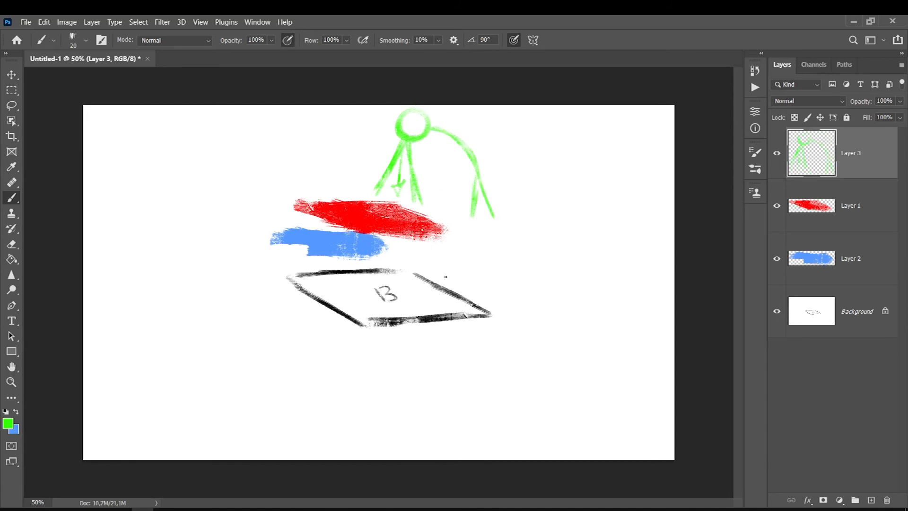
{"action": "left_click_drag", "start_coordinate": [447, 129], "coordinate": [475, 119]}
{"action": "left_click_drag", "start_coordinate": [446, 131], "coordinate": [453, 169]}
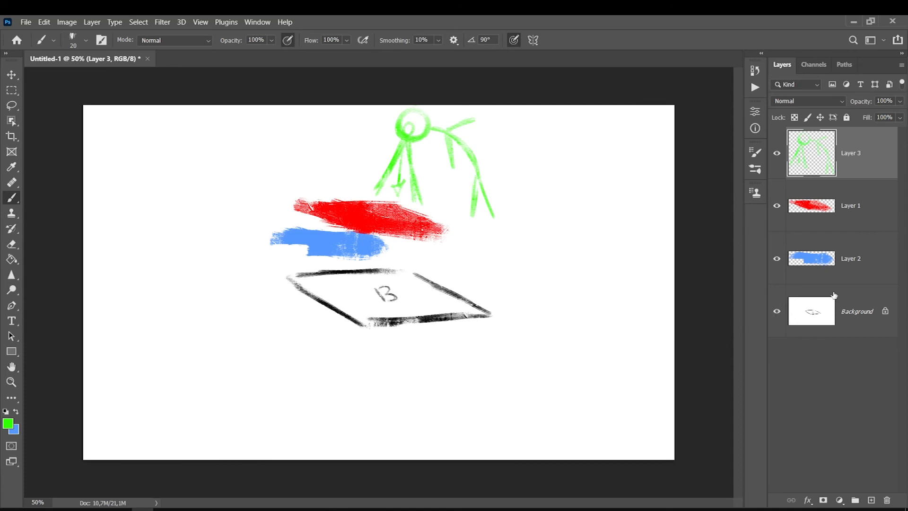
Delete the three layers above the Background and clear the parallelogram drawing to leave a blank white canvas
{"action": "key", "text": "Delete"}
{"action": "key", "text": "Delete"}
{"action": "key", "text": "Delete"}
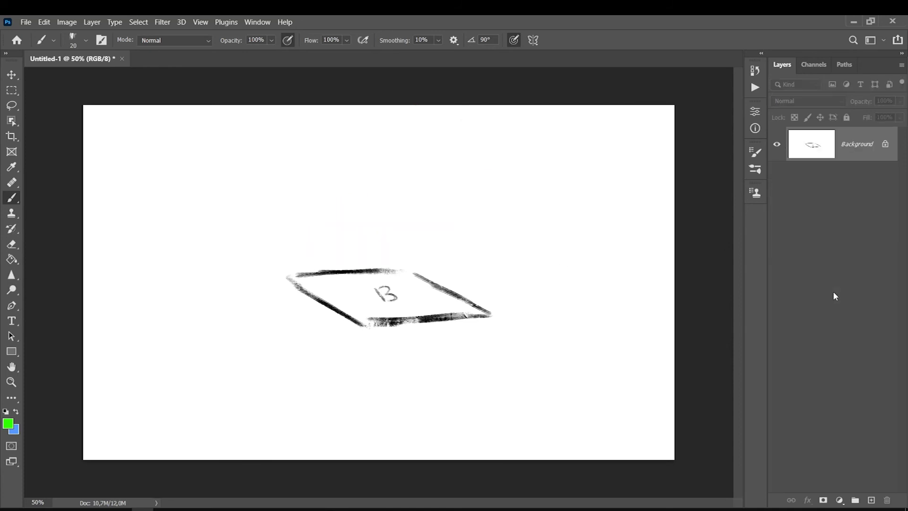
{"action": "left_click", "coordinate": [755, 71]}
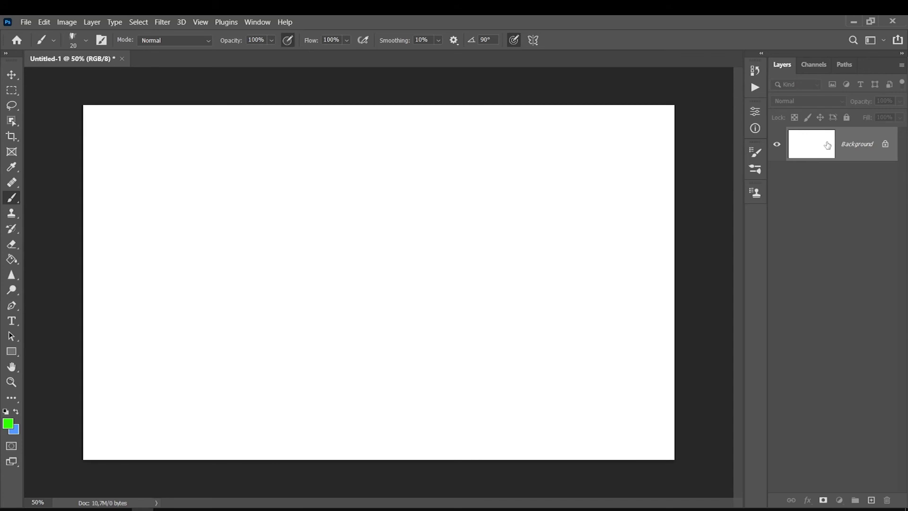
Add a new layer above the Background and fill it with light blue using the Paint Bucket
{"action": "left_click", "coordinate": [872, 500]}
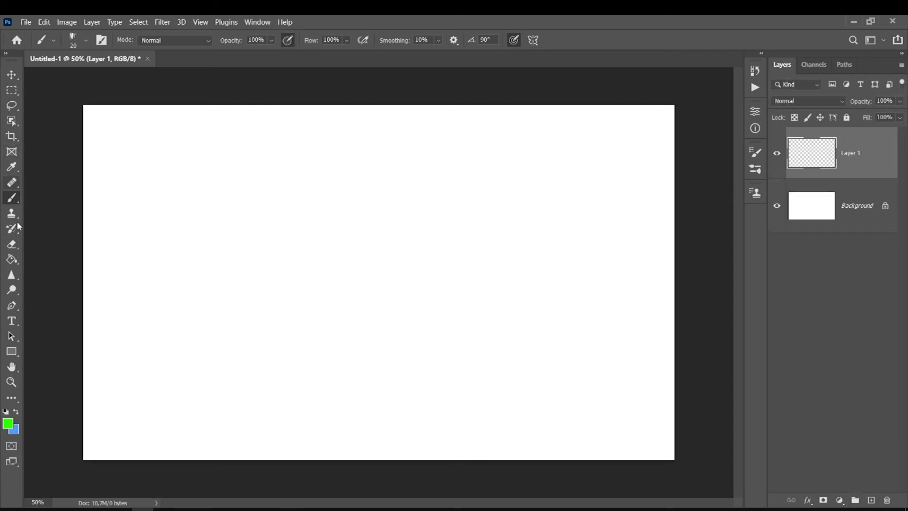
{"action": "left_click", "coordinate": [11, 261]}
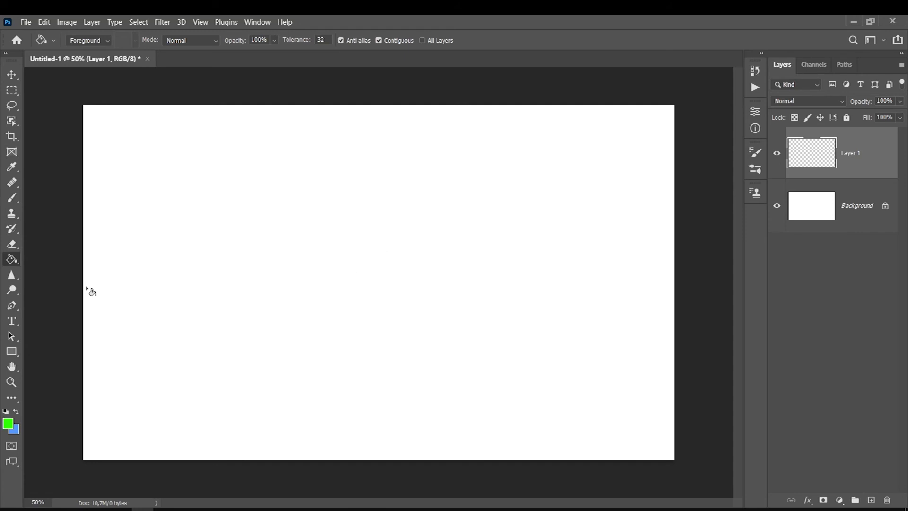
{"action": "left_click", "coordinate": [252, 268]}
{"action": "left_click", "coordinate": [16, 412]}
{"action": "left_click", "coordinate": [289, 326]}
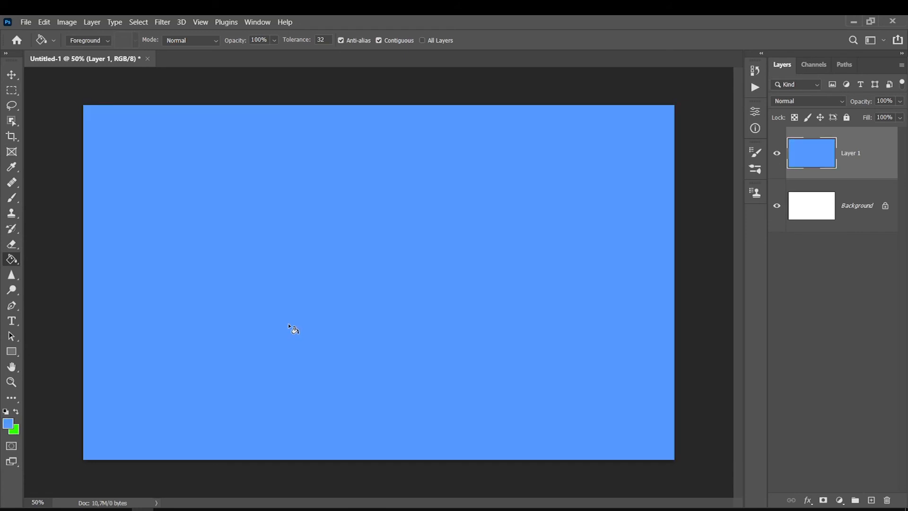
Add a layer above the blue one and sketch an oval head, neck and shoulders in black with a 35 px bristle brush
{"action": "left_click", "coordinate": [12, 109]}
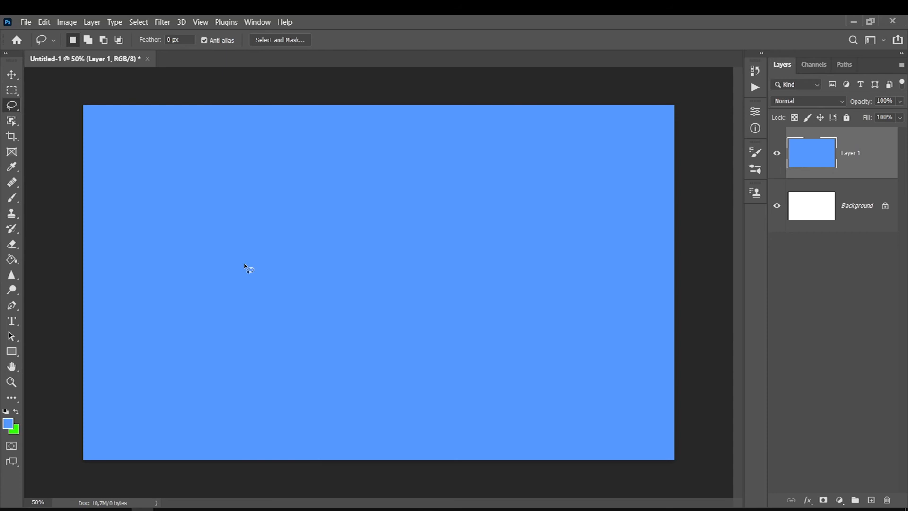
{"action": "left_click", "coordinate": [12, 198]}
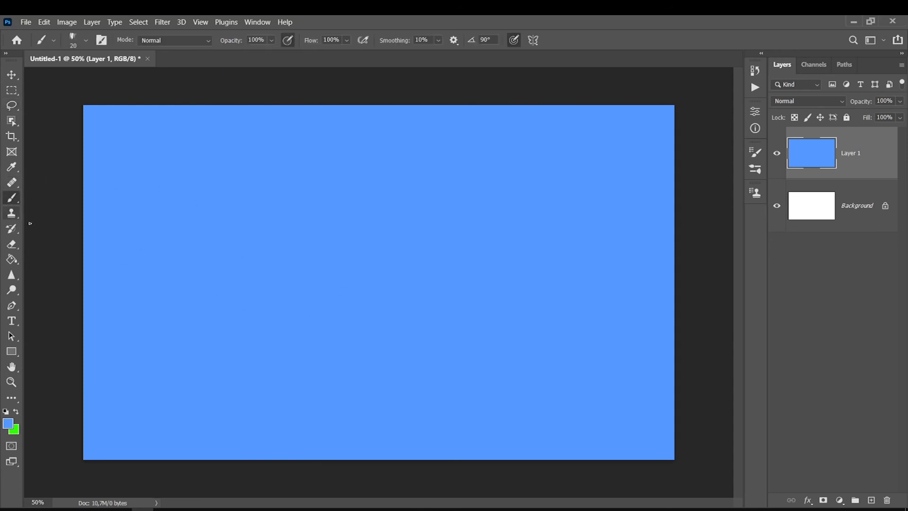
{"action": "left_click", "coordinate": [871, 500]}
{"action": "key", "text": "bracketleft"}
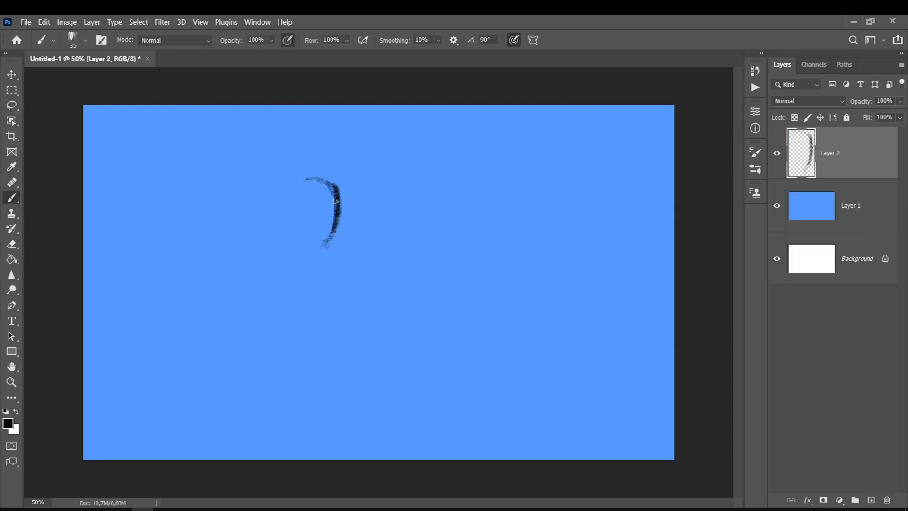
{"action": "mouse_move", "coordinate": [336, 190]}
{"action": "left_mouse_down"}
{"action": "mouse_move", "coordinate": [299, 185]}
{"action": "mouse_move", "coordinate": [290, 199]}
{"action": "mouse_move", "coordinate": [320, 249]}
{"action": "mouse_move", "coordinate": [301, 248]}
{"action": "mouse_move", "coordinate": [288, 218]}
{"action": "mouse_move", "coordinate": [331, 236]}
{"action": "mouse_move", "coordinate": [336, 228]}
{"action": "mouse_move", "coordinate": [292, 216]}
{"action": "mouse_move", "coordinate": [292, 236]}
{"action": "mouse_move", "coordinate": [345, 197]}
{"action": "left_mouse_up"}
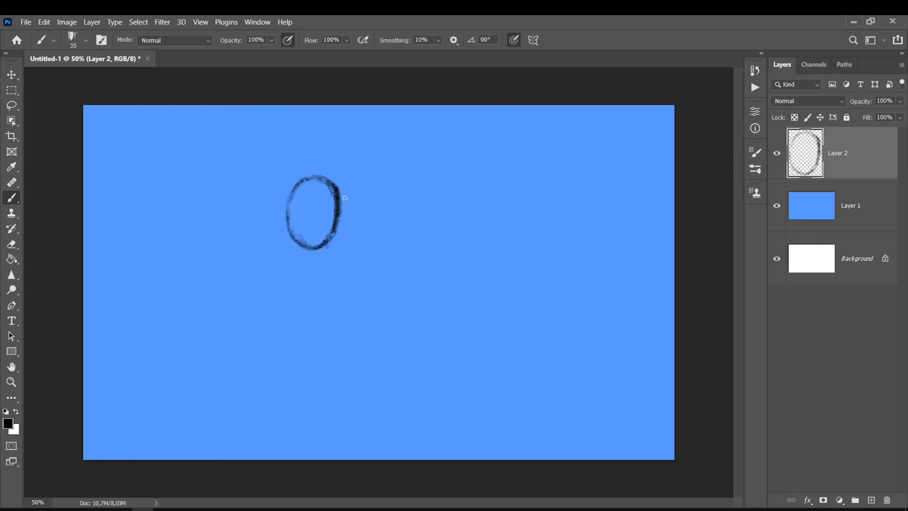
{"action": "mouse_move", "coordinate": [315, 249]}
{"action": "left_mouse_down"}
{"action": "mouse_move", "coordinate": [298, 247]}
{"action": "mouse_move", "coordinate": [296, 271]}
{"action": "mouse_move", "coordinate": [284, 273]}
{"action": "mouse_move", "coordinate": [338, 293]}
{"action": "left_mouse_up"}
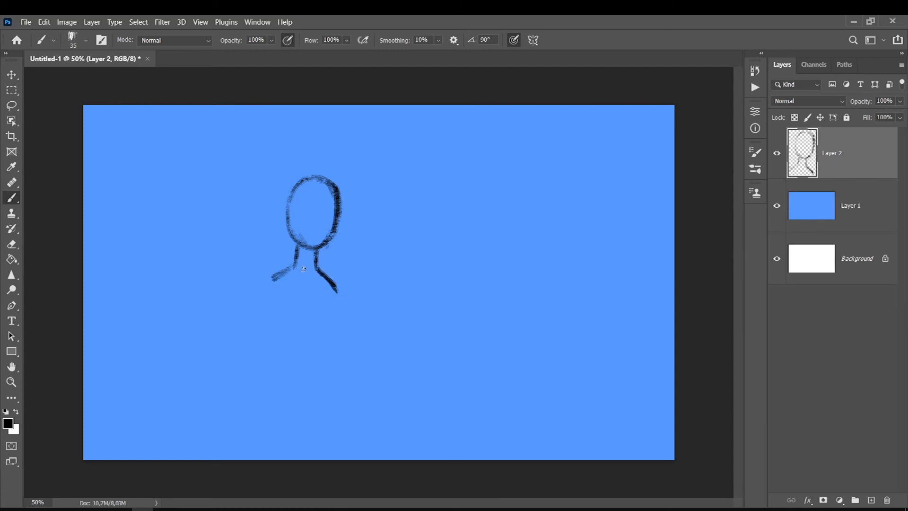
{"action": "left_click_drag", "start_coordinate": [275, 277], "coordinate": [263, 288]}
Set the foreground colour to a light brown skin tone
{"action": "key", "text": "bracketright"}
{"action": "left_click", "coordinate": [8, 424]}
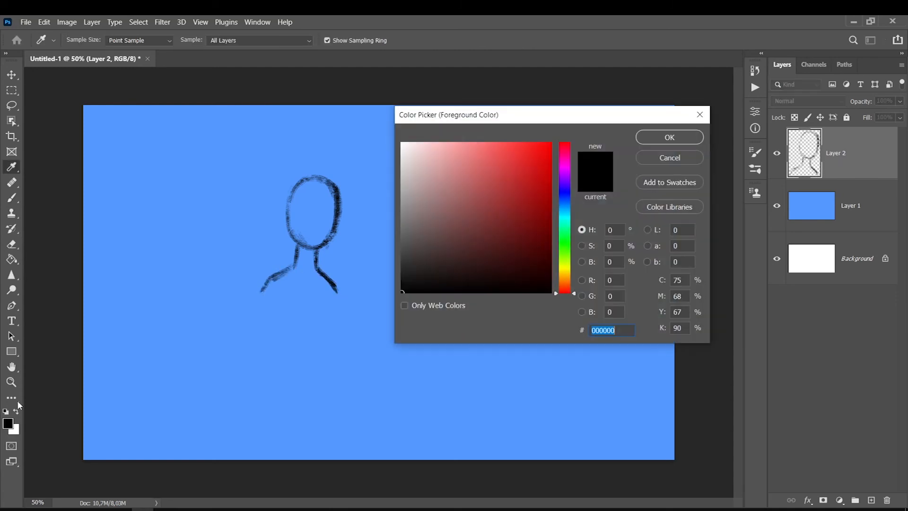
{"action": "left_click", "coordinate": [565, 284]}
{"action": "left_click_drag", "start_coordinate": [511, 197], "coordinate": [493, 150]}
{"action": "key", "text": "Return"}
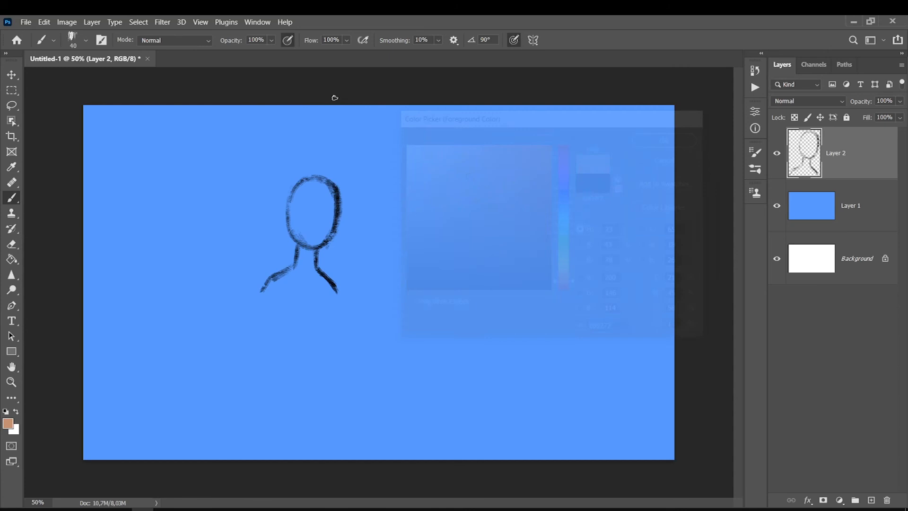
Paint the face, neck and shoulders in the skin tone on the sketch's own layer, using larger brushes up to 100 px
{"action": "key", "text": "bracketright"}
{"action": "mouse_move", "coordinate": [323, 239]}
{"action": "left_mouse_down"}
{"action": "mouse_move", "coordinate": [327, 205]}
{"action": "mouse_move", "coordinate": [331, 229]}
{"action": "left_mouse_up"}
{"action": "key", "text": "bracketright"}
{"action": "mouse_move", "coordinate": [325, 187]}
{"action": "left_mouse_down"}
{"action": "mouse_move", "coordinate": [314, 237]}
{"action": "mouse_move", "coordinate": [323, 219]}
{"action": "left_mouse_up"}
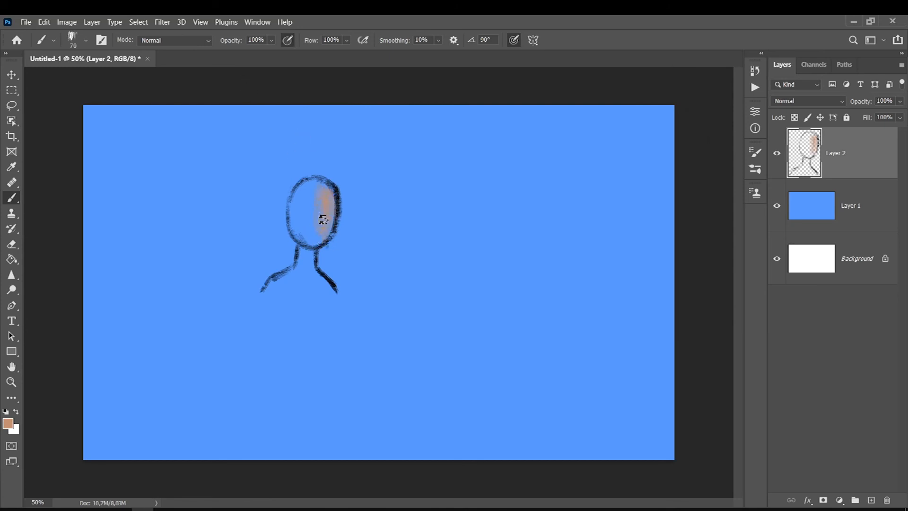
{"action": "right_click", "coordinate": [282, 159]}
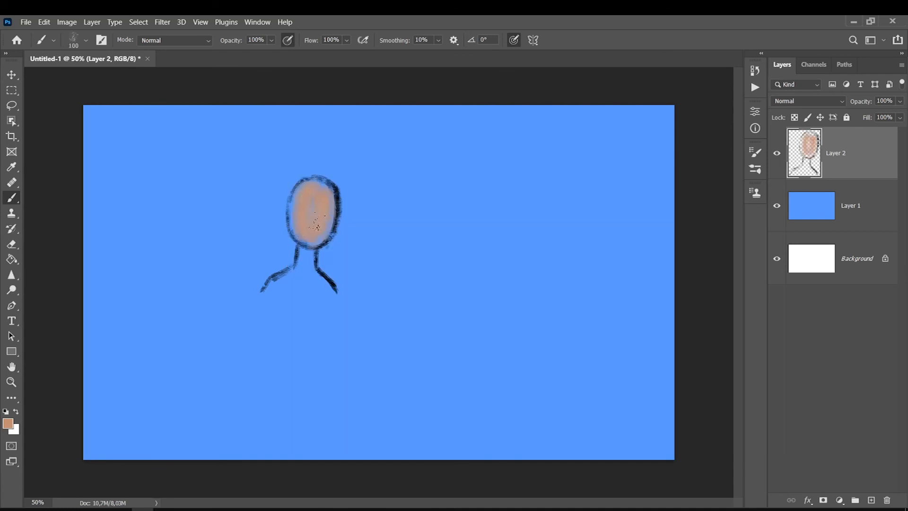
{"action": "left_click_drag", "start_coordinate": [317, 228], "coordinate": [327, 209]}
{"action": "key", "text": "bracketleft"}
{"action": "mouse_move", "coordinate": [310, 253]}
{"action": "left_mouse_down"}
{"action": "mouse_move", "coordinate": [295, 287]}
{"action": "mouse_move", "coordinate": [270, 296]}
{"action": "mouse_move", "coordinate": [304, 289]}
{"action": "mouse_move", "coordinate": [317, 297]}
{"action": "mouse_move", "coordinate": [319, 274]}
{"action": "left_mouse_up"}
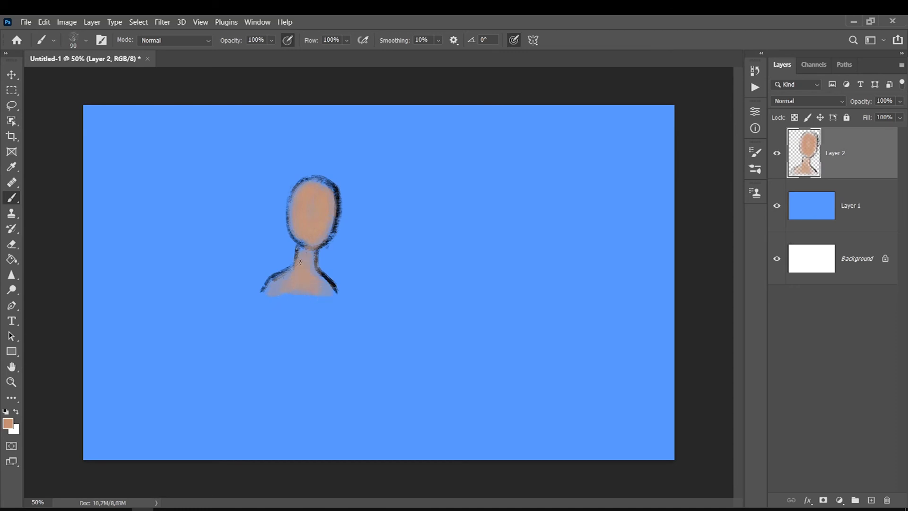
Remove the coloured bust and redraw a larger head, neck and shoulders in thick black strokes with a 60 px bristle brush
{"action": "key", "text": "Delete"}
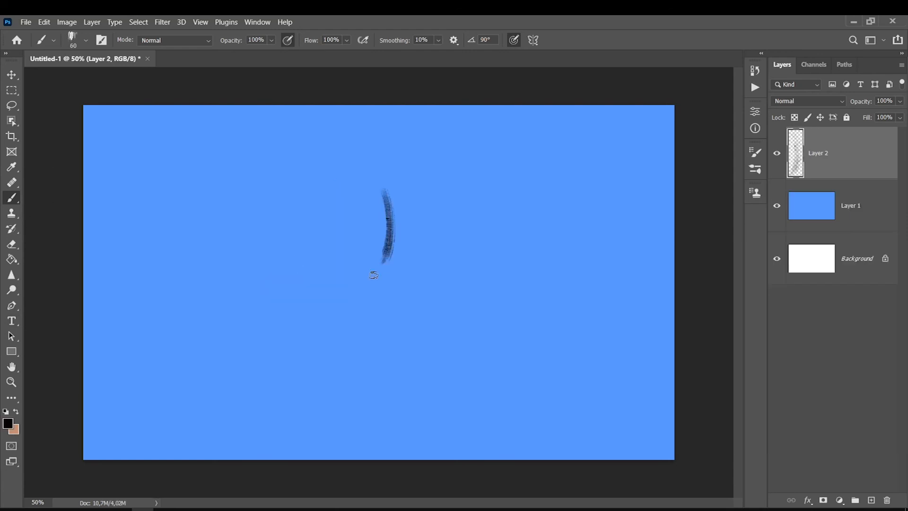
{"action": "key", "text": "bracketright"}
{"action": "mouse_move", "coordinate": [374, 274]}
{"action": "left_mouse_down"}
{"action": "mouse_move", "coordinate": [371, 183]}
{"action": "mouse_move", "coordinate": [349, 270]}
{"action": "mouse_move", "coordinate": [355, 186]}
{"action": "mouse_move", "coordinate": [324, 209]}
{"action": "mouse_move", "coordinate": [353, 272]}
{"action": "left_mouse_up"}
{"action": "mouse_move", "coordinate": [338, 175]}
{"action": "left_mouse_down"}
{"action": "mouse_move", "coordinate": [369, 219]}
{"action": "mouse_move", "coordinate": [385, 199]}
{"action": "mouse_move", "coordinate": [361, 308]}
{"action": "left_mouse_up"}
{"action": "key", "text": "bracketleft"}
{"action": "mouse_move", "coordinate": [336, 267]}
{"action": "left_mouse_down"}
{"action": "mouse_move", "coordinate": [328, 301]}
{"action": "mouse_move", "coordinate": [279, 324]}
{"action": "left_mouse_up"}
{"action": "left_click_drag", "start_coordinate": [362, 306], "coordinate": [395, 335]}
{"action": "left_click_drag", "start_coordinate": [316, 304], "coordinate": [267, 331]}
Add a layer between the blue layer and the line sketch and lasso around the head, neck and shoulders
{"action": "left_click", "coordinate": [831, 214]}
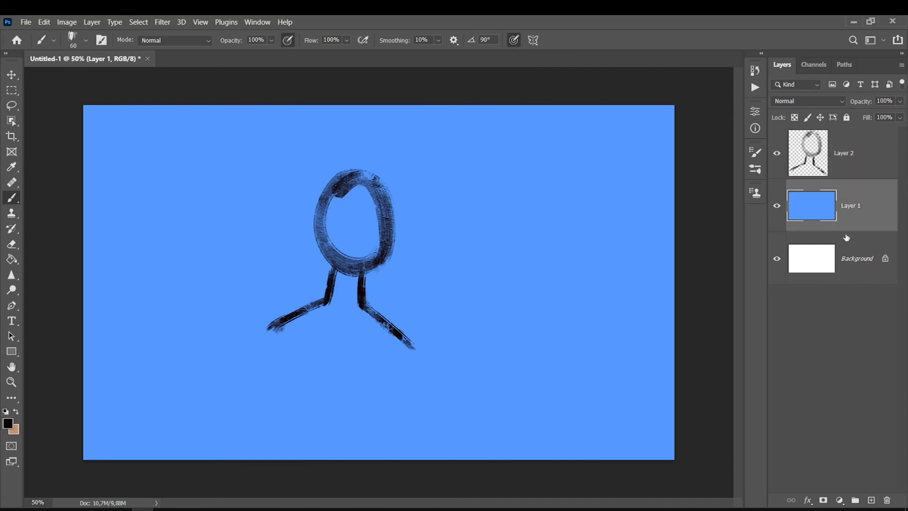
{"action": "left_click", "coordinate": [871, 501]}
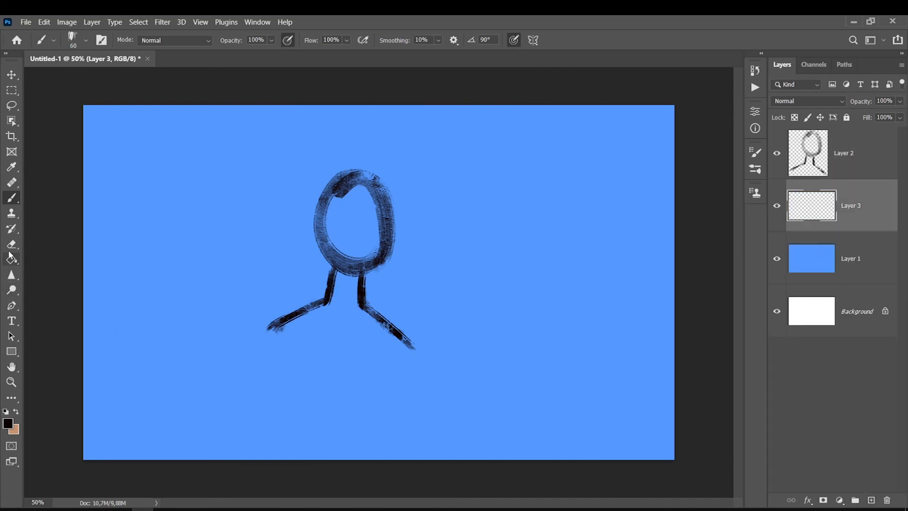
{"action": "left_click", "coordinate": [12, 105]}
{"action": "mouse_move", "coordinate": [338, 176]}
{"action": "left_mouse_down"}
{"action": "mouse_move", "coordinate": [320, 215]}
{"action": "mouse_move", "coordinate": [333, 275]}
{"action": "mouse_move", "coordinate": [327, 304]}
{"action": "mouse_move", "coordinate": [274, 332]}
{"action": "mouse_move", "coordinate": [360, 351]}
{"action": "mouse_move", "coordinate": [412, 345]}
{"action": "mouse_move", "coordinate": [356, 170]}
{"action": "left_mouse_up"}
Fill the lassoed bust with the skin tone using the Paint Bucket and clear the selection
{"action": "key", "text": "g"}
{"action": "key", "text": "x"}
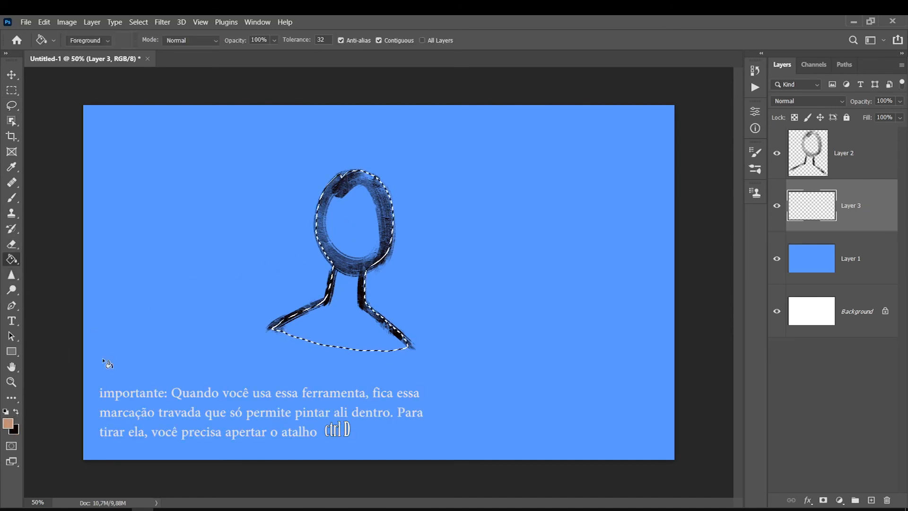
{"action": "left_click", "coordinate": [335, 222]}
{"action": "key", "text": "ctrl+d"}
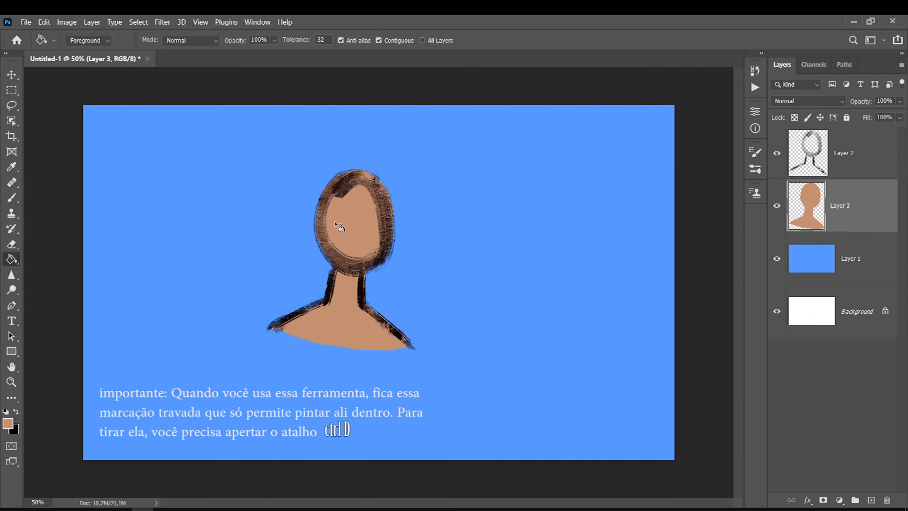
Soften the lower edge of the skin-tone shoulders with a soft 175 px Eraser
{"action": "left_click", "coordinate": [12, 245]}
{"action": "key", "text": "bracketright"}
{"action": "key", "text": "bracketright"}
{"action": "key", "text": "bracketright"}
{"action": "key", "text": "bracketright"}
{"action": "key", "text": "bracketright"}
{"action": "mouse_move", "coordinate": [402, 344]}
{"action": "left_mouse_down"}
{"action": "mouse_move", "coordinate": [348, 367]}
{"action": "mouse_move", "coordinate": [348, 358]}
{"action": "mouse_move", "coordinate": [326, 359]}
{"action": "mouse_move", "coordinate": [290, 369]}
{"action": "mouse_move", "coordinate": [280, 342]}
{"action": "left_mouse_up"}
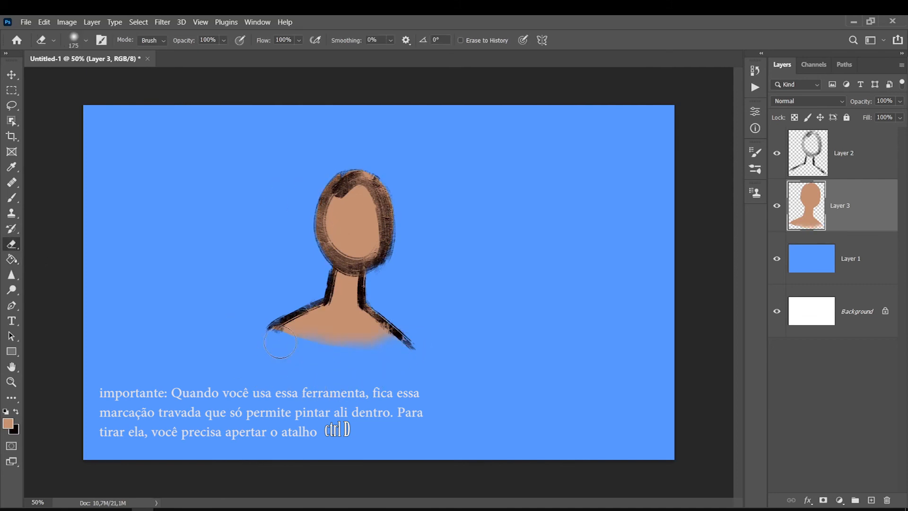
Erase the chest's lower edge roughly with a 90 px bristle Eraser, enlarge the Eraser to 100 px and select the blue Layer 1
{"action": "right_click", "coordinate": [429, 305]}
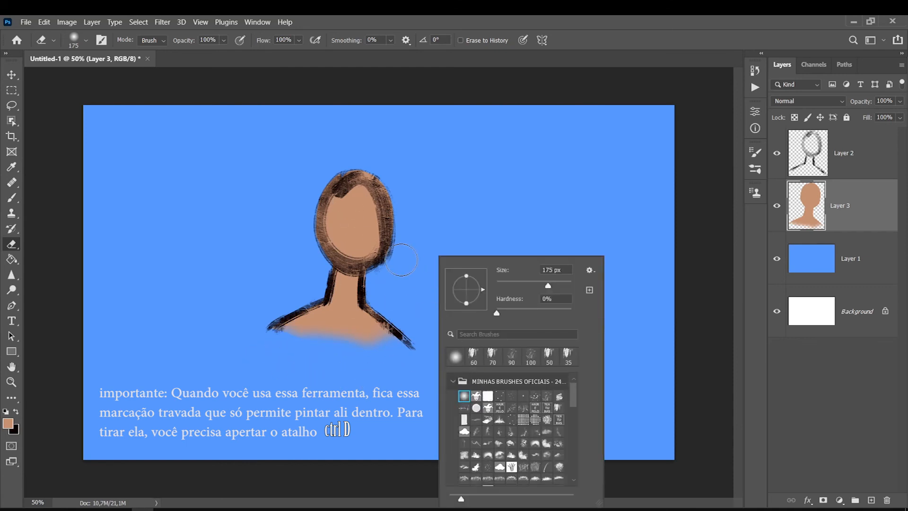
{"action": "left_click", "coordinate": [474, 355]}
{"action": "key", "text": "Return"}
{"action": "key", "text": "bracketright"}
{"action": "key", "text": "bracketright"}
{"action": "key", "text": "bracketright"}
{"action": "left_click_drag", "start_coordinate": [376, 327], "coordinate": [334, 329]}
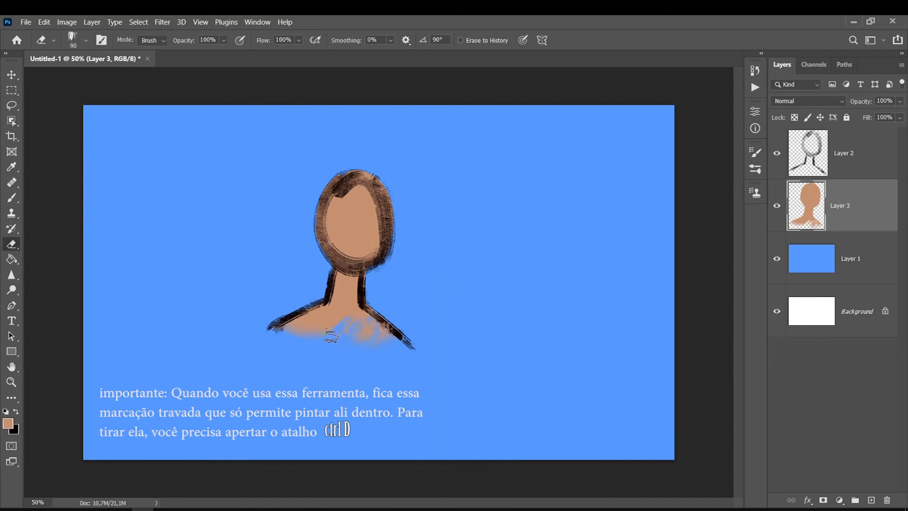
{"action": "key", "text": "bracketright"}
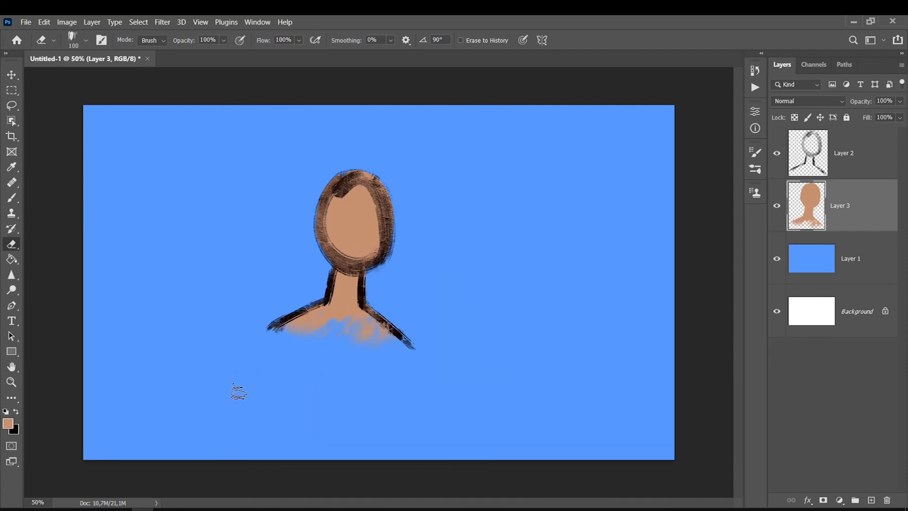
{"action": "left_click", "coordinate": [786, 246]}
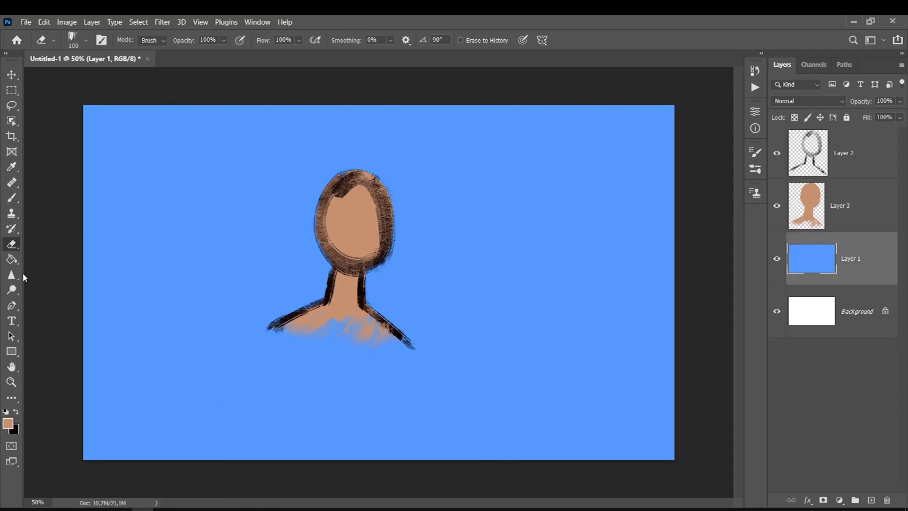
Switch to the Gradient tool and set the foreground colour to a light cyan blue
{"action": "left_click", "coordinate": [13, 261]}
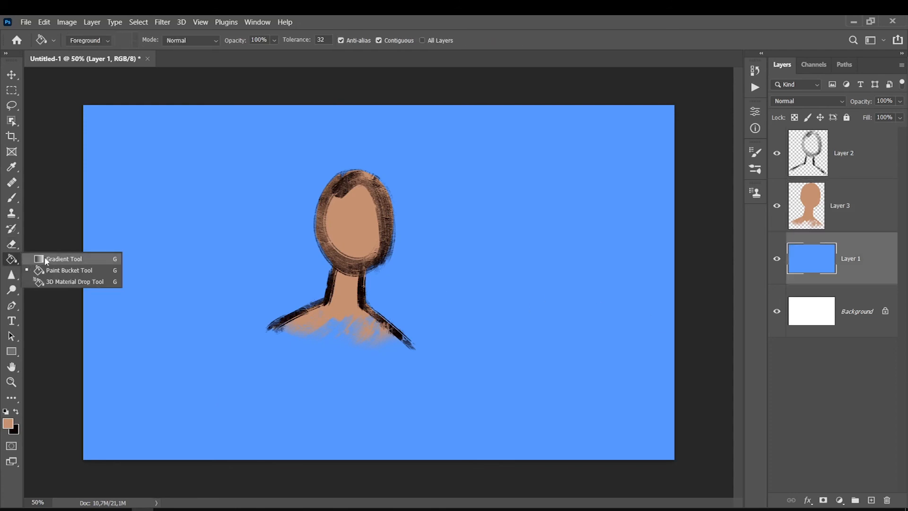
{"action": "left_click", "coordinate": [43, 262]}
{"action": "left_click", "coordinate": [8, 423]}
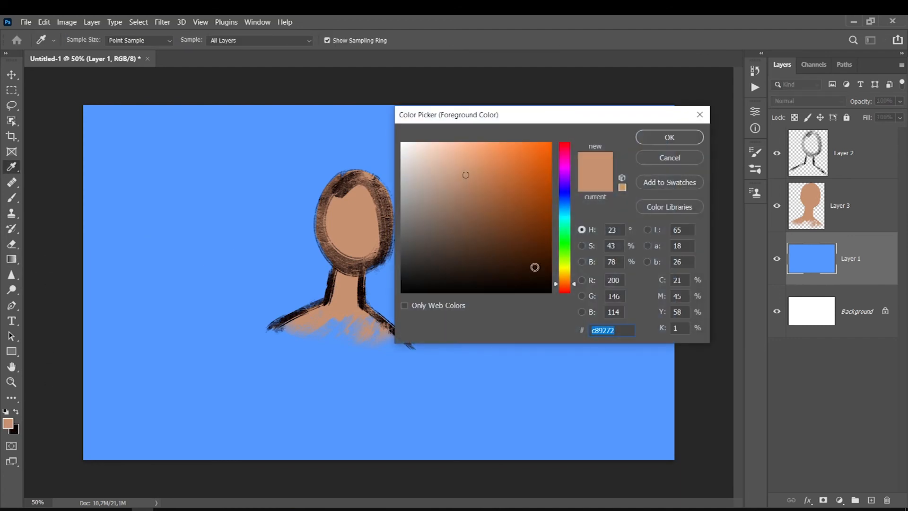
{"action": "left_click", "coordinate": [564, 213]}
{"action": "left_click_drag", "start_coordinate": [526, 149], "coordinate": [485, 145]}
{"action": "key", "text": "Return"}
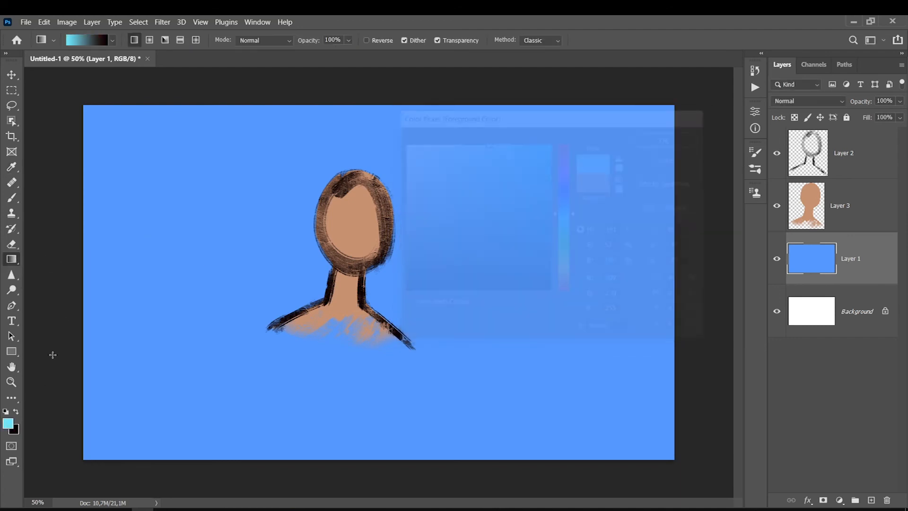
Set the background colour to dark navy blue and fill Layer 1 with a vertical gradient, light cyan above and navy below
{"action": "left_click", "coordinate": [15, 432]}
{"action": "left_click", "coordinate": [563, 204]}
{"action": "left_click_drag", "start_coordinate": [526, 229], "coordinate": [506, 240]}
{"action": "key", "text": "Return"}
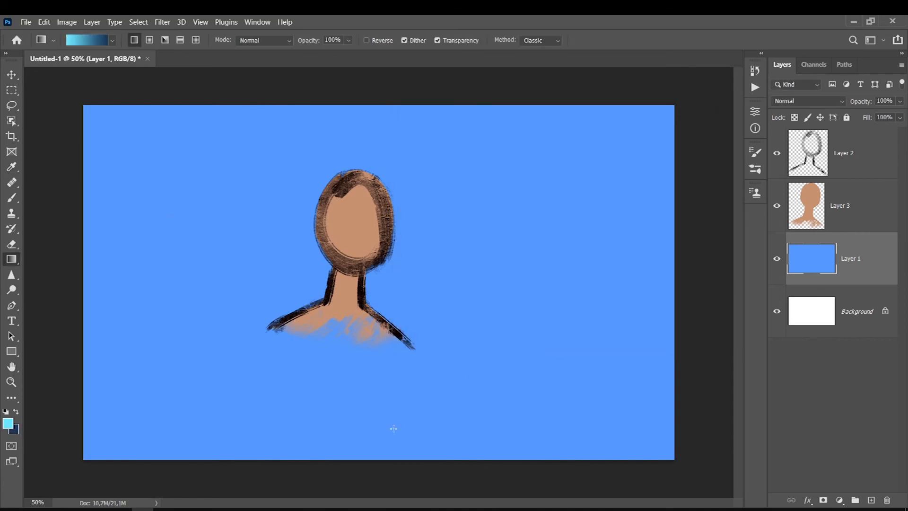
{"action": "left_click_drag", "start_coordinate": [371, 419], "coordinate": [371, 492]}
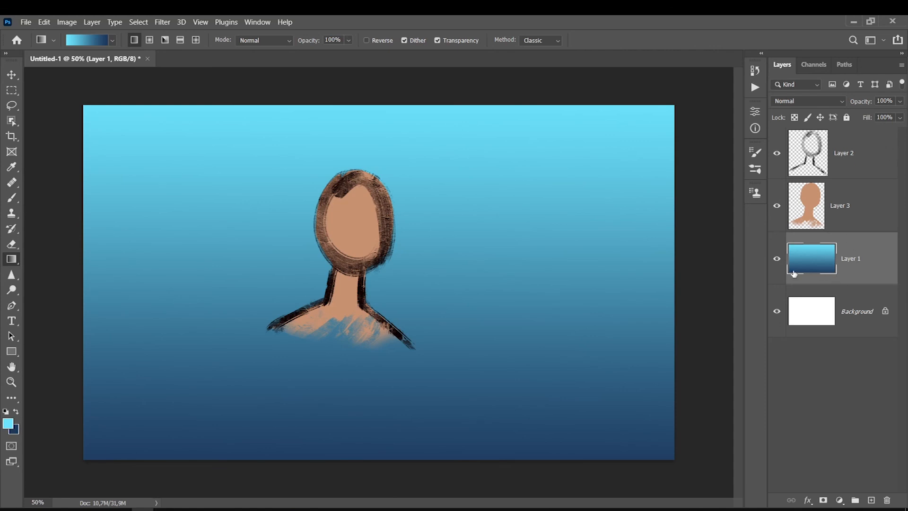
Examine the separate layers by toggling the gradient and line-sketch layers' visibility and selecting each layer in the stack
{"action": "left_click", "coordinate": [777, 260]}
{"action": "left_click", "coordinate": [846, 312]}
{"action": "left_click", "coordinate": [777, 260]}
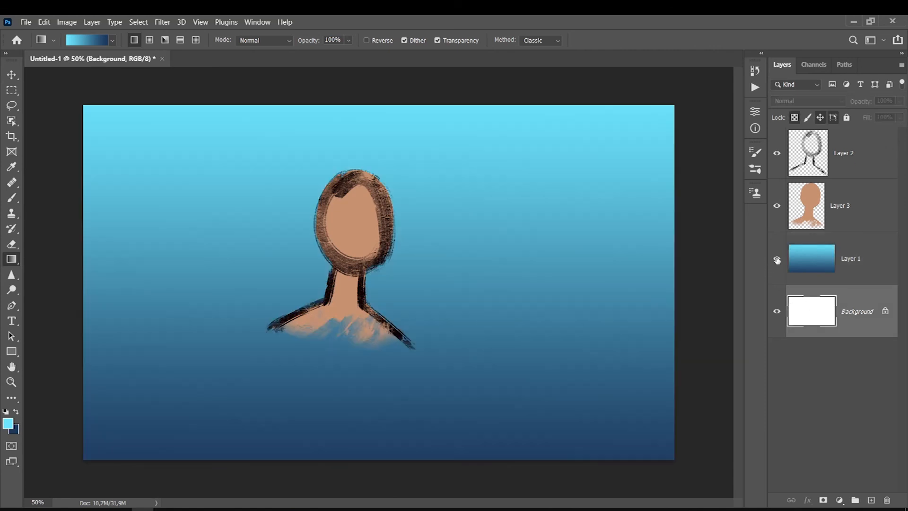
{"action": "left_click", "coordinate": [873, 255]}
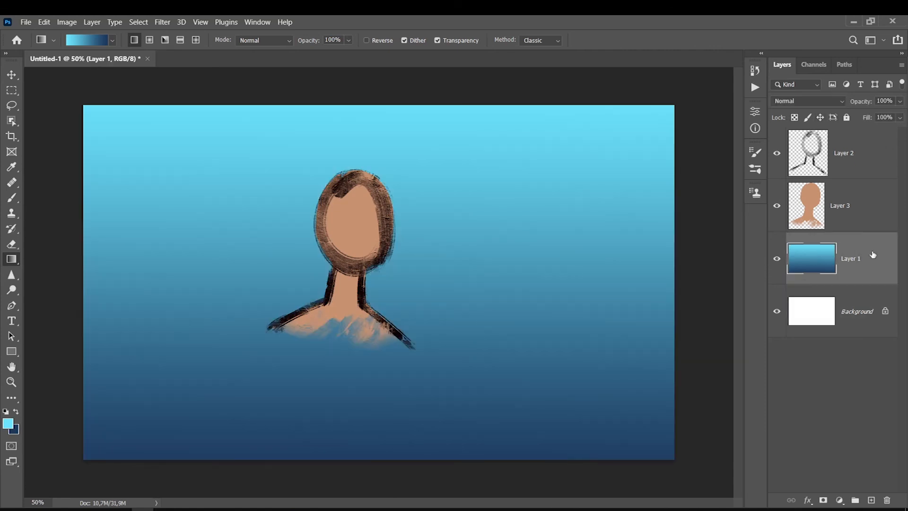
{"action": "left_click", "coordinate": [850, 174]}
{"action": "left_click", "coordinate": [777, 153]}
{"action": "left_click", "coordinate": [777, 153]}
{"action": "left_click", "coordinate": [840, 195]}
Merge the line-sketch Layer 2 and the skin-tone Layer 3 into one layer
{"action": "left_click", "coordinate": [842, 165]}
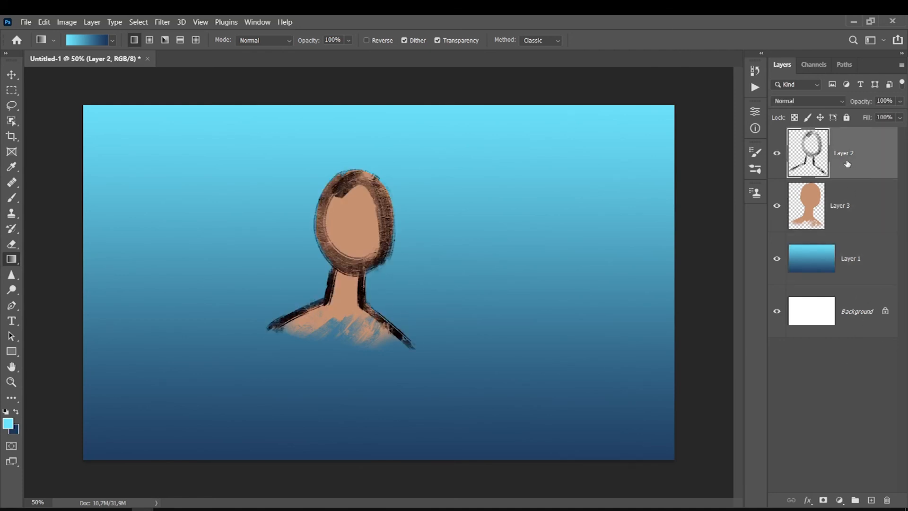
{"action": "left_click", "coordinate": [872, 204], "text": "shift"}
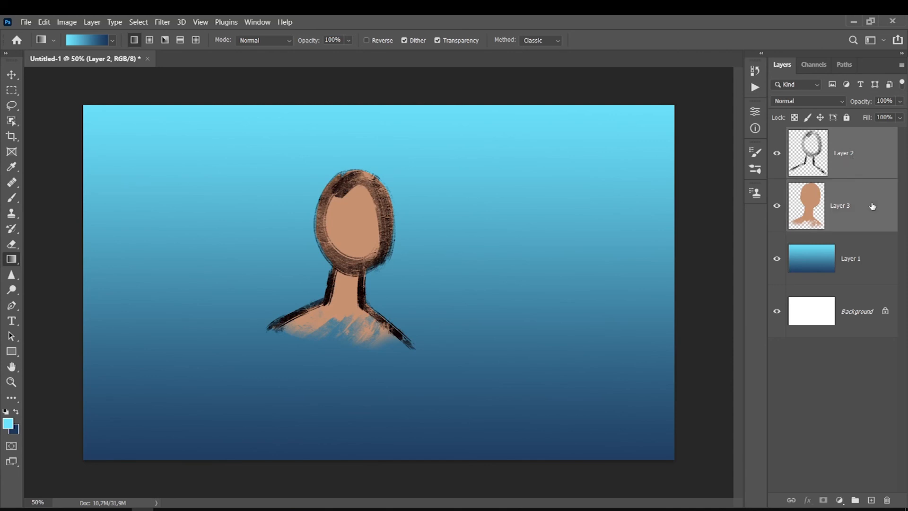
{"action": "right_click", "coordinate": [870, 198]}
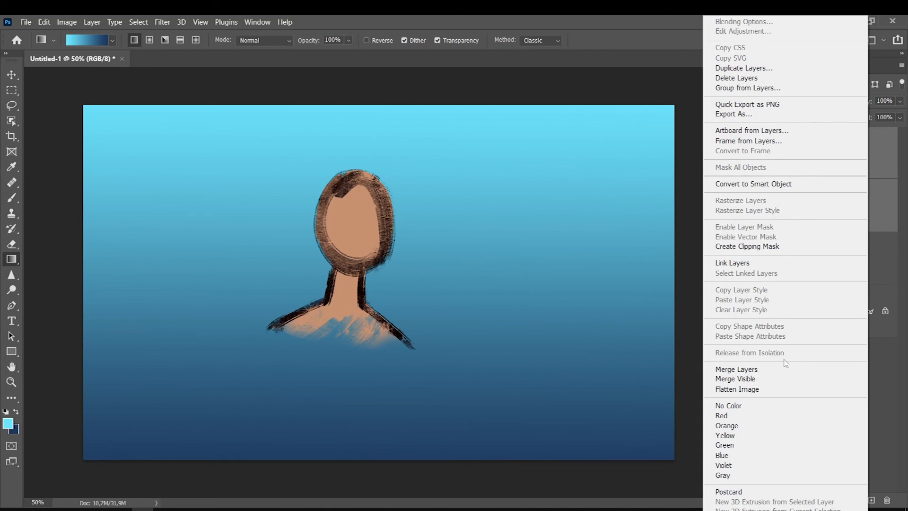
{"action": "left_click", "coordinate": [733, 370]}
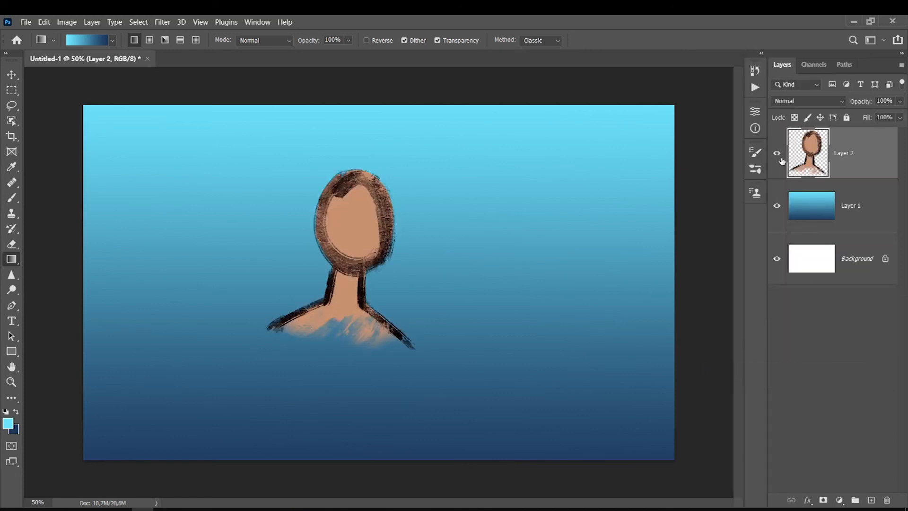
Merge the gradient Layer 1 with the white Background layer, and select the merged figure layer
{"action": "left_click", "coordinate": [839, 211]}
{"action": "left_click", "coordinate": [862, 257], "text": "shift"}
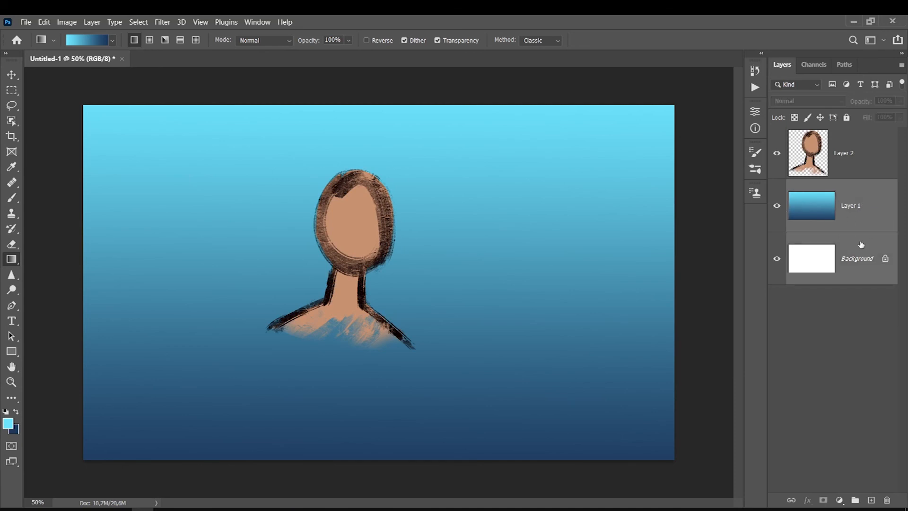
{"action": "right_click", "coordinate": [863, 243]}
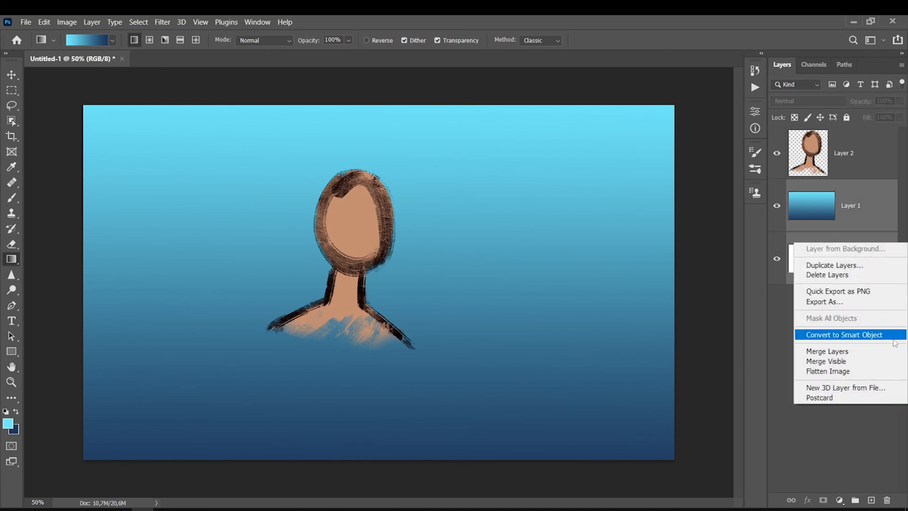
{"action": "left_click", "coordinate": [847, 352]}
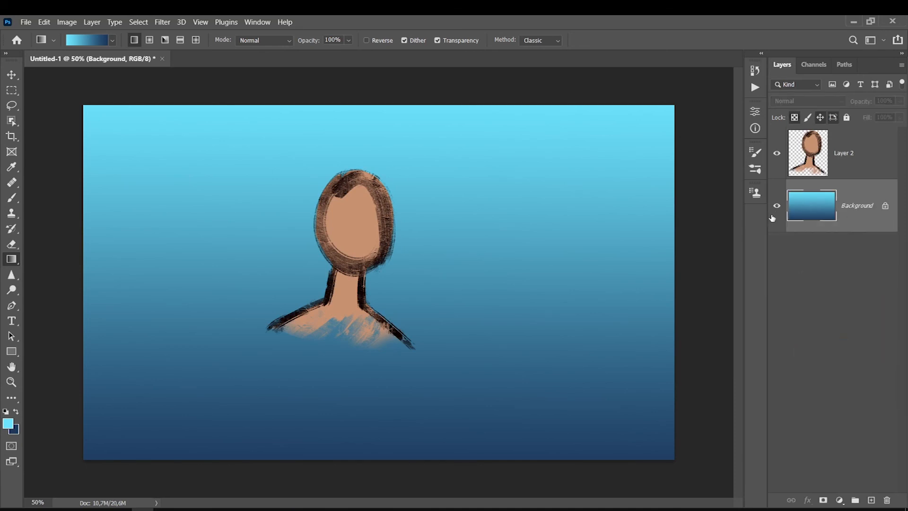
{"action": "left_click", "coordinate": [813, 158]}
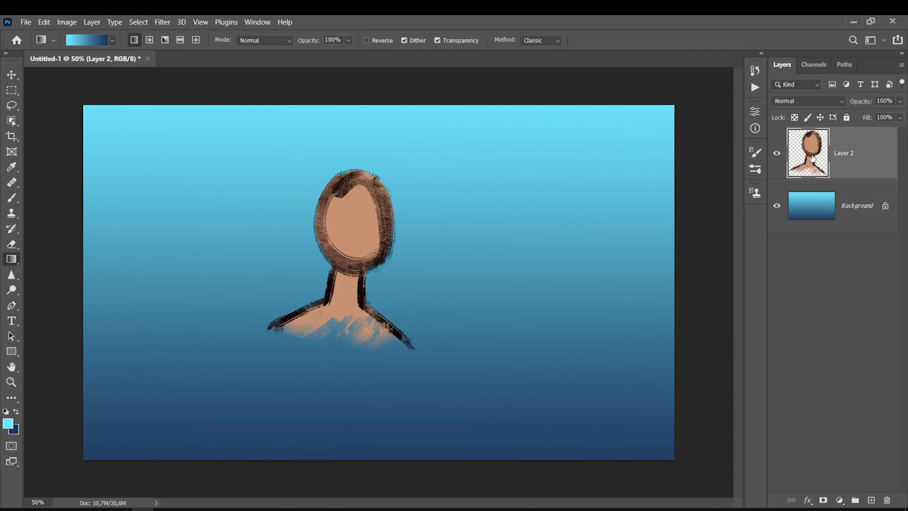